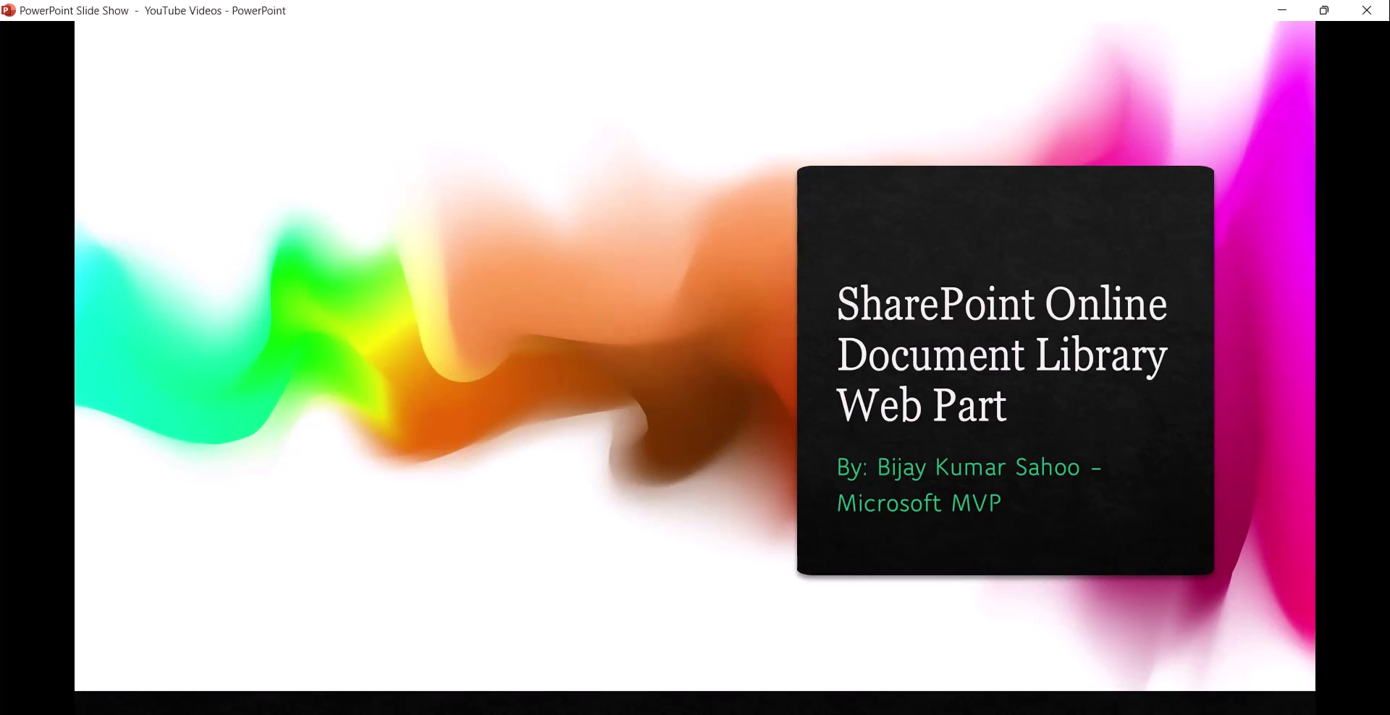
Advance the slide show to the web part overview, switch to the SharePoint site in Chrome and open its Home page in a new tab.
key(Right)
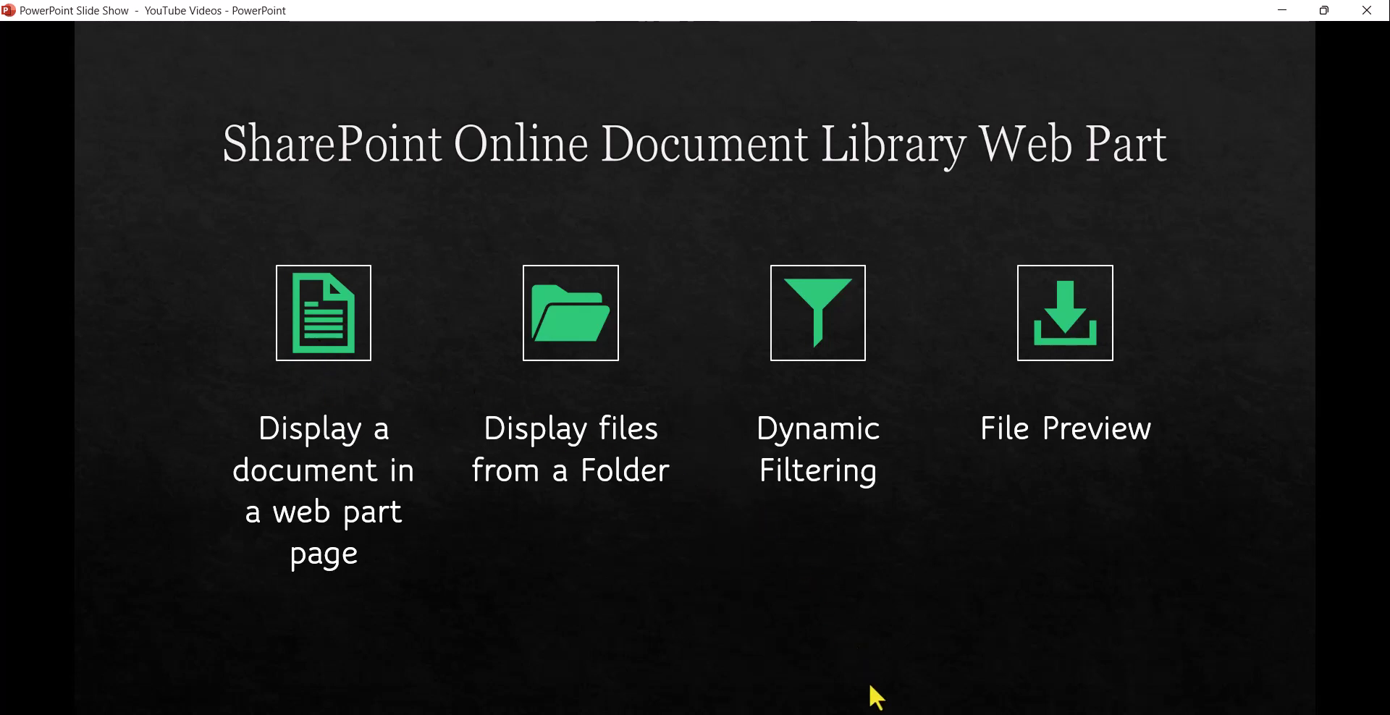
key(alt+Tab)
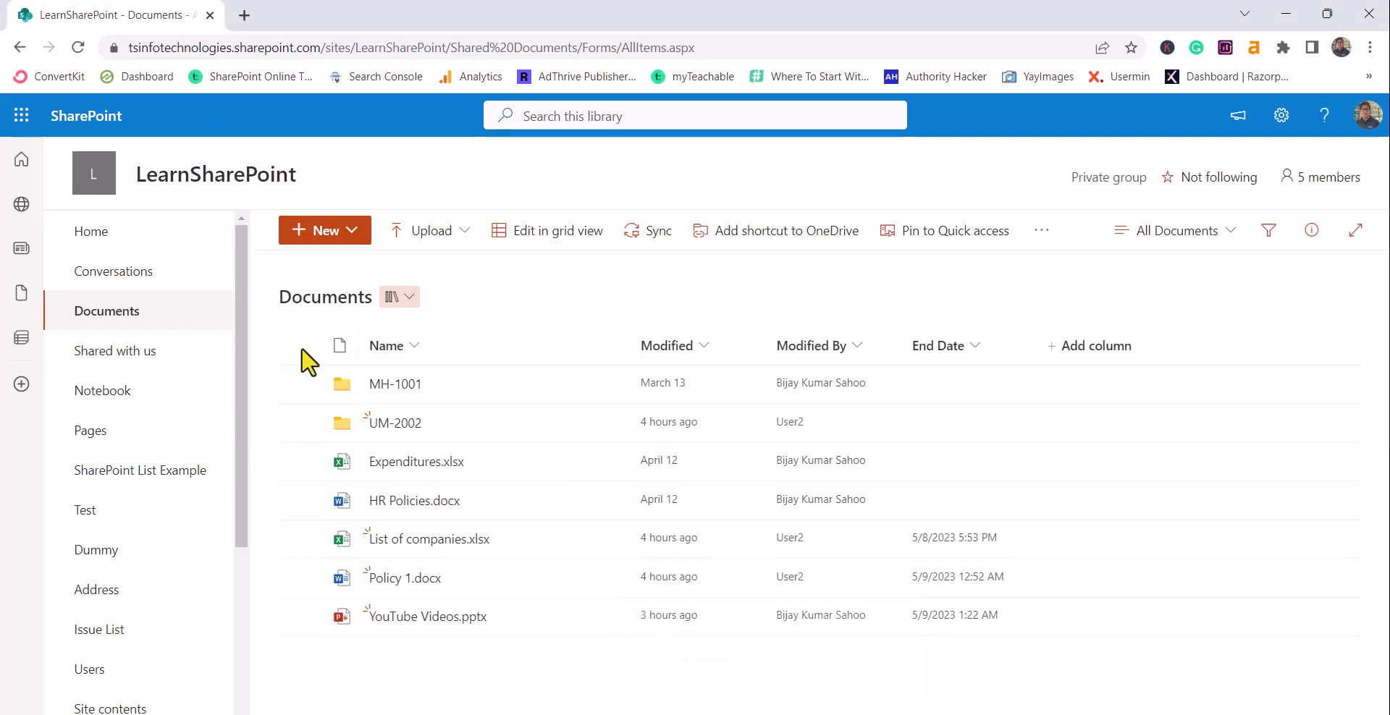
right_click(98, 235)
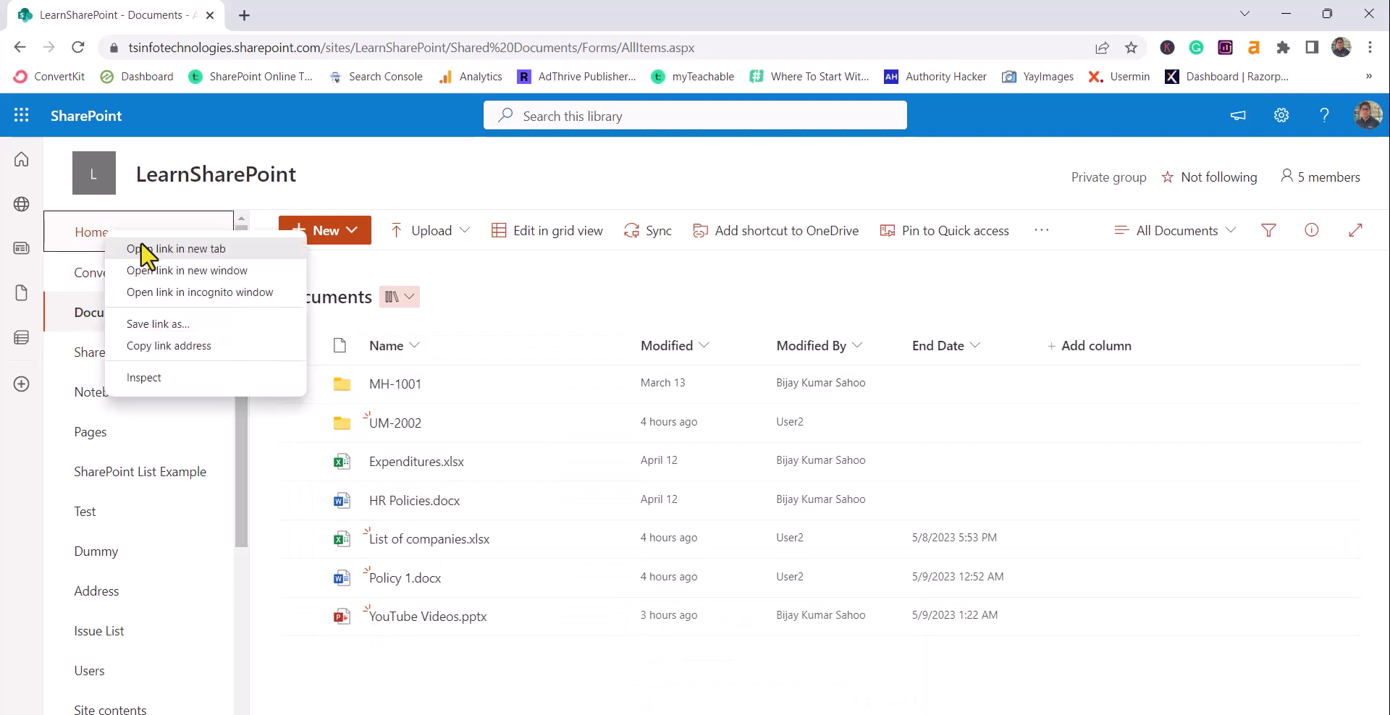
key(Escape)
click(286, 21)
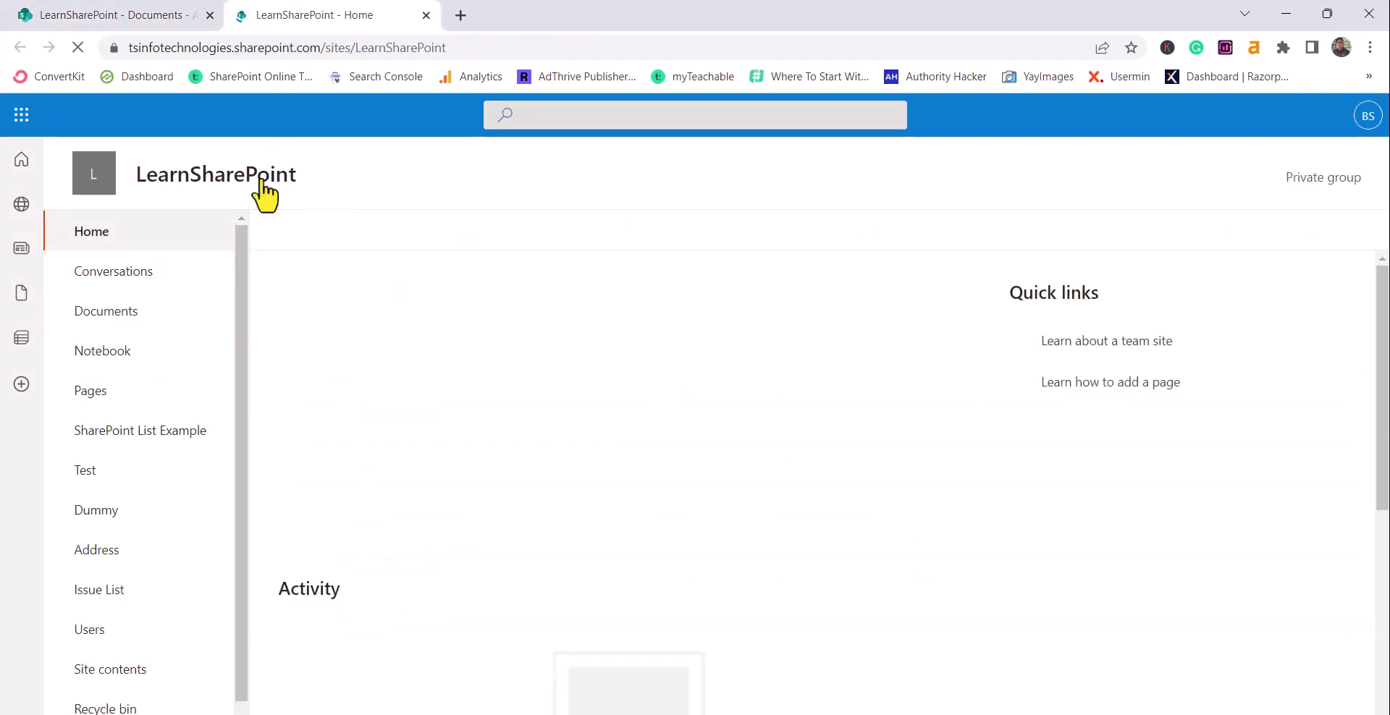
Create a site page from the Blank template and title it "Demo".
click(346, 236)
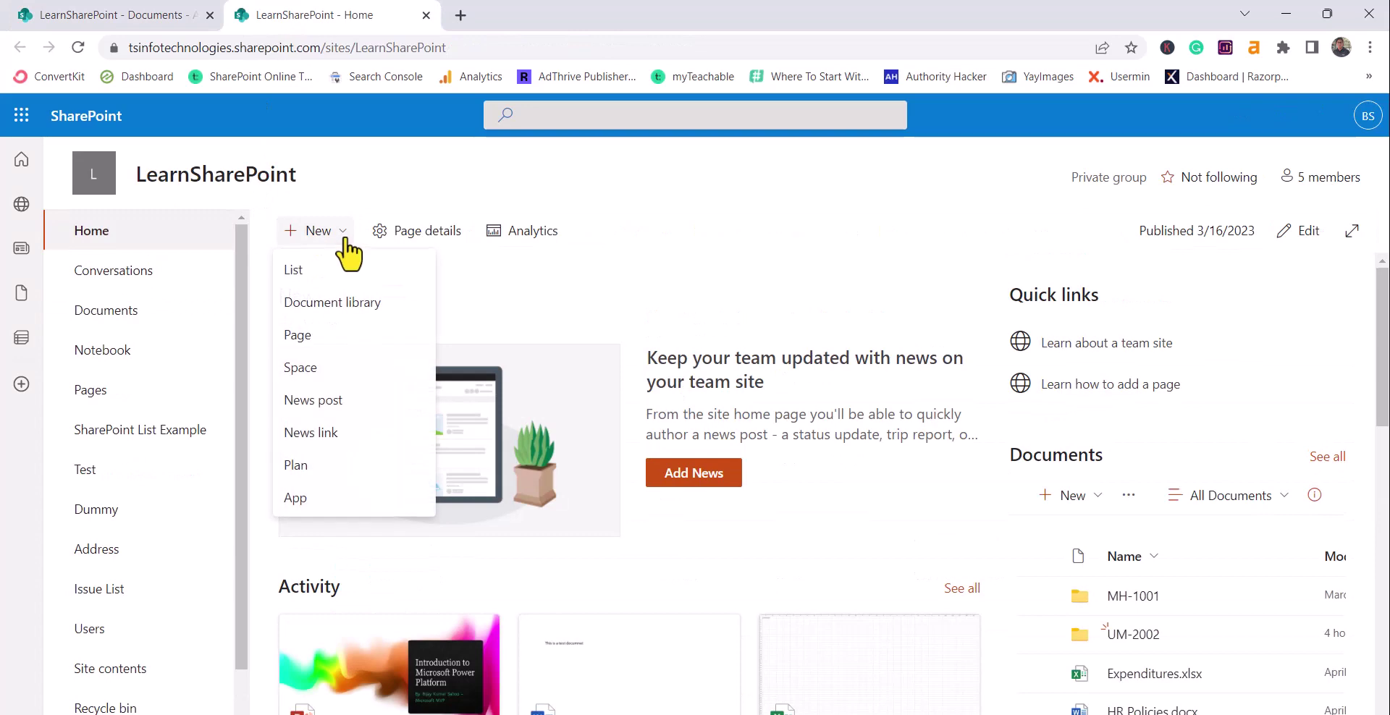
click(317, 345)
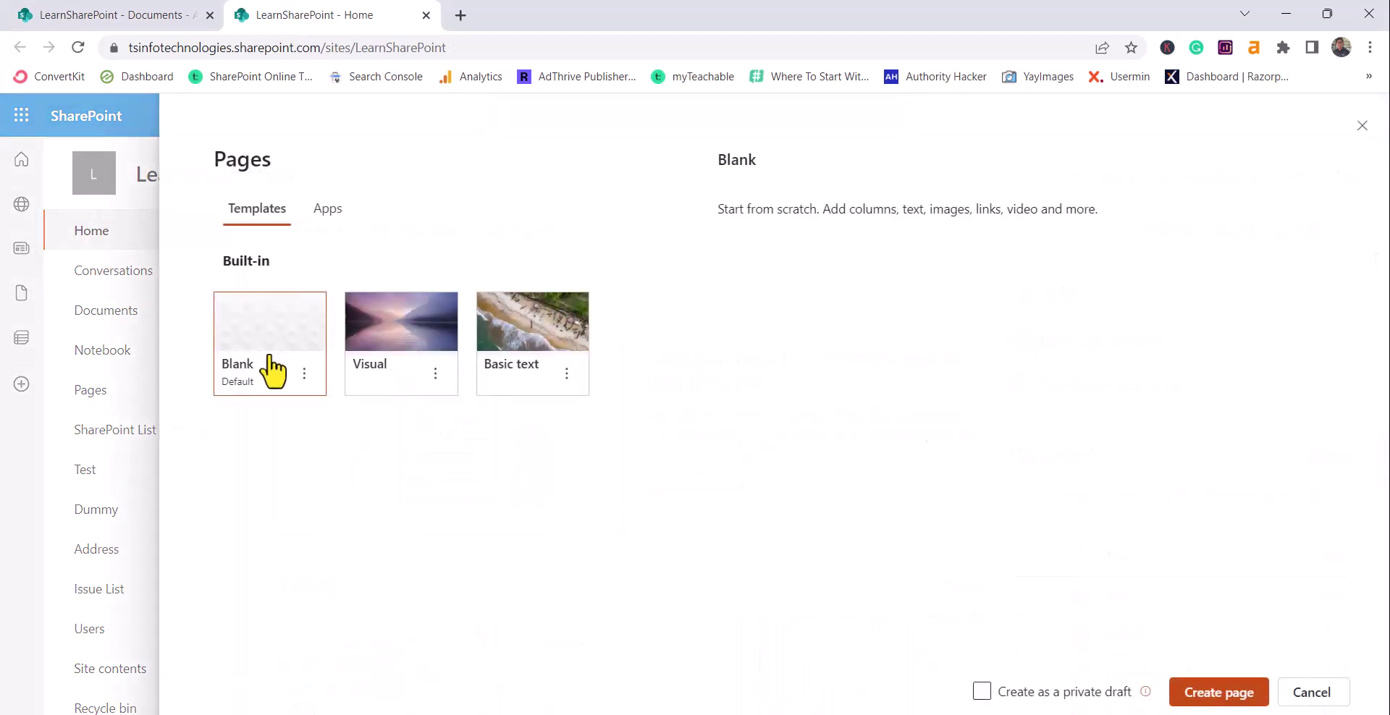
click(1219, 692)
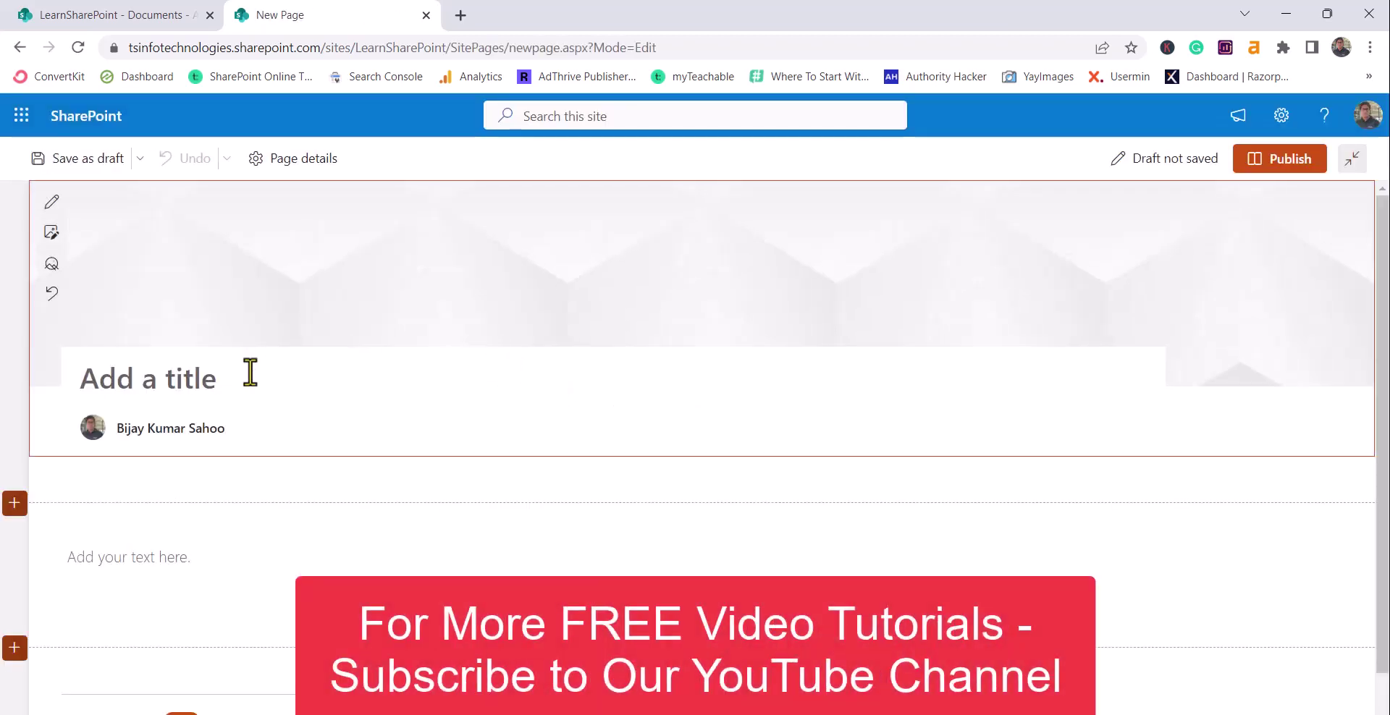
text(Demo)
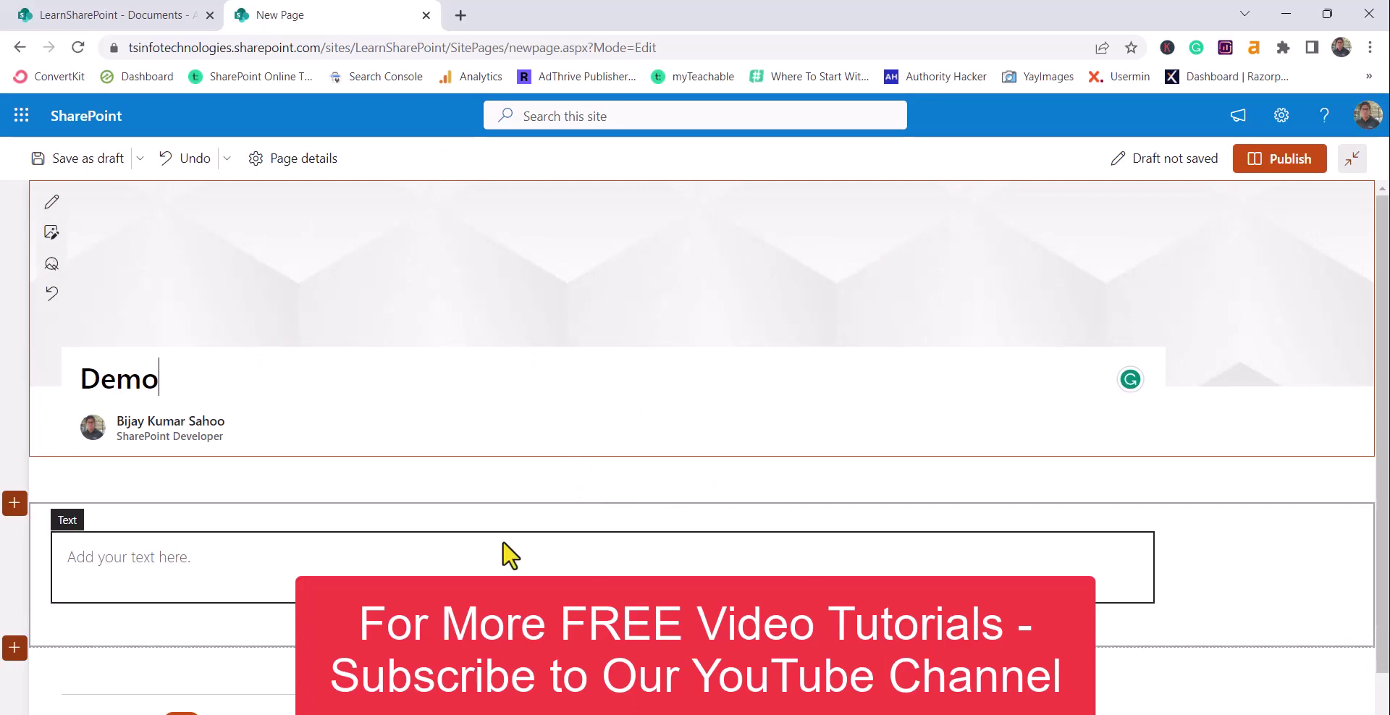
Delete the empty text web part from the section below the title area.
click(532, 554)
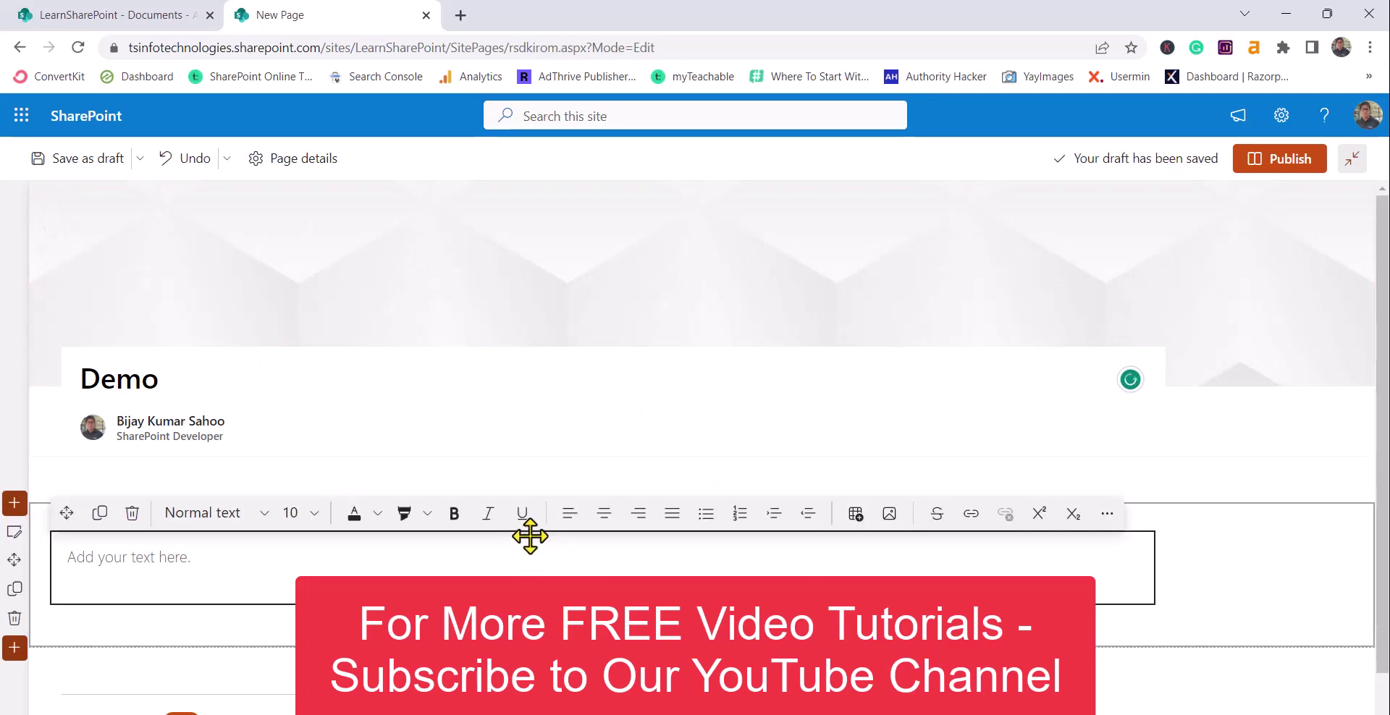
click(119, 515)
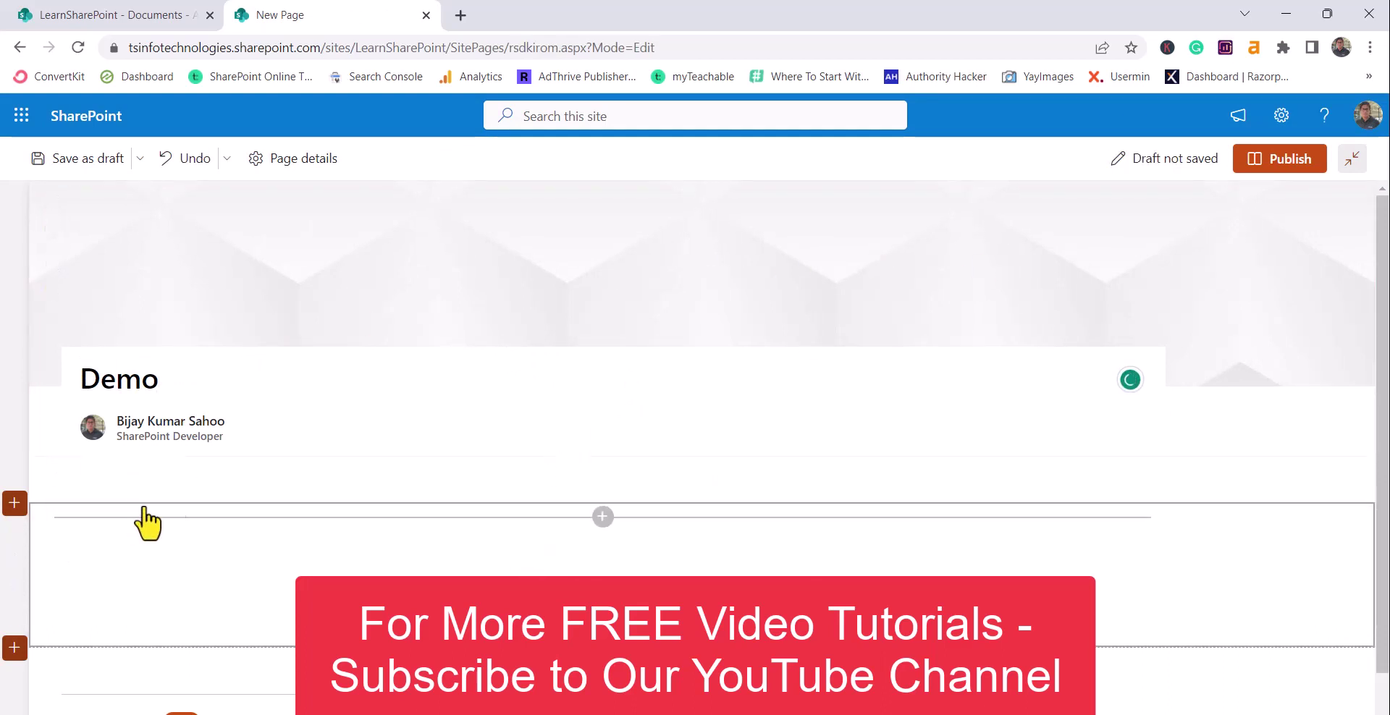
click(15, 503)
click(463, 568)
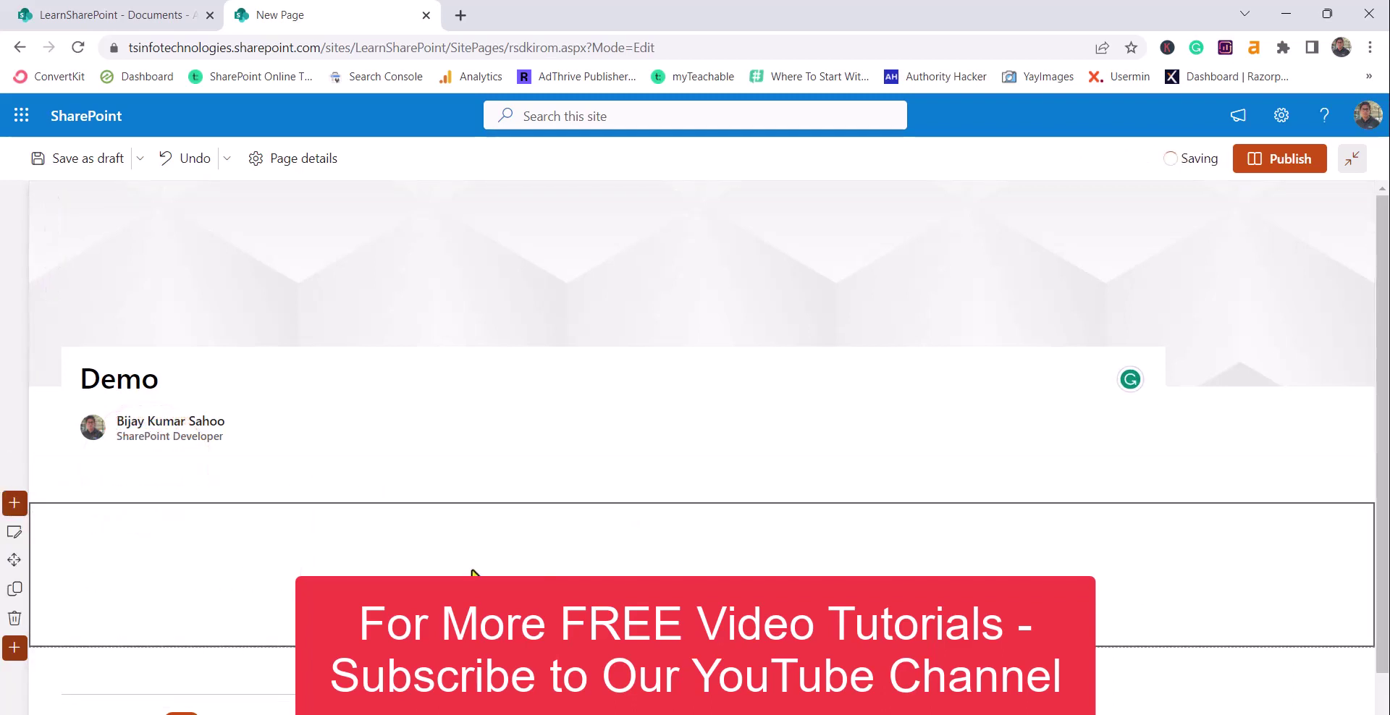
Search the web parts for "doc" and add the Document library web part to the empty section.
click(603, 517)
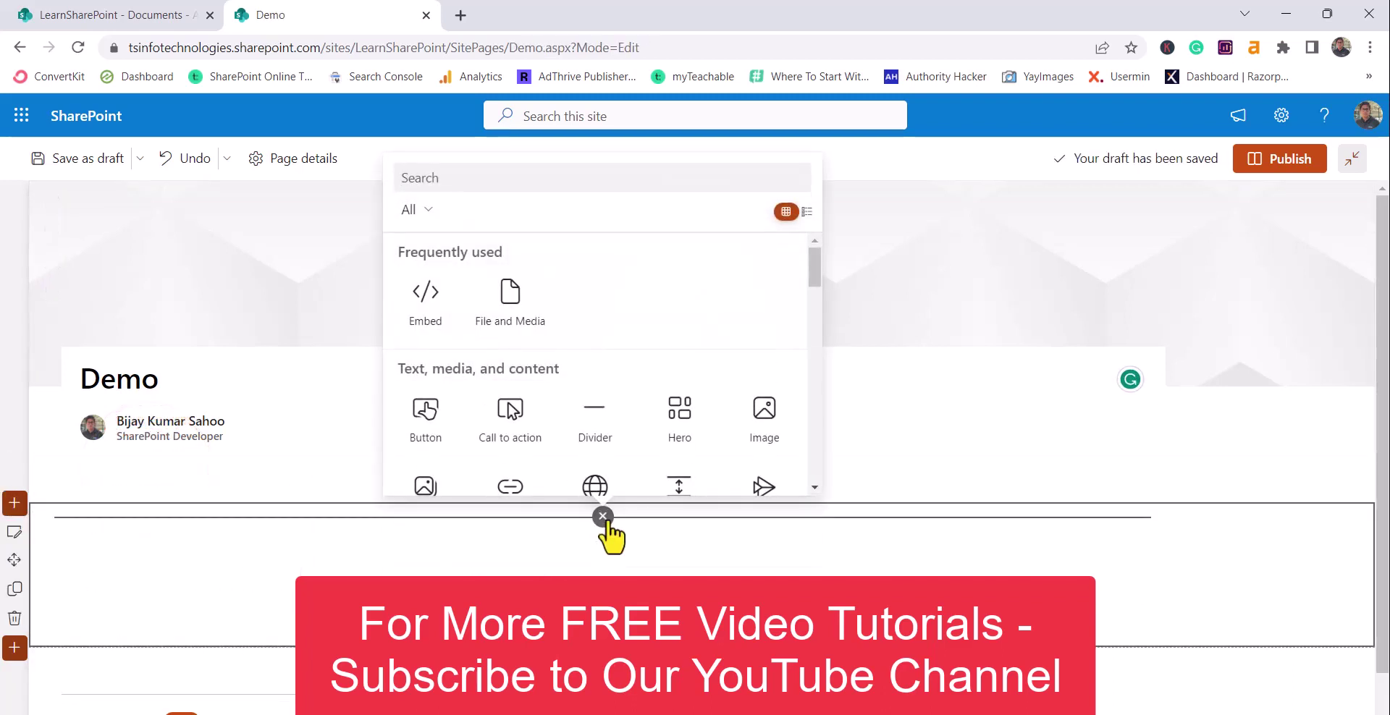
text(dp)
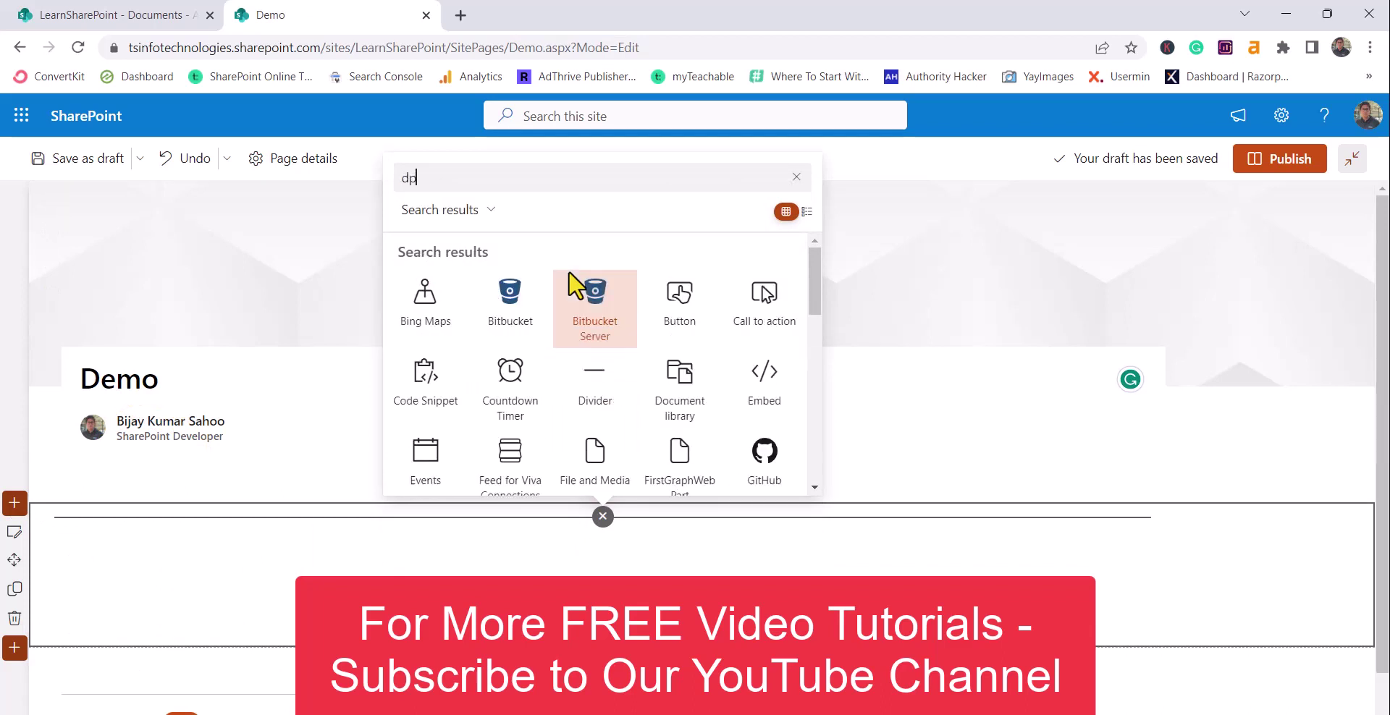
key(BackSpace)
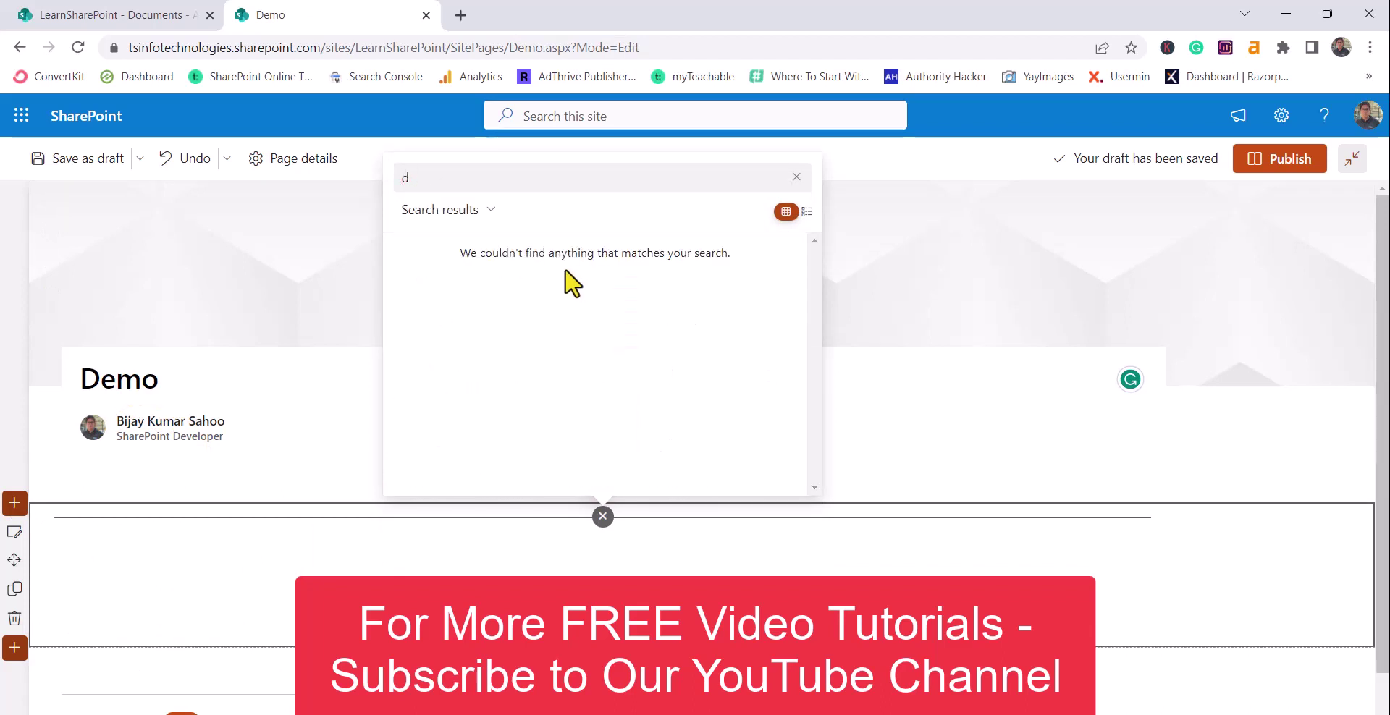
text(oc)
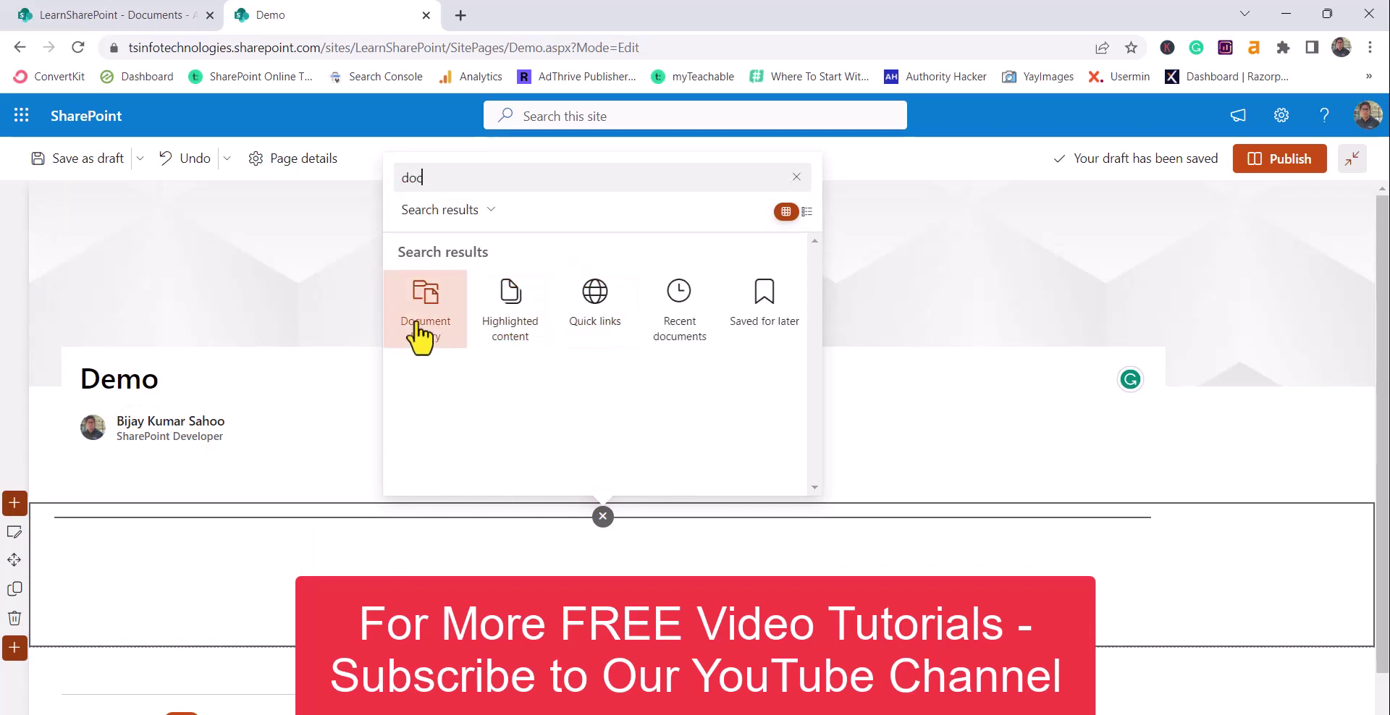
click(420, 332)
Select the Documents library for the web part and publish the page.
scroll(601, 428, down, 5)
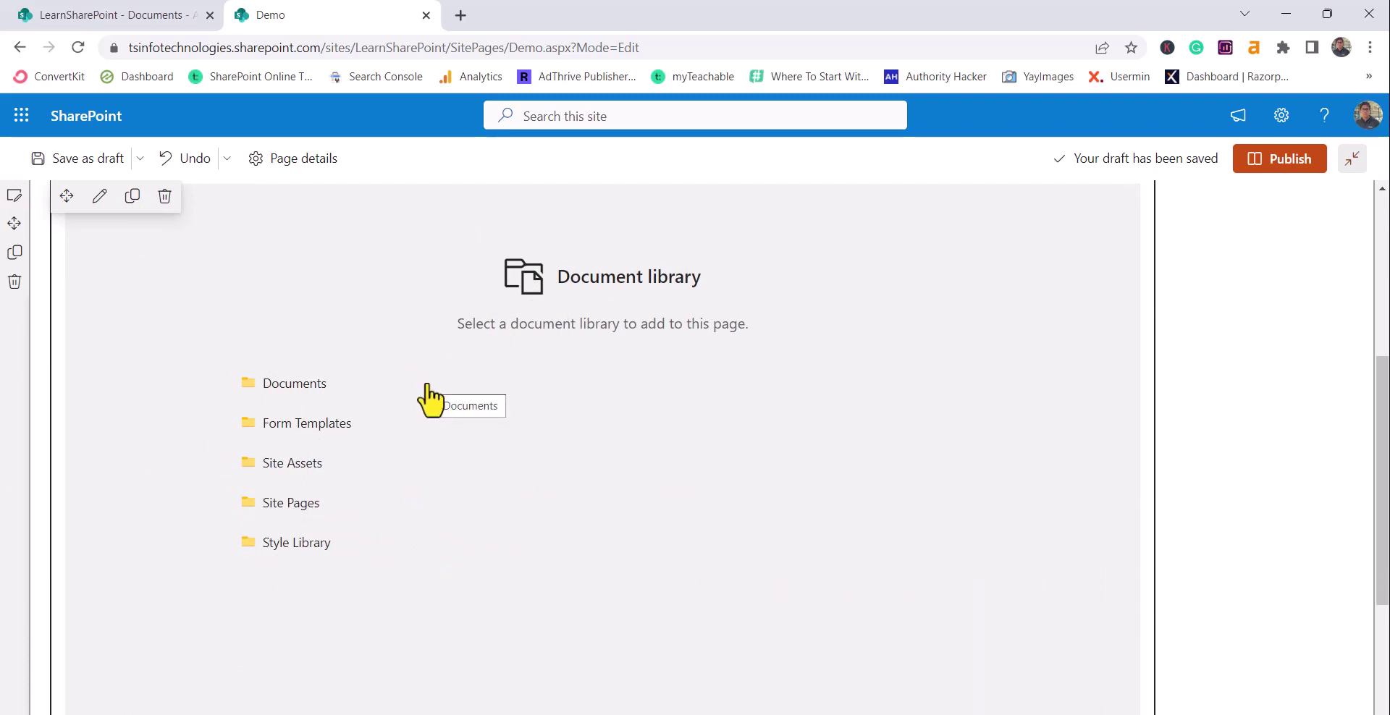
click(318, 386)
scroll(535, 391, down, 4)
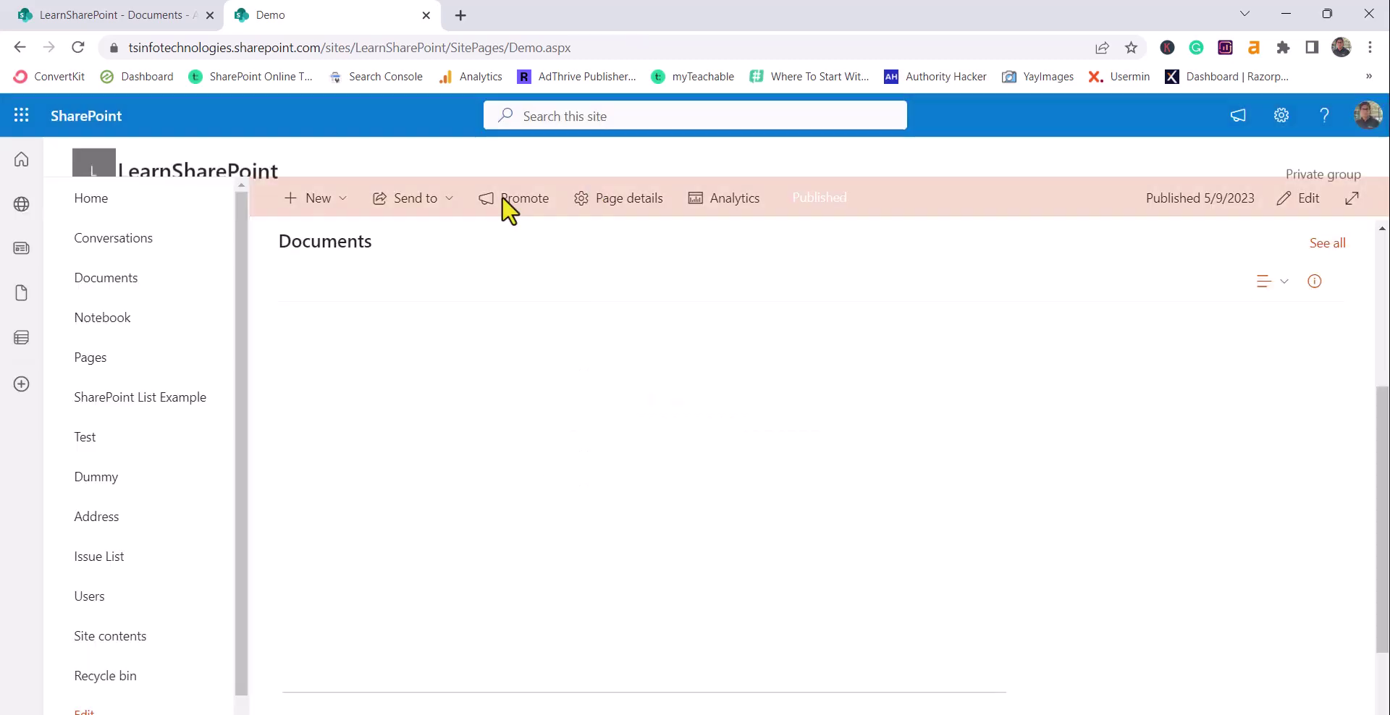
click(1362, 170)
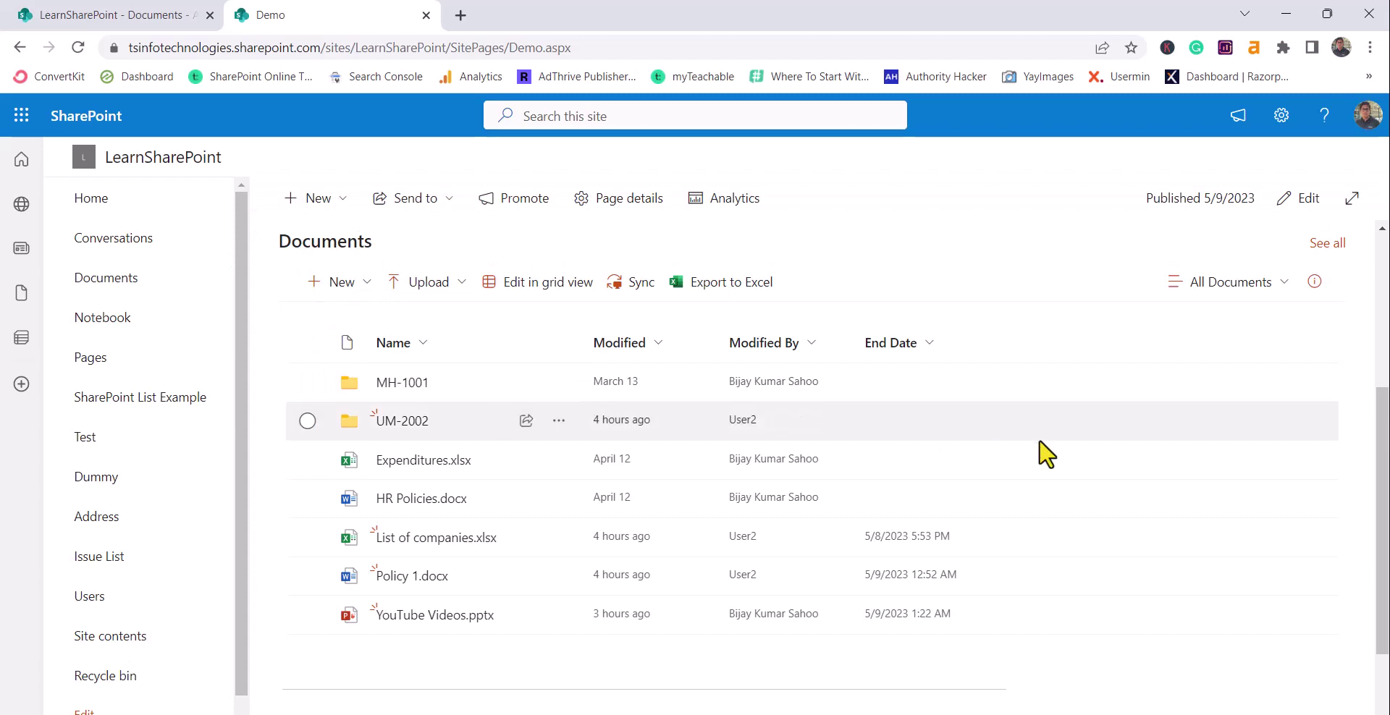
Look over the published library, put the page back into edit mode and open the Document library web part's properties.
scroll(846, 398, down, 2)
scroll(840, 397, up, 1)
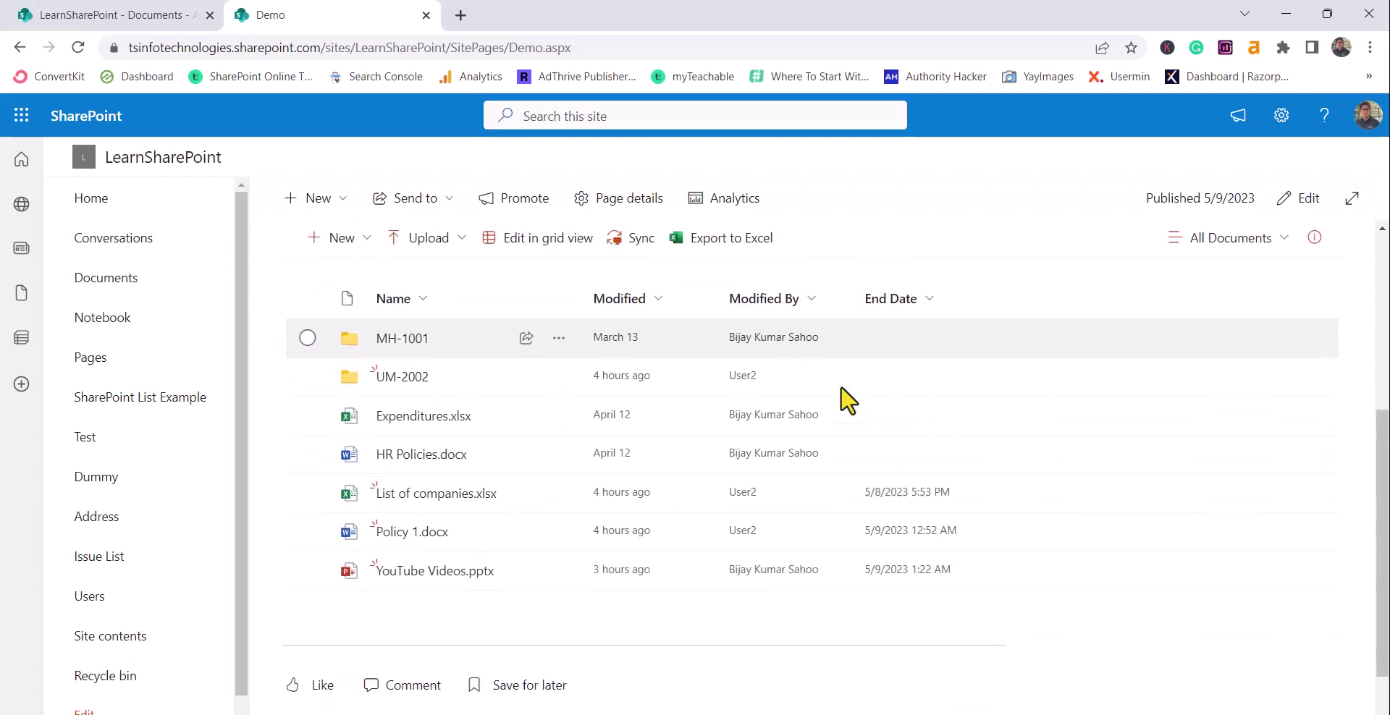
scroll(770, 365, up, 2)
scroll(806, 371, down, 1)
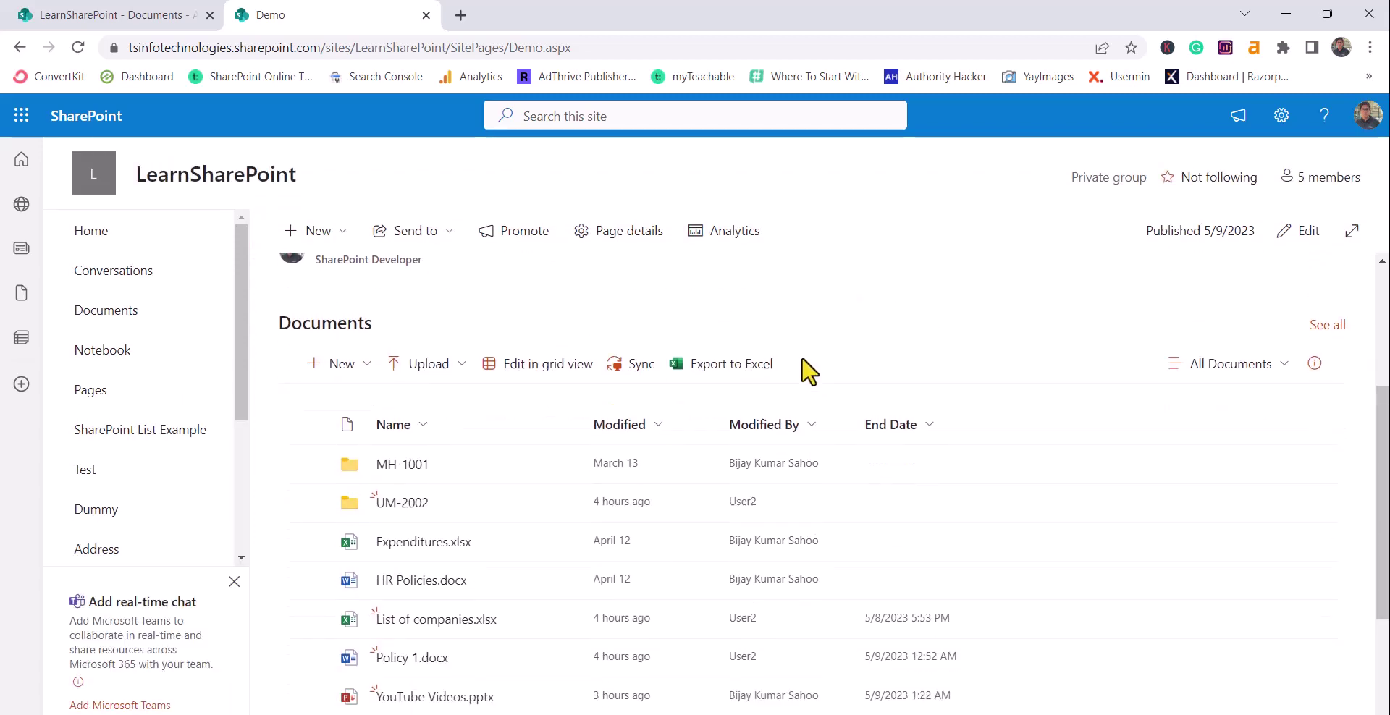
click(1298, 230)
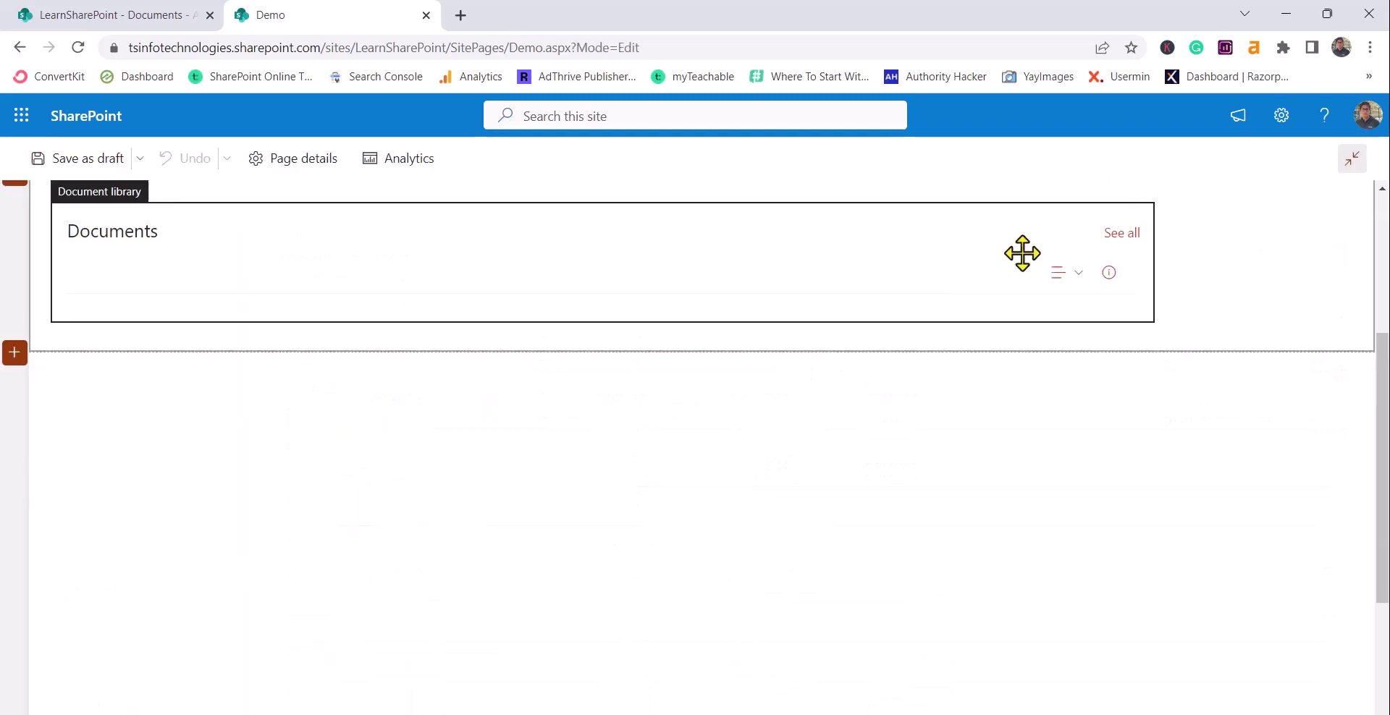
scroll(428, 313, down, 3)
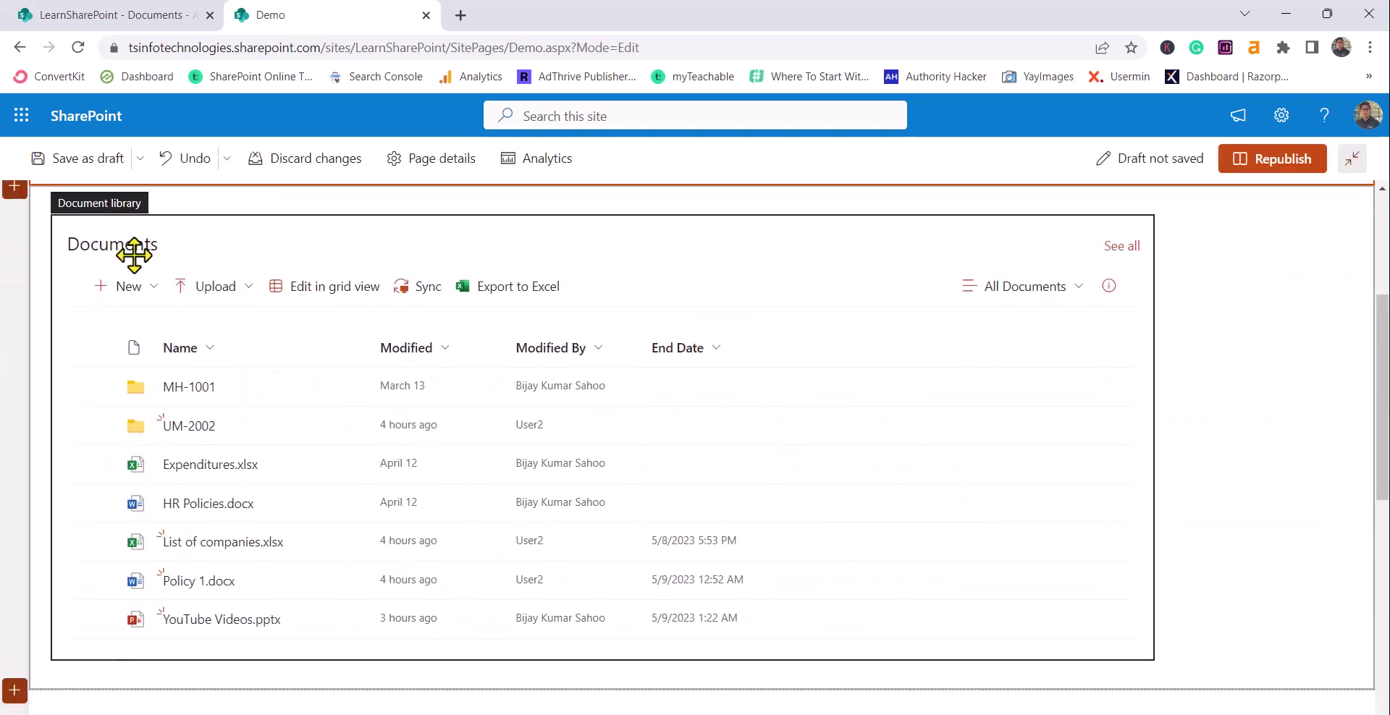
click(143, 232)
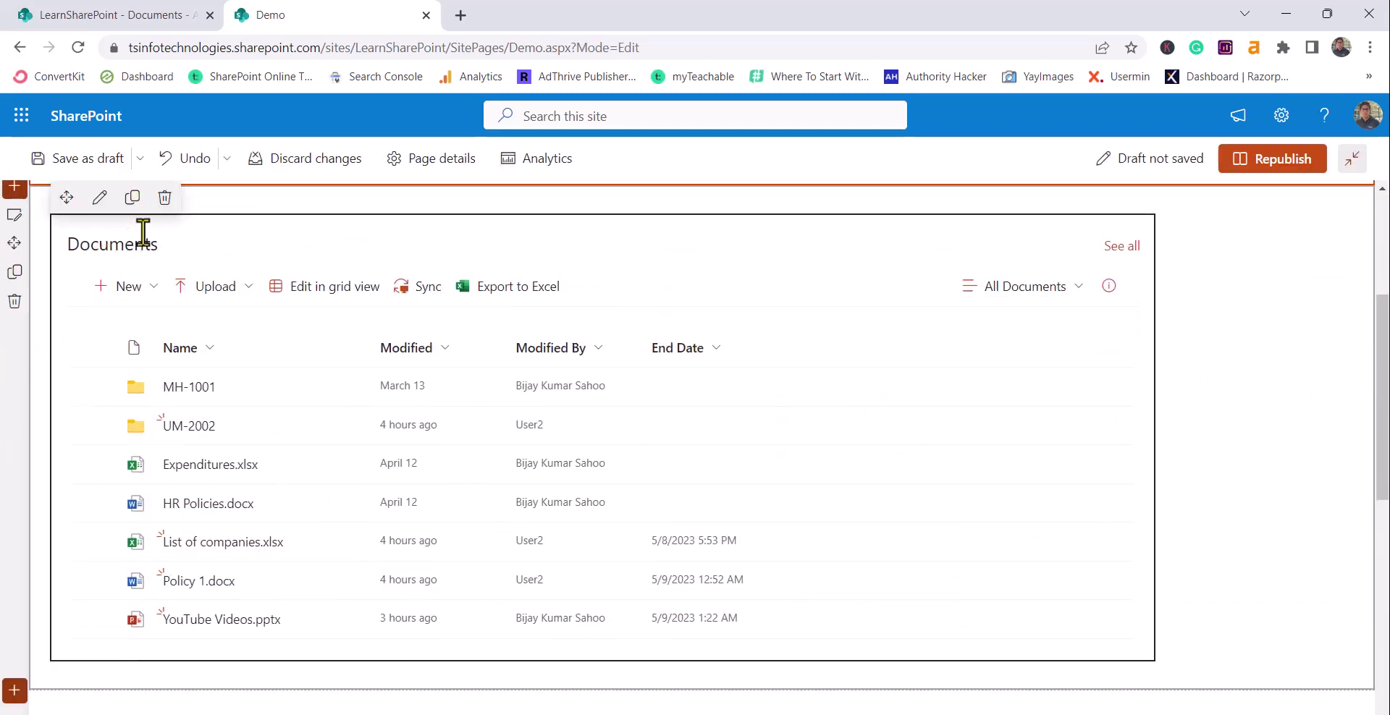
click(99, 197)
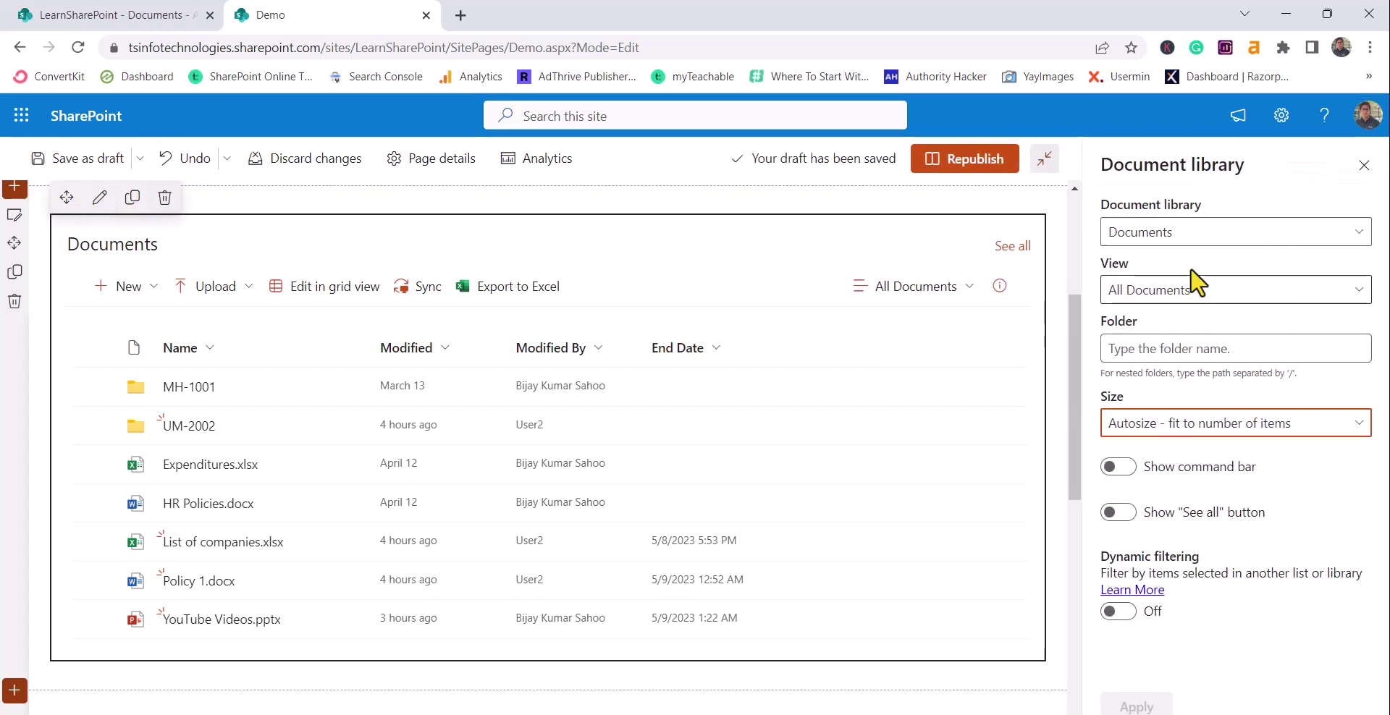
Check which options the Document library and View settings of the web part offer.
click(1178, 232)
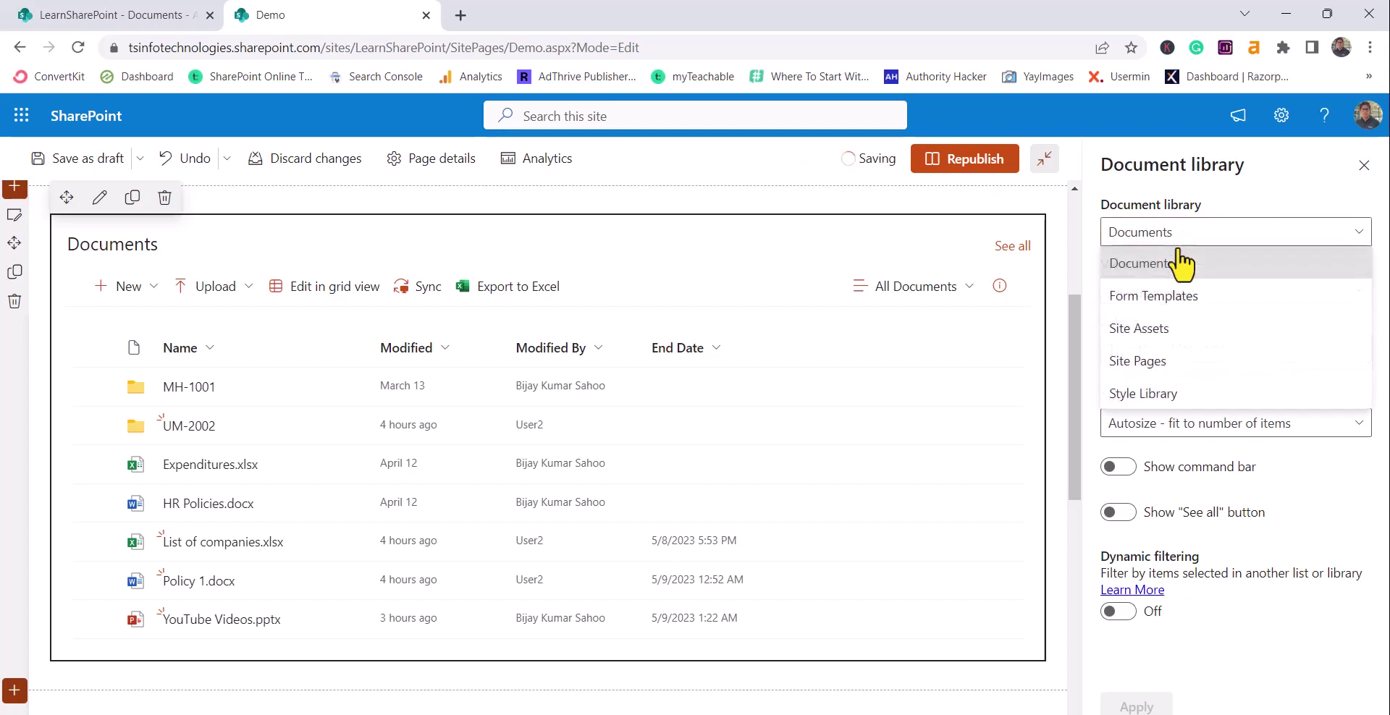
click(1234, 233)
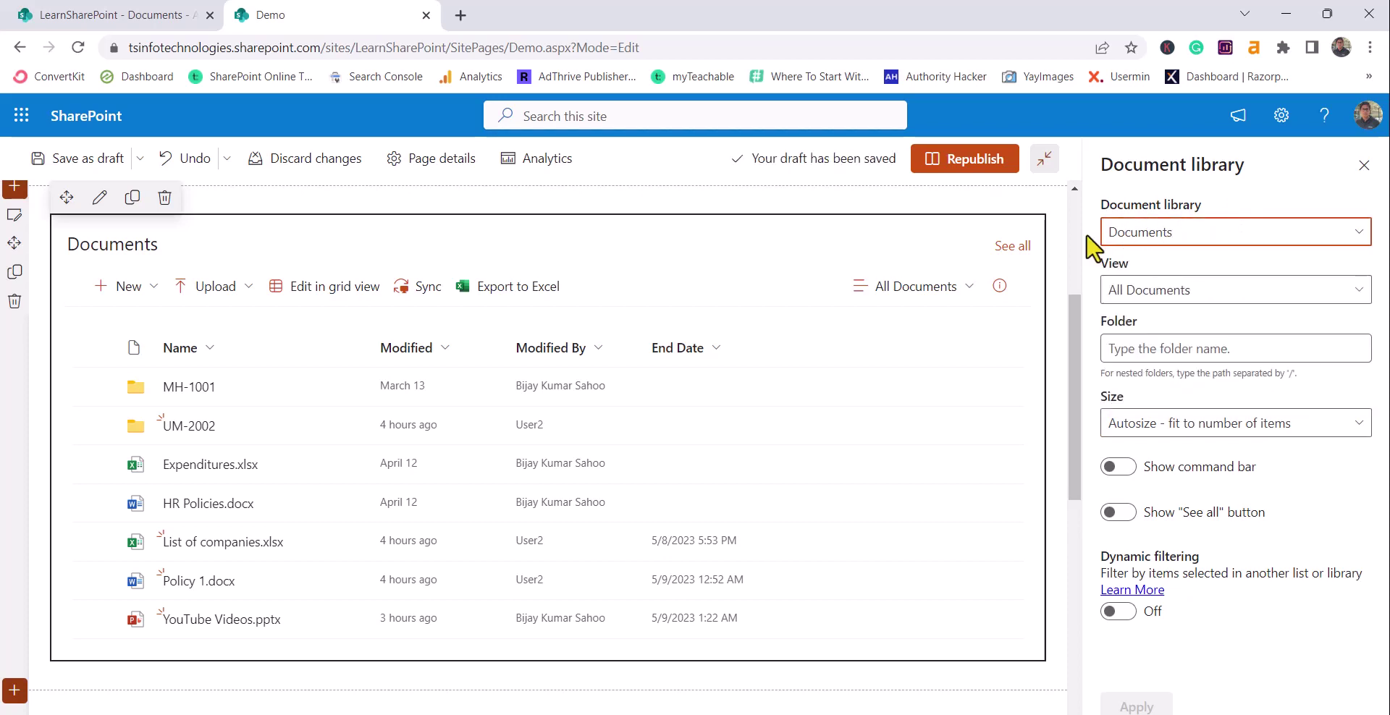
click(1168, 290)
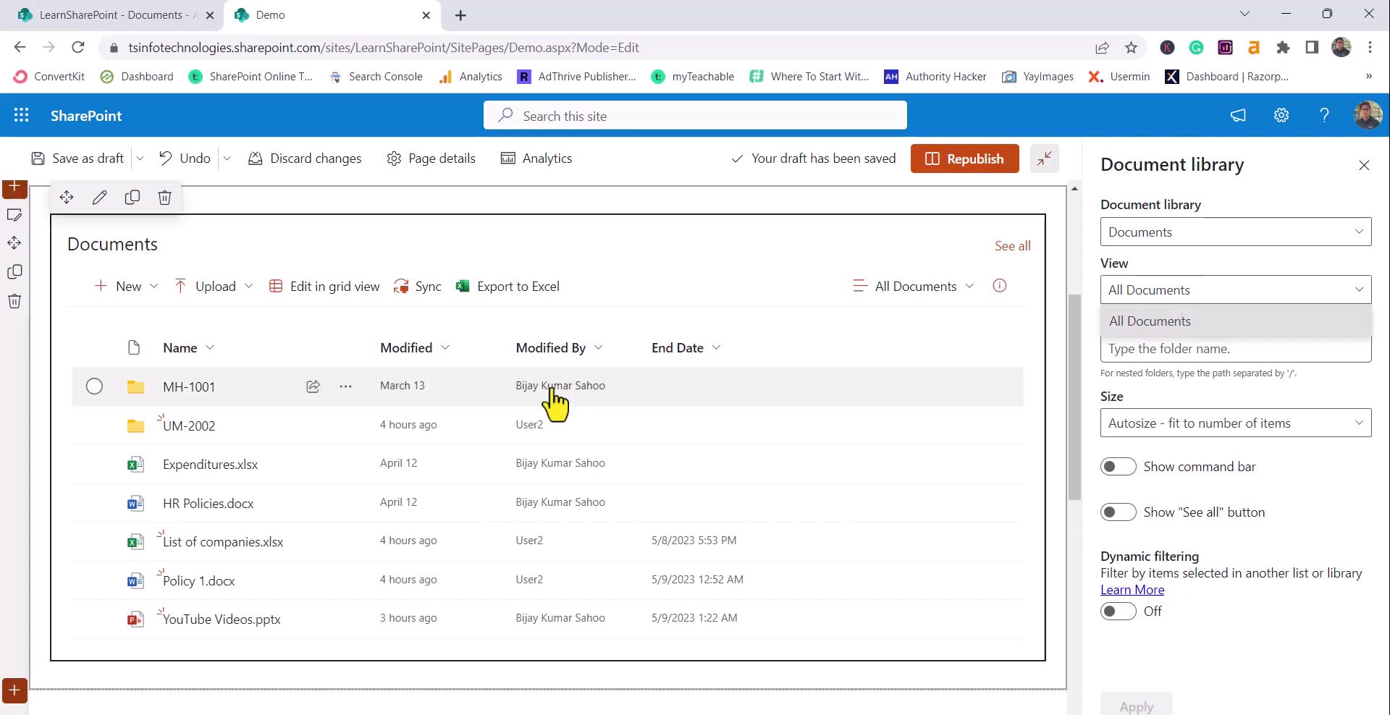
click(1133, 377)
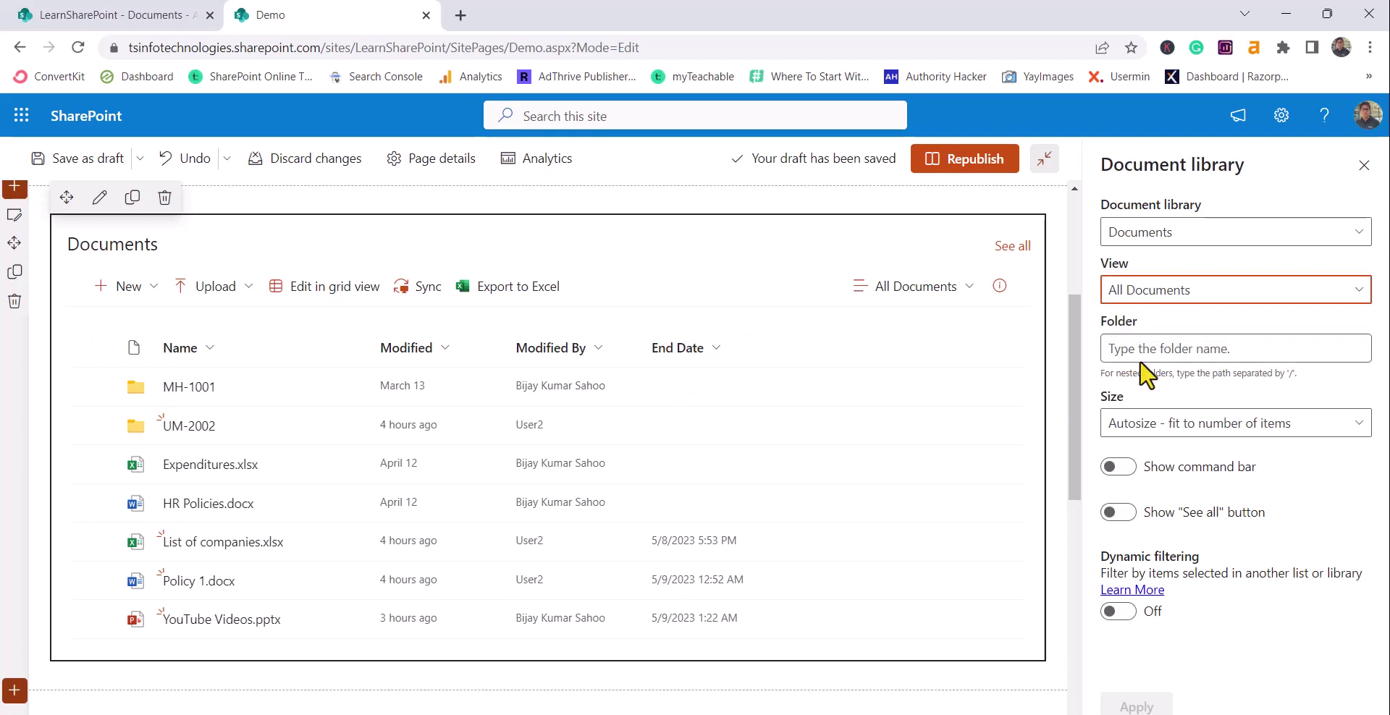
Set the web part's folder to "Mh-1001" and apply the change.
click(1138, 349)
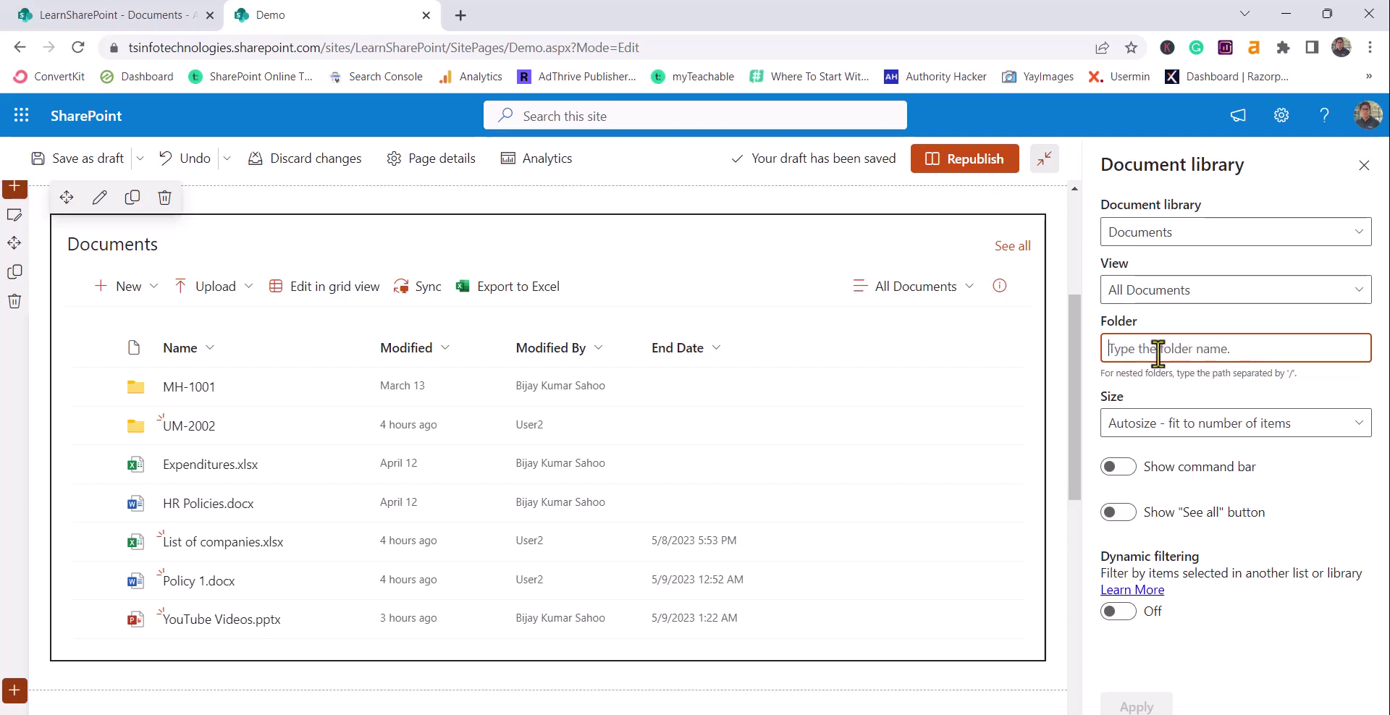
text(Mh-11)
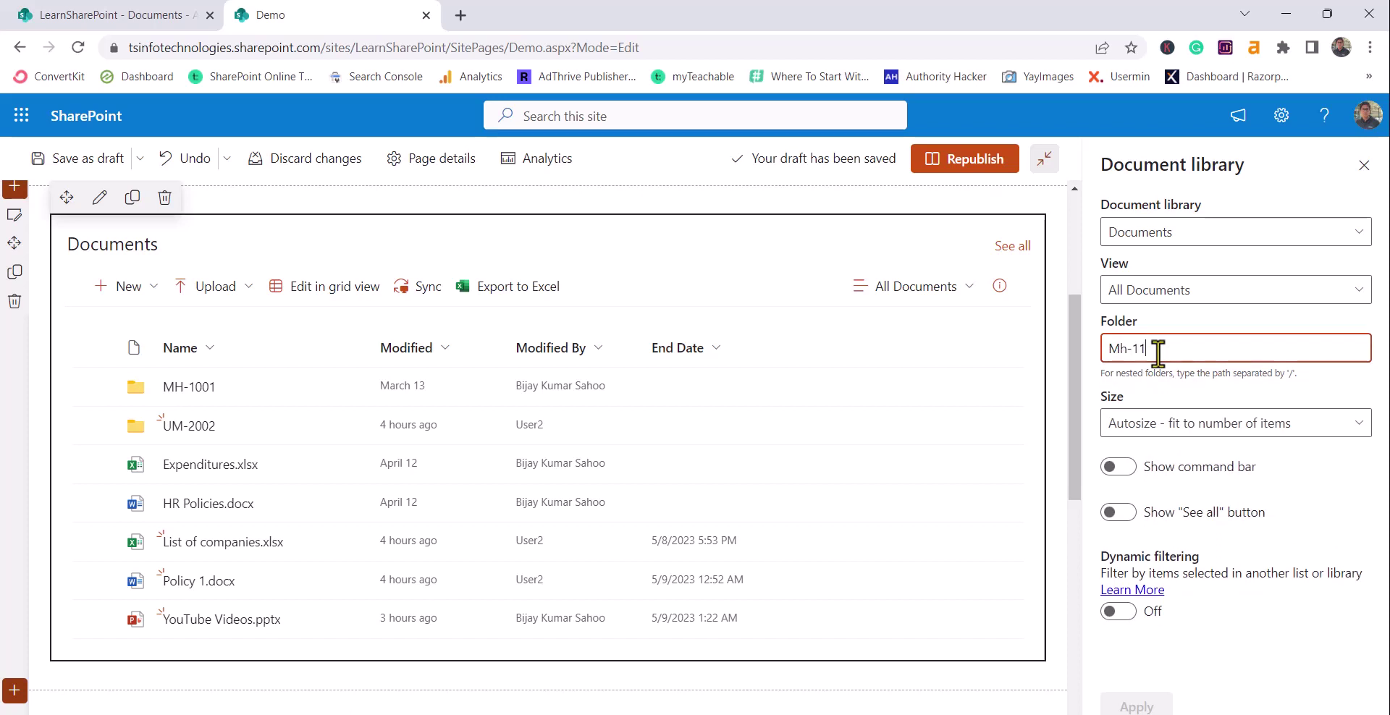
key(BackSpace)
text(001)
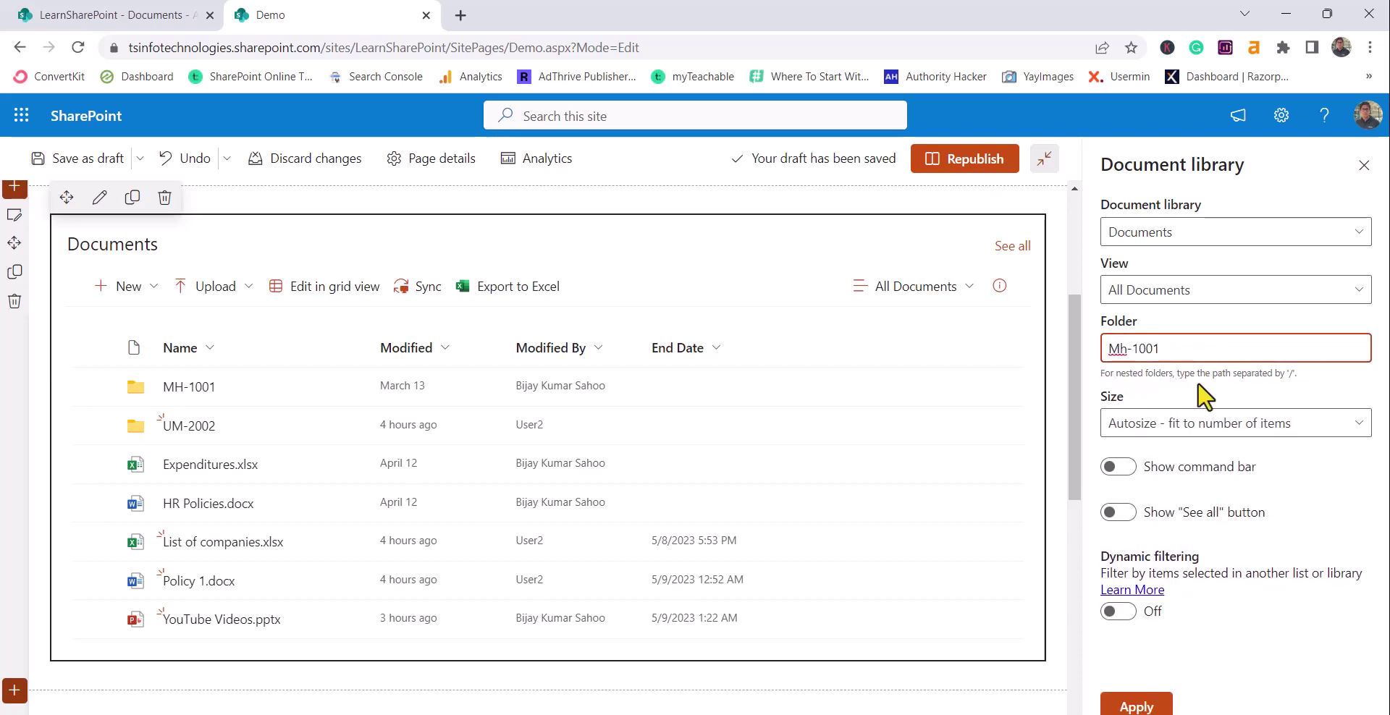
click(1133, 708)
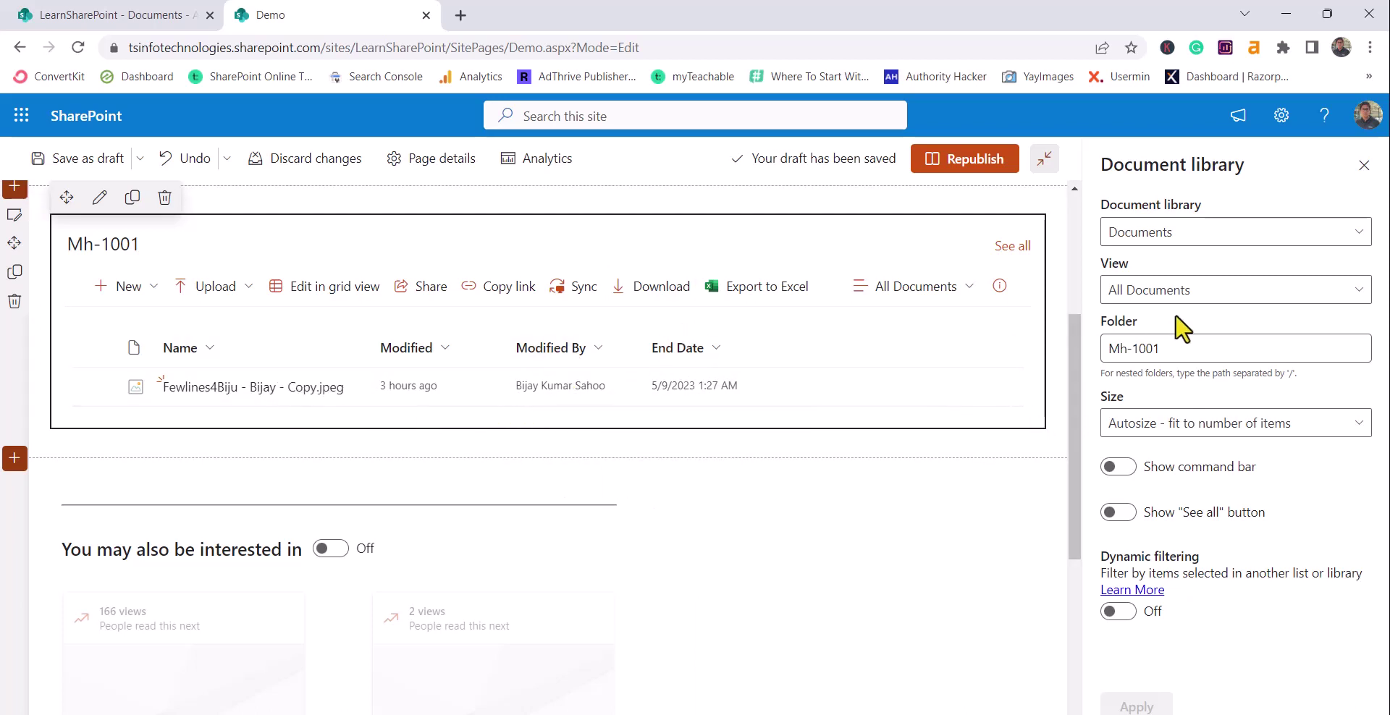
Try the nested folder path "Mh-1001/" and clear the web part's Folder setting.
click(1202, 349)
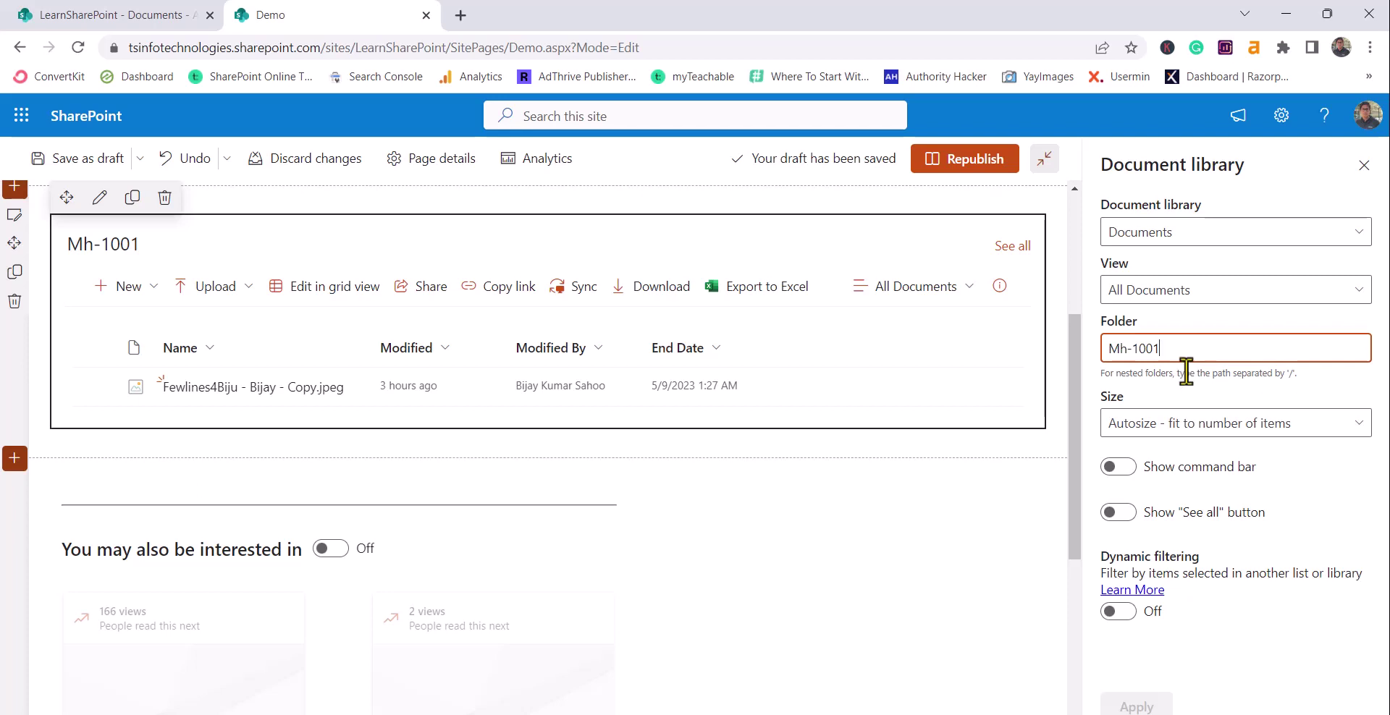
text(/)
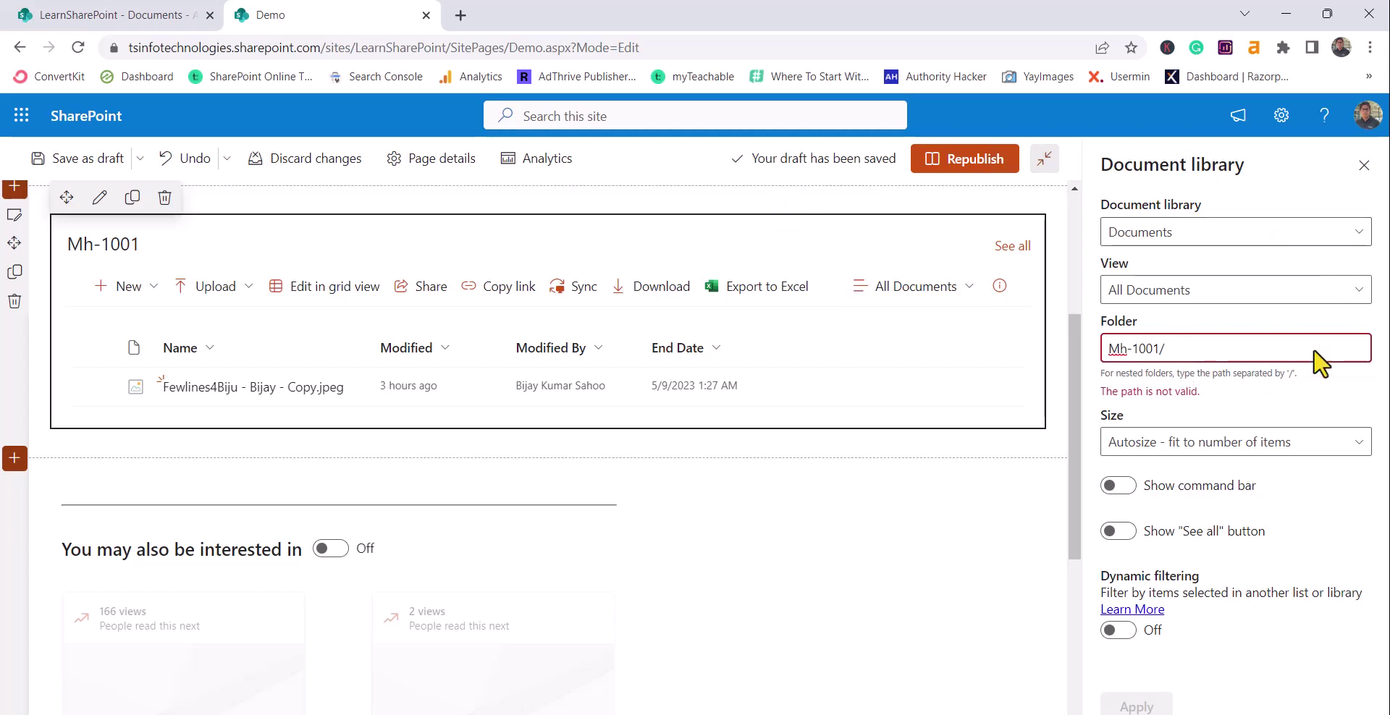
key(ctrl+a)
key(BackSpace)
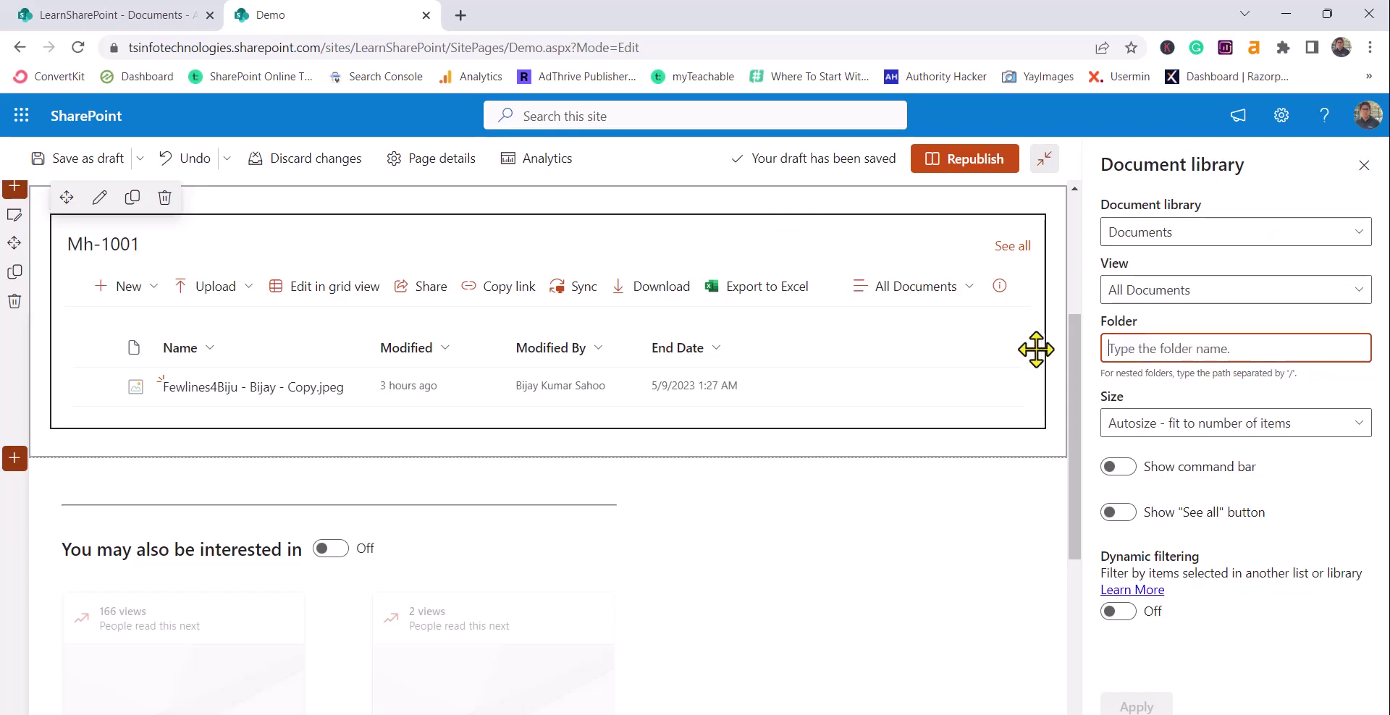
Apply the cleared folder setting and set the web part's size to "Medium - about 15 items".
click(1140, 703)
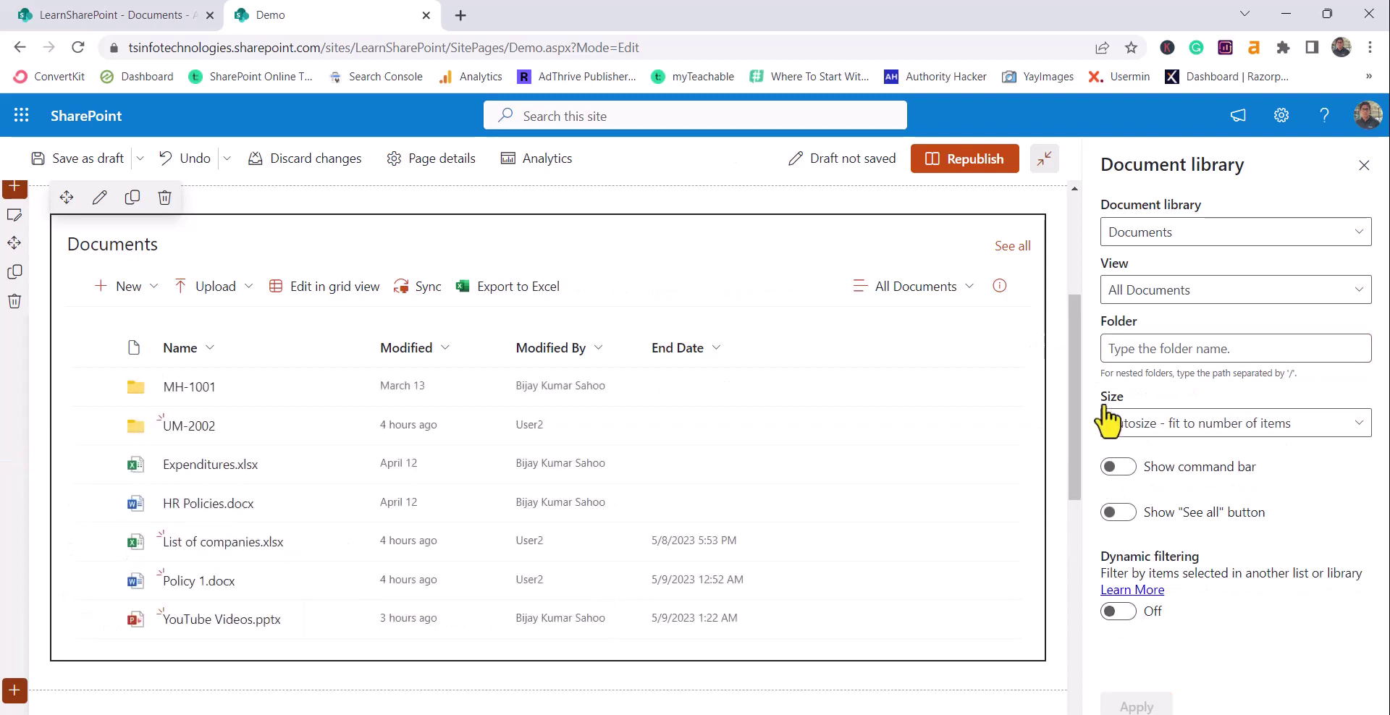
click(1134, 426)
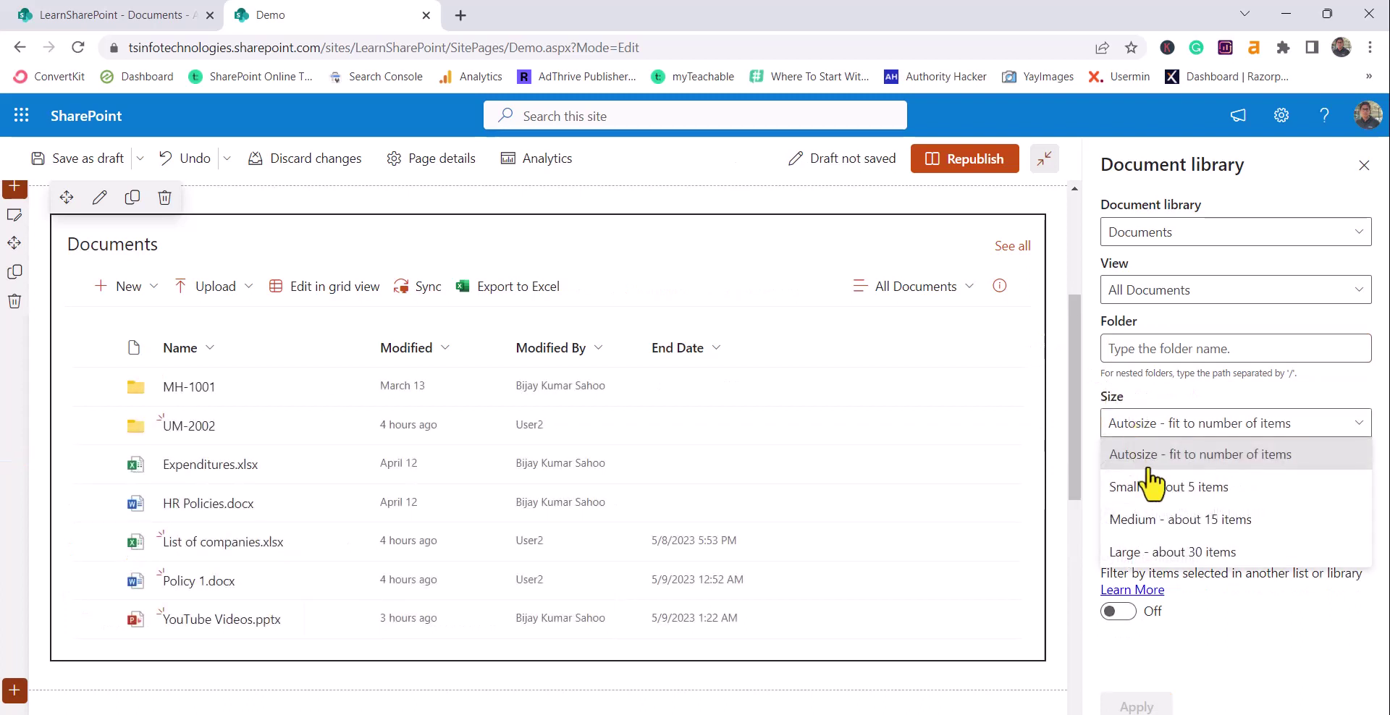
click(1224, 536)
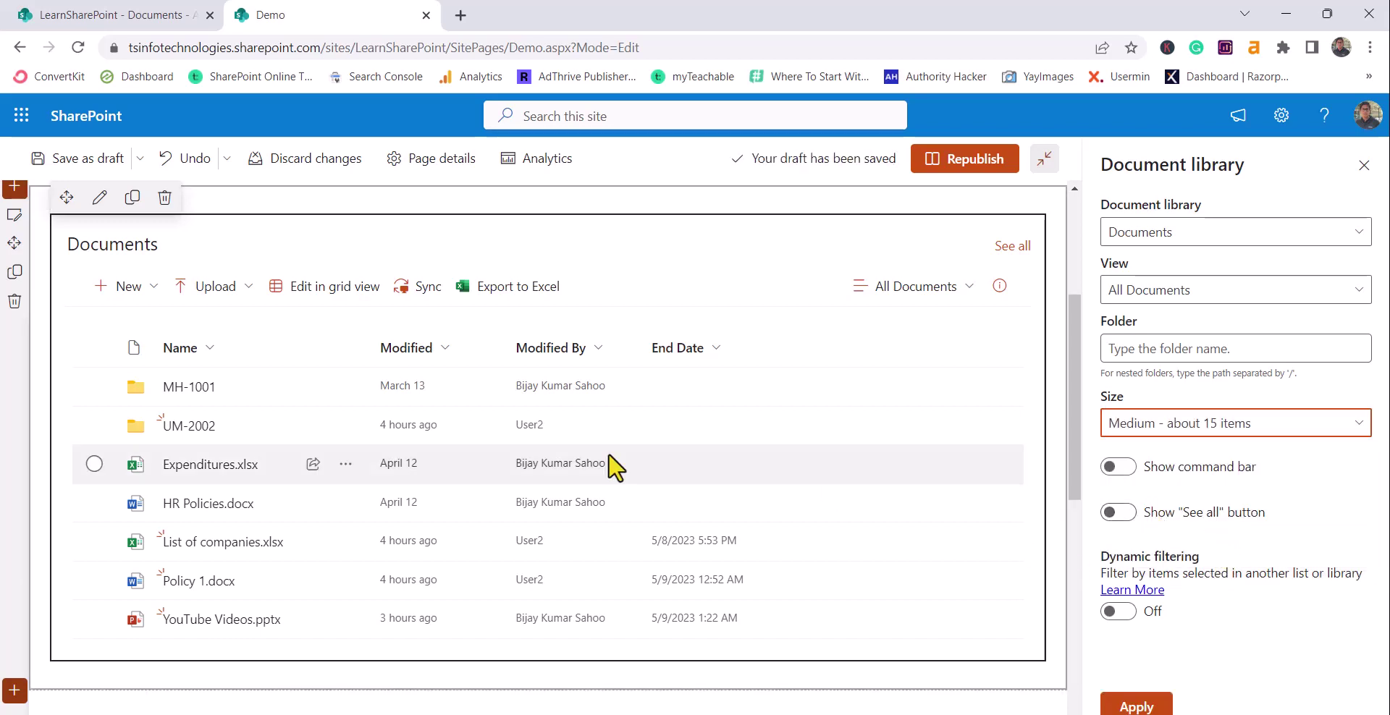
scroll(611, 464, down, 4)
click(1143, 707)
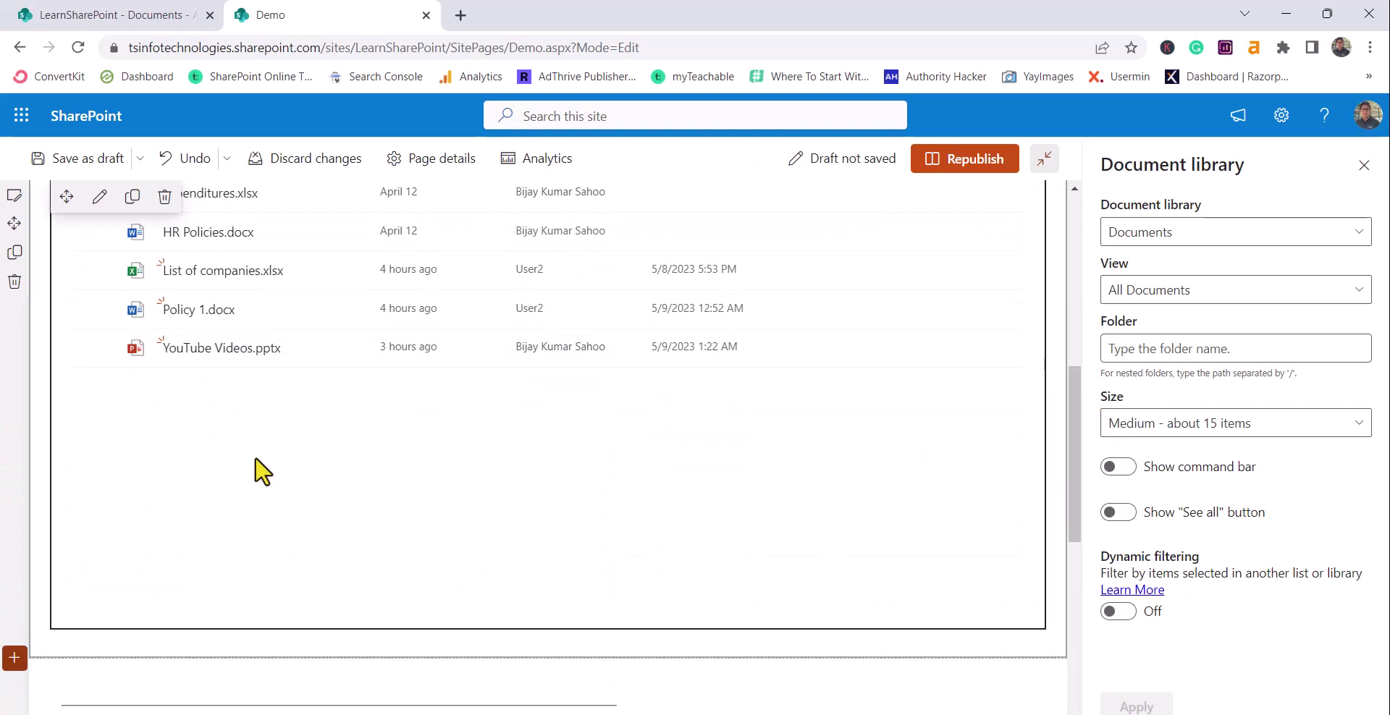
Set the web part's size back to "Autosize - fit to number of items", apply it and review the size options.
click(1173, 430)
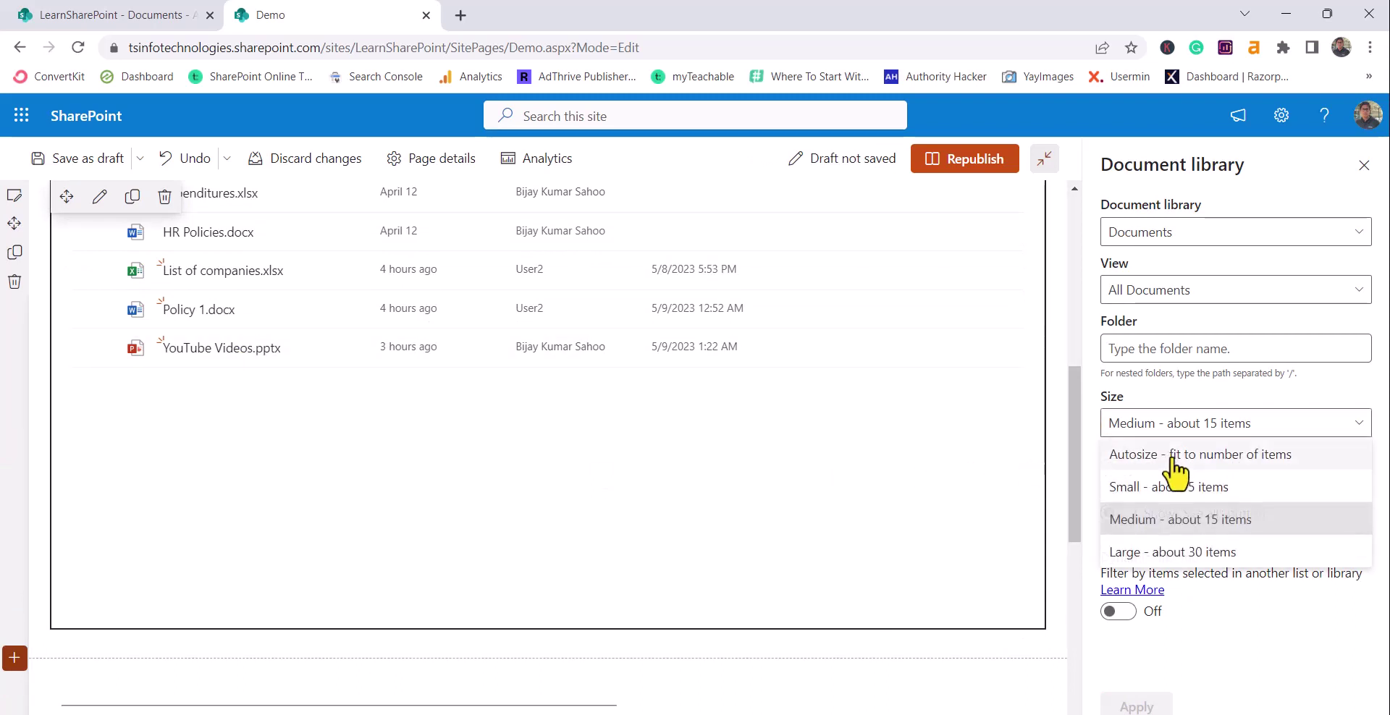
click(1173, 458)
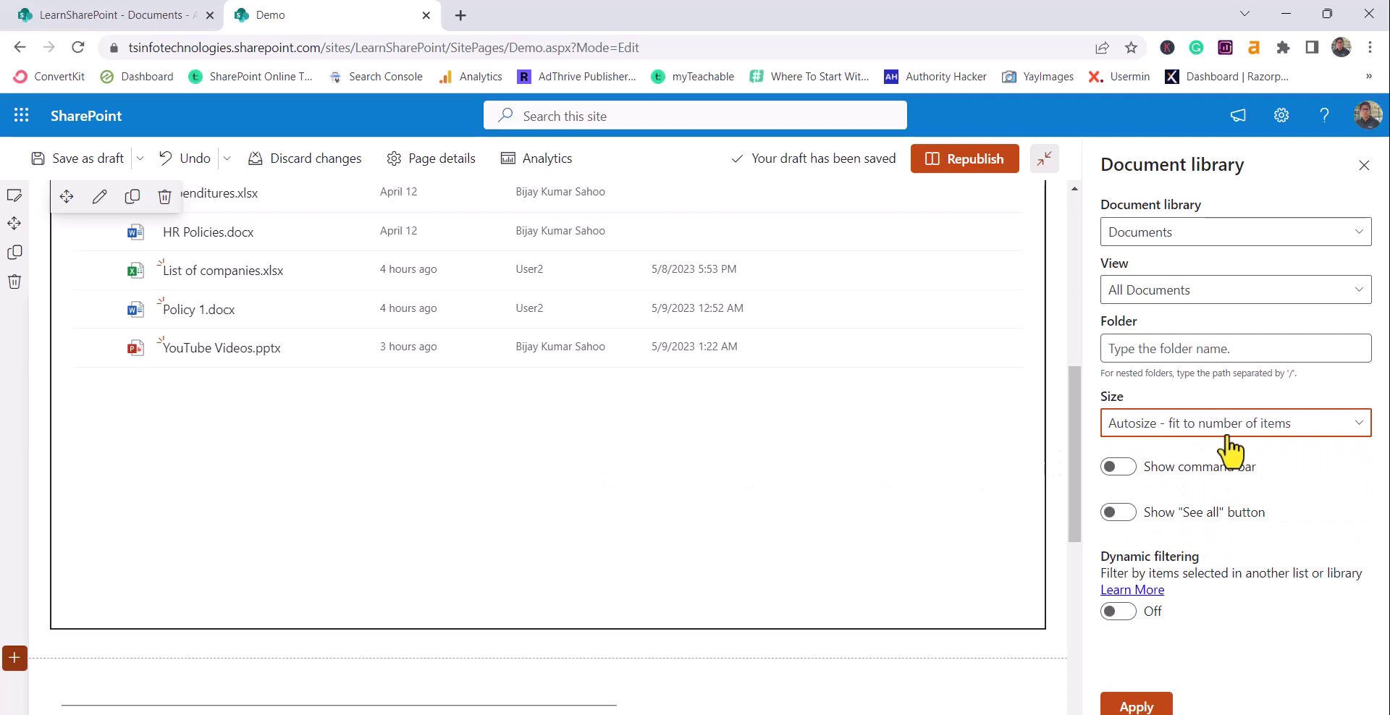
click(1137, 707)
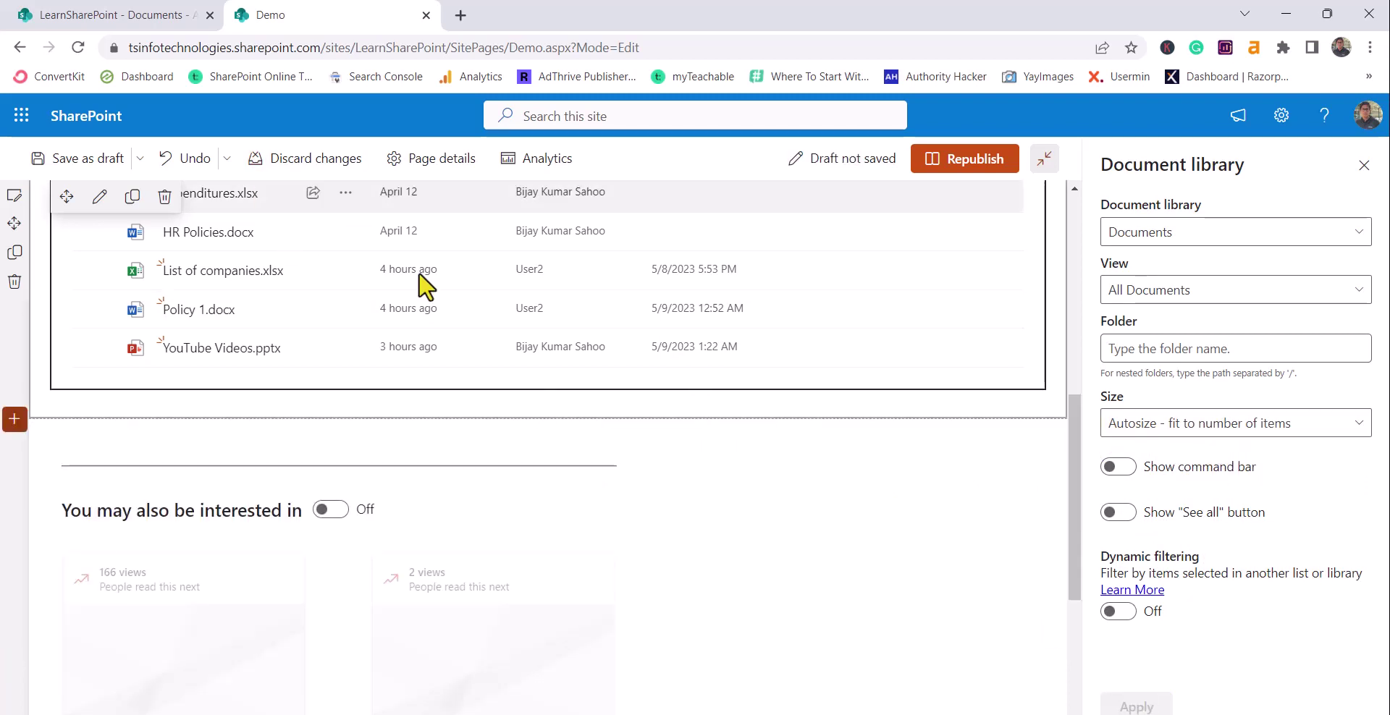
scroll(419, 458, up, 3)
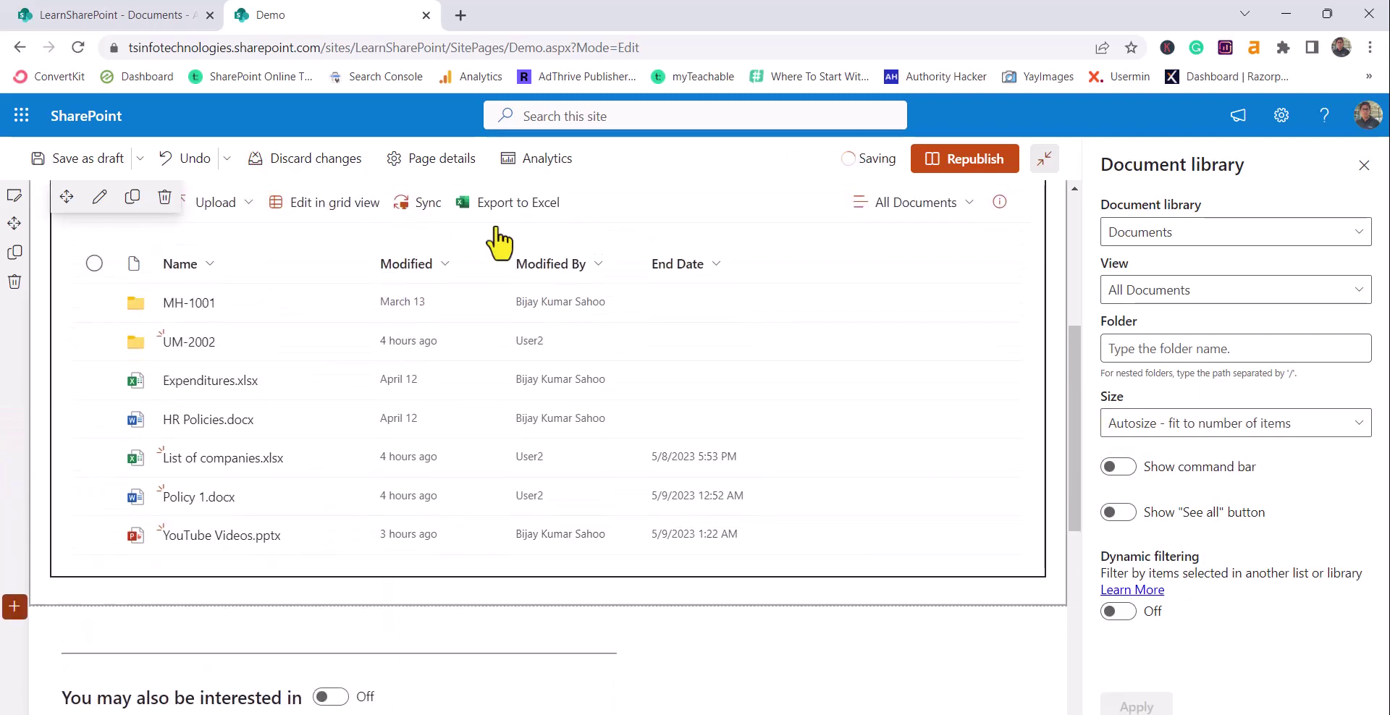
scroll(677, 495, up, 1)
scroll(680, 520, down, 1)
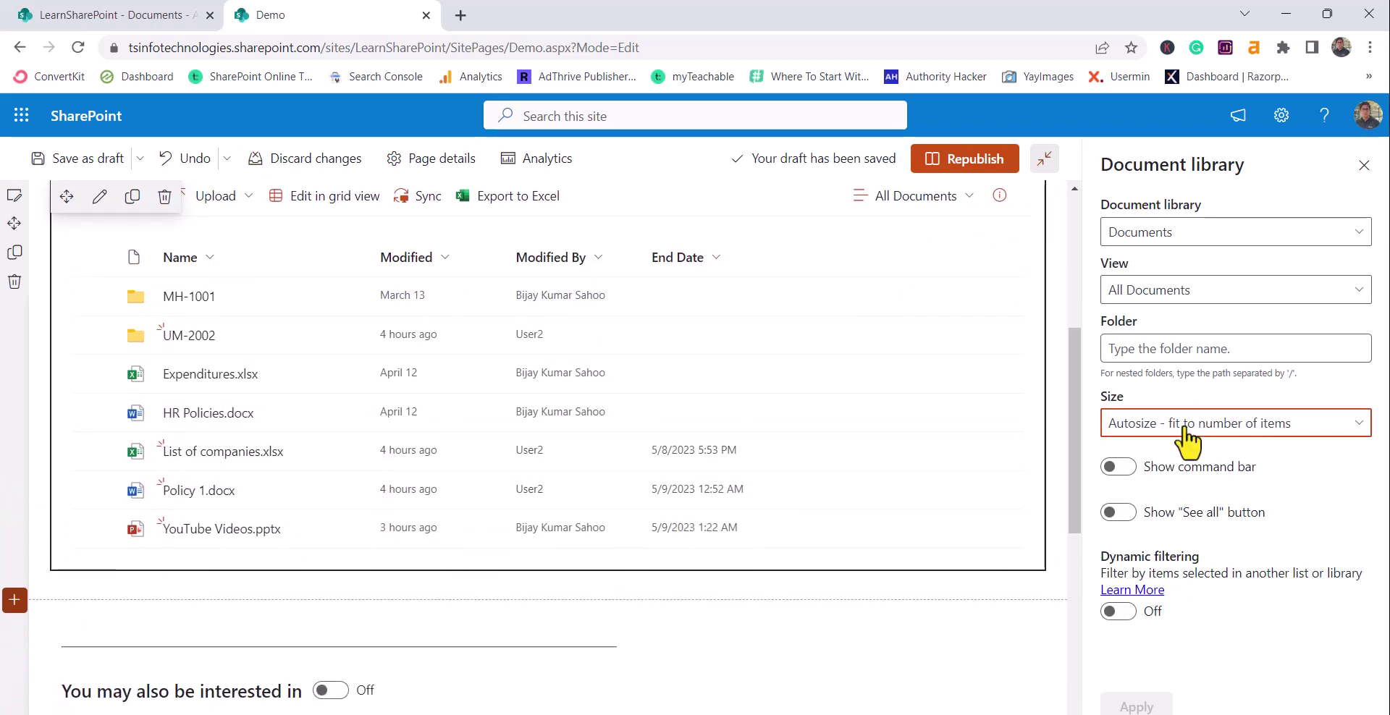
click(1130, 424)
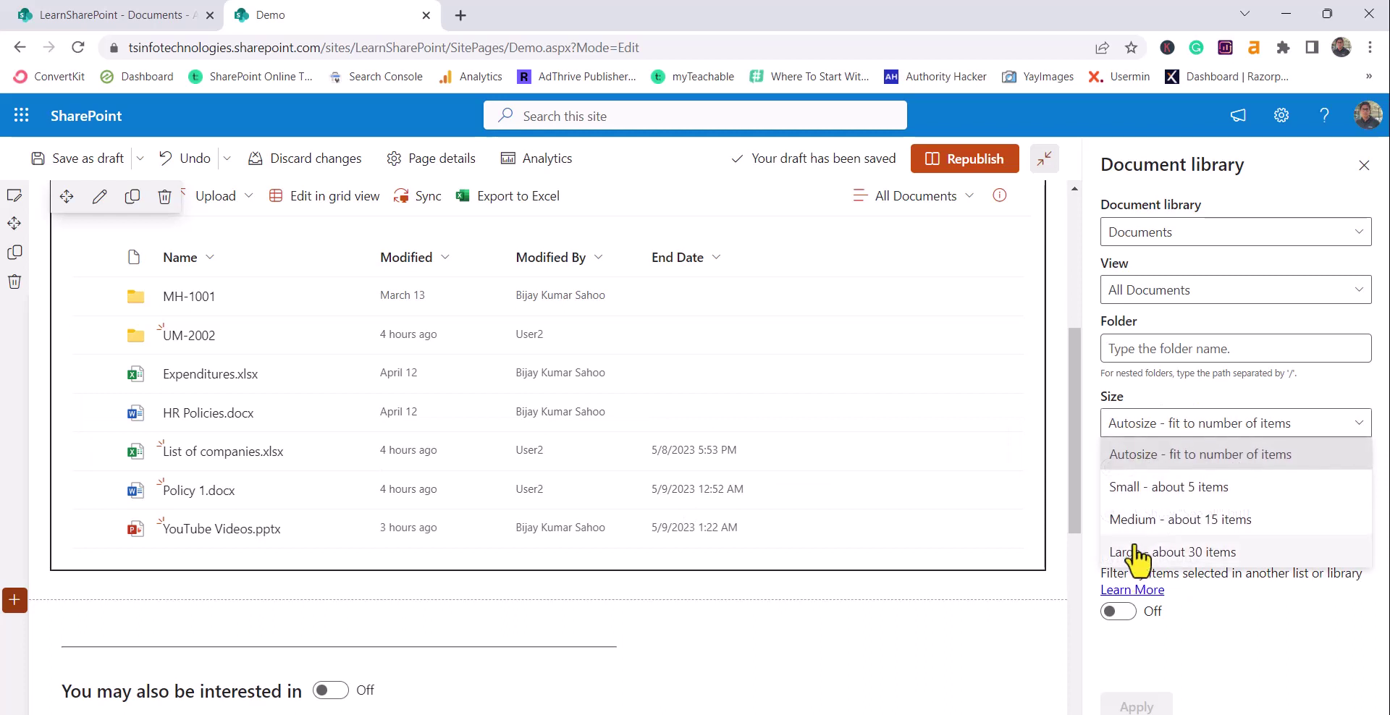
click(1094, 387)
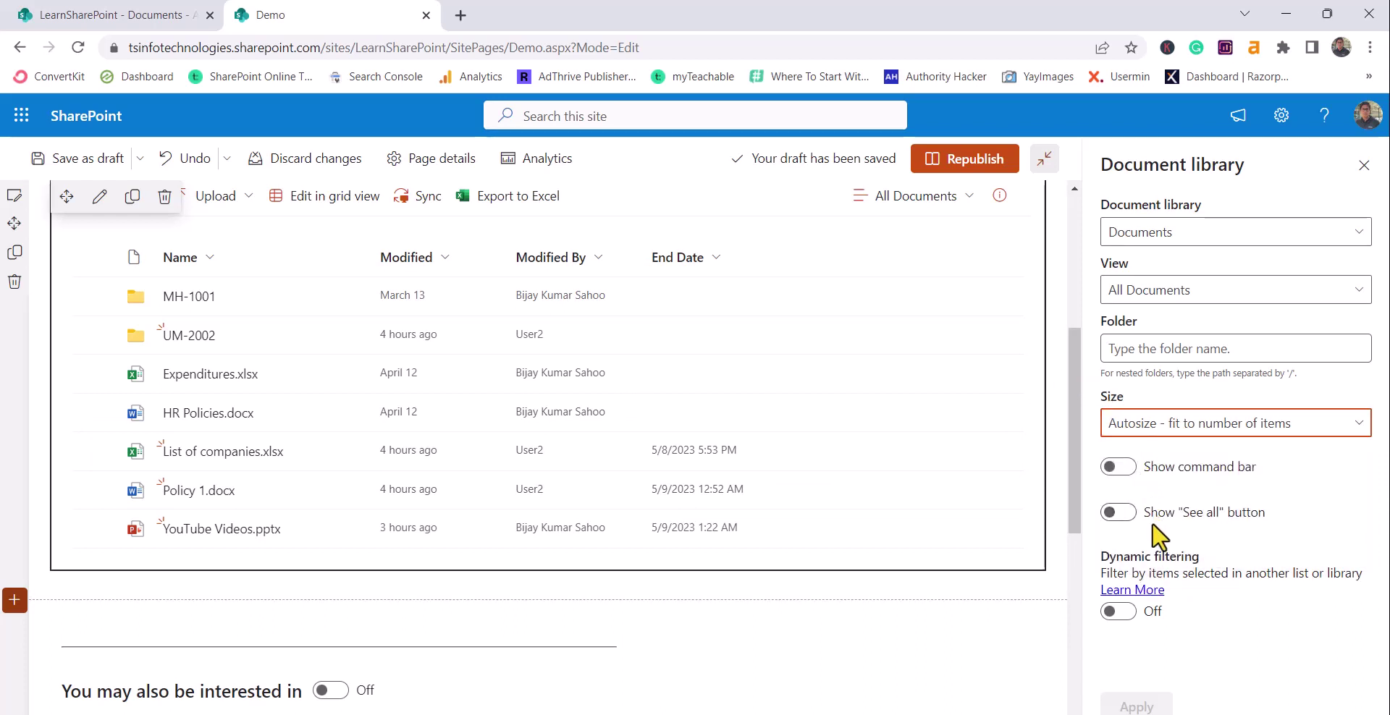
Hide the document library's command bar, inspect the result on the page, and show the command bar again.
click(1119, 466)
scroll(1040, 450, up, 3)
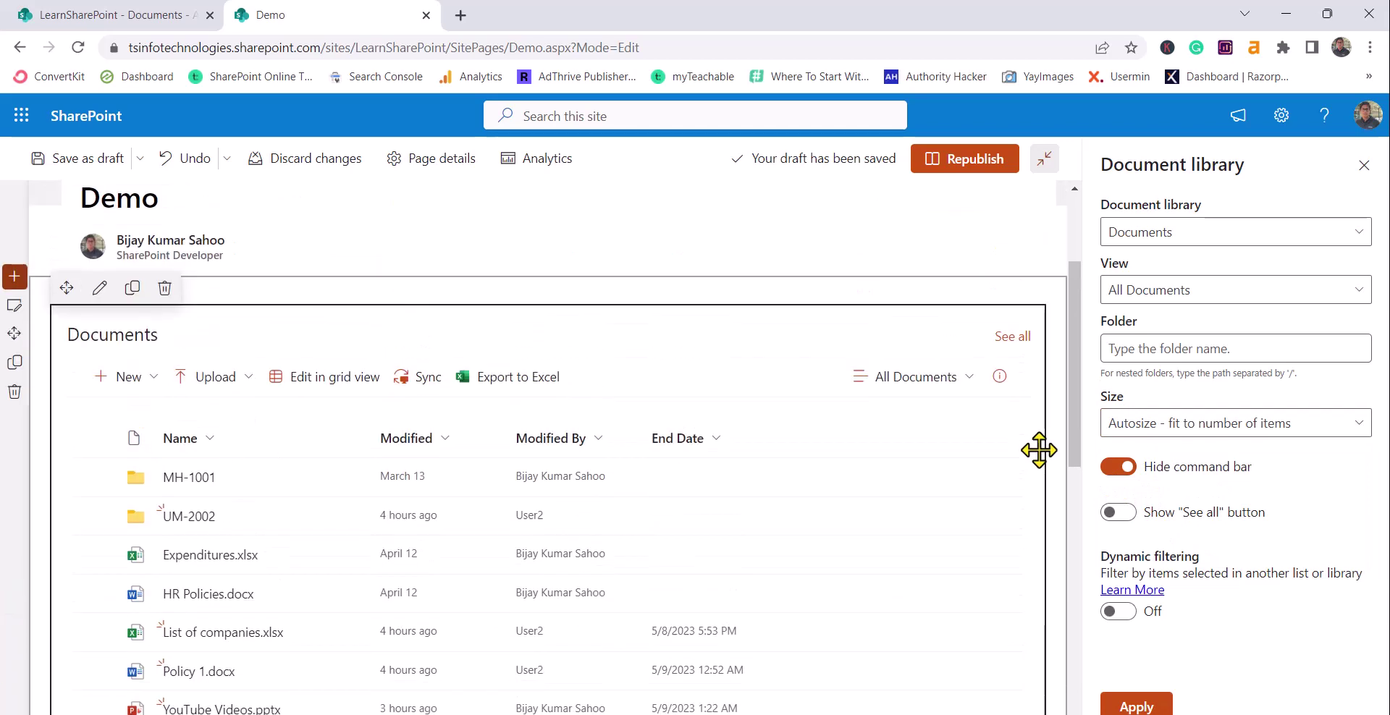
scroll(1040, 450, down, 1)
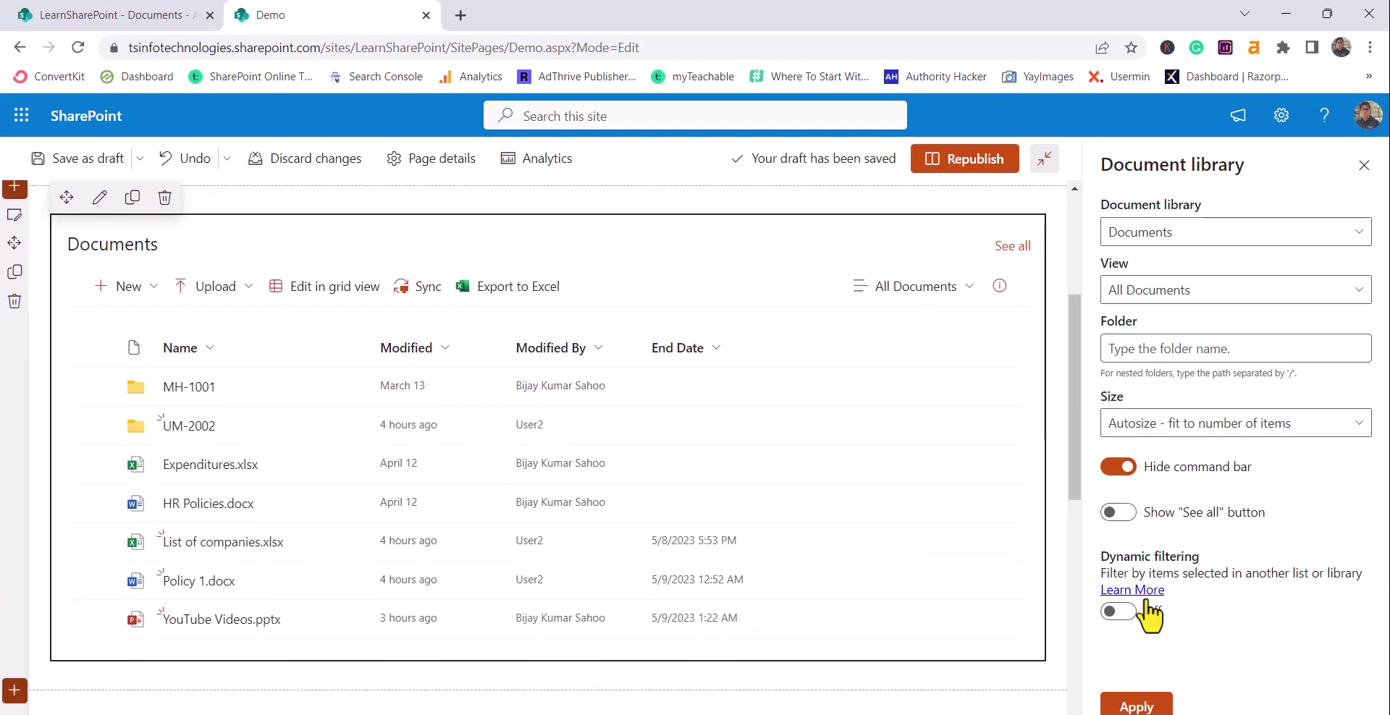
click(1140, 706)
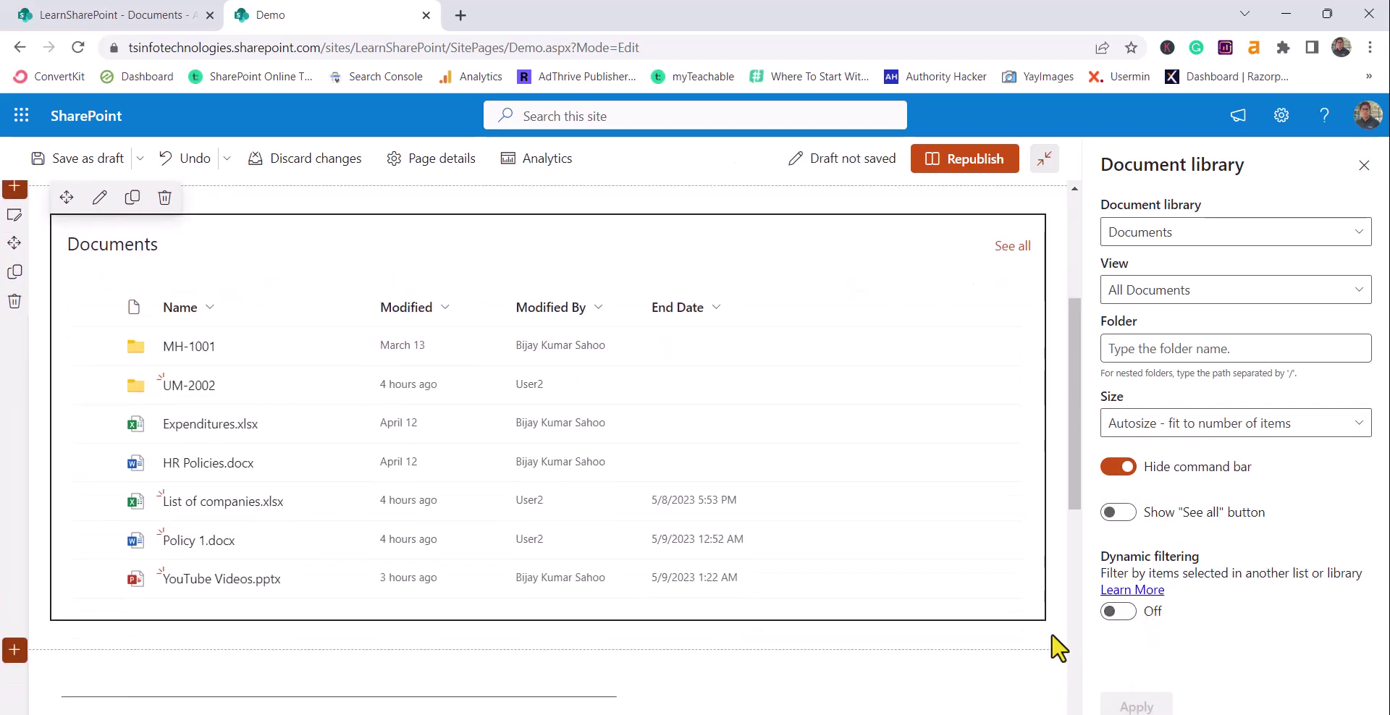
scroll(507, 359, up, 2)
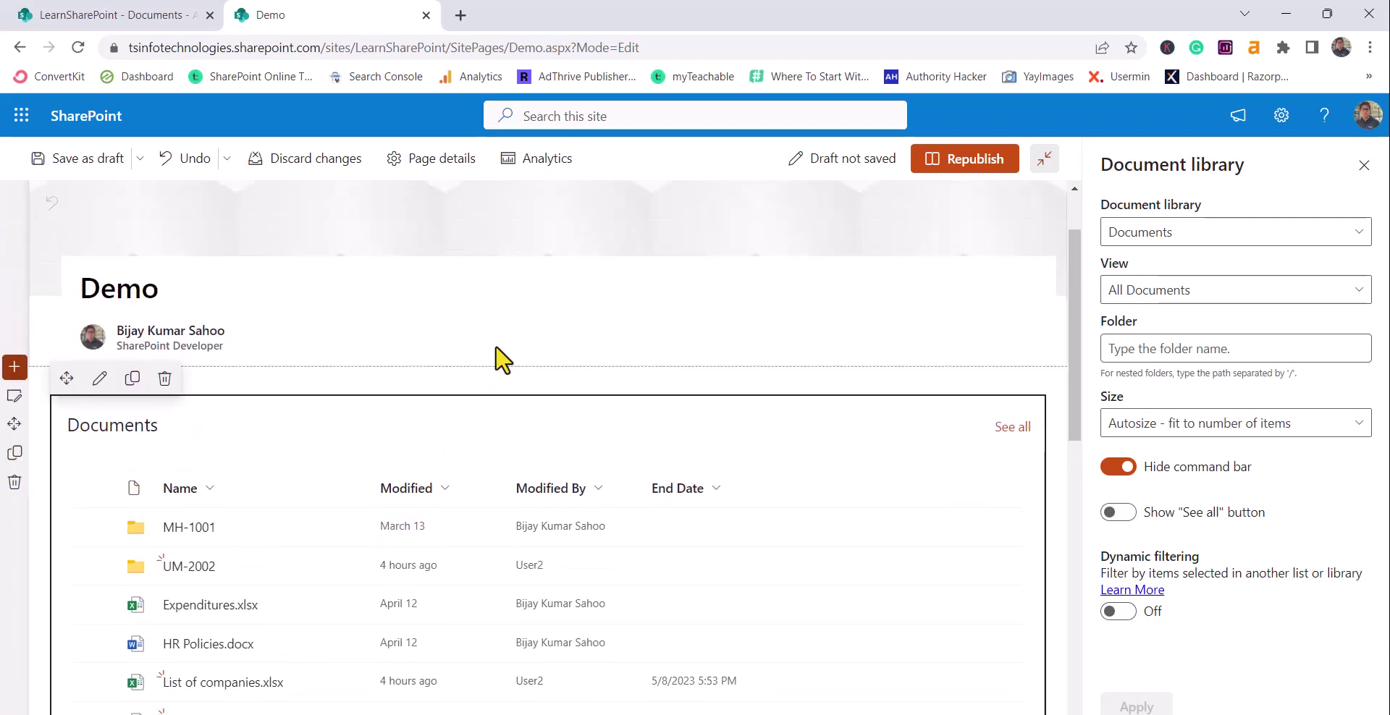
scroll(504, 360, down, 1)
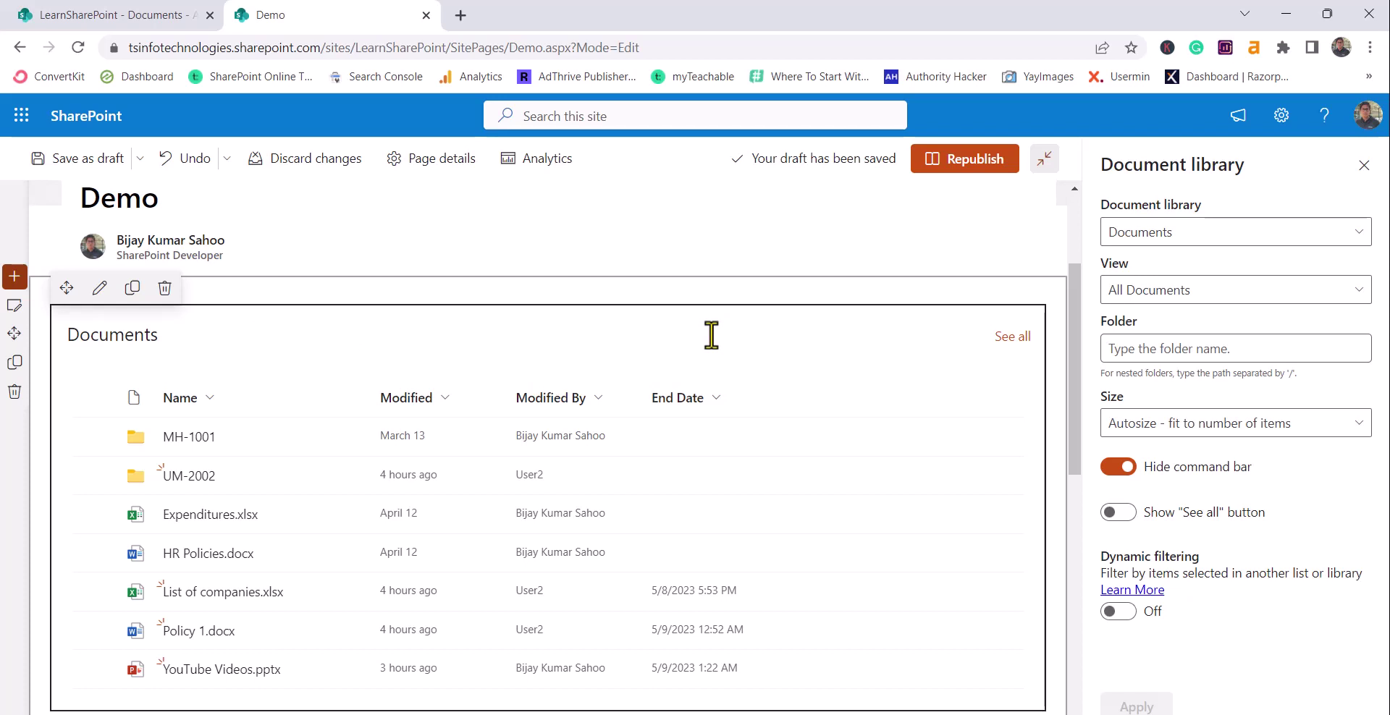
click(1119, 467)
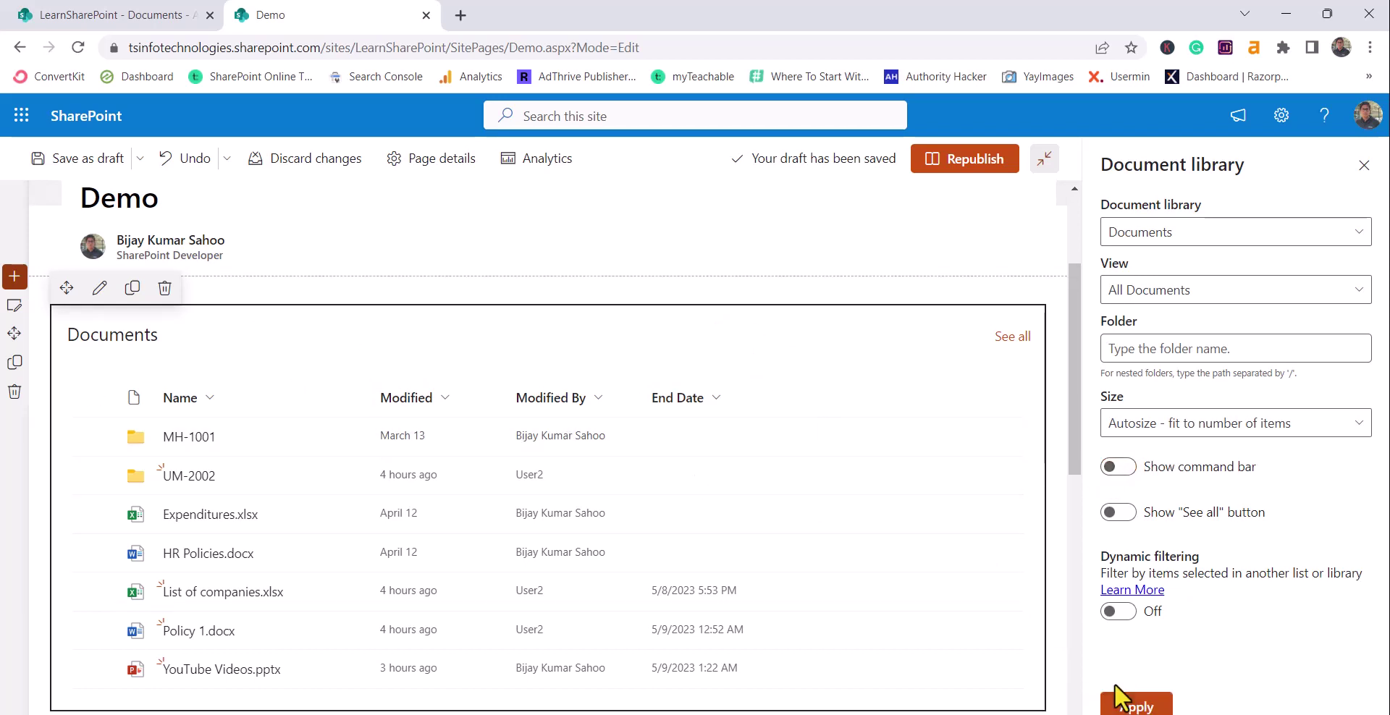
click(1138, 706)
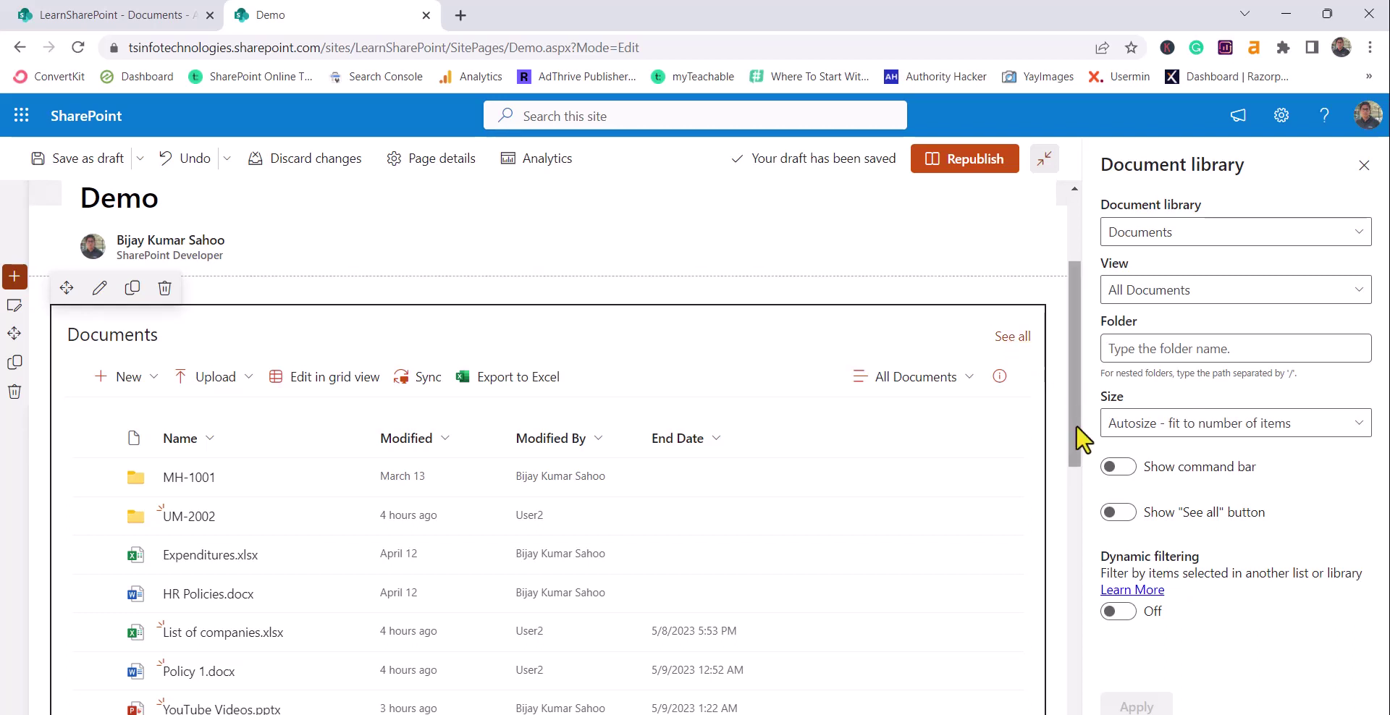
Try hiding the library's "See all" button, apply the change and switch the setting back.
click(1125, 515)
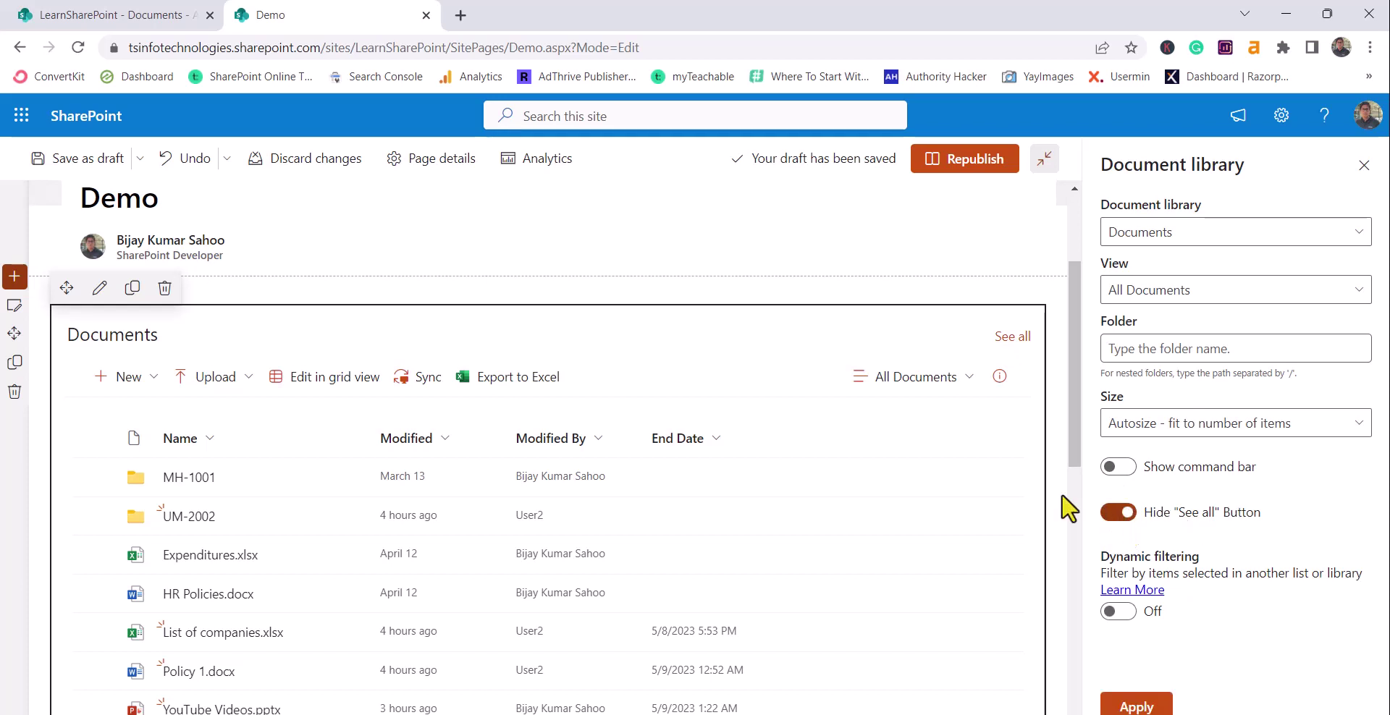
click(1147, 702)
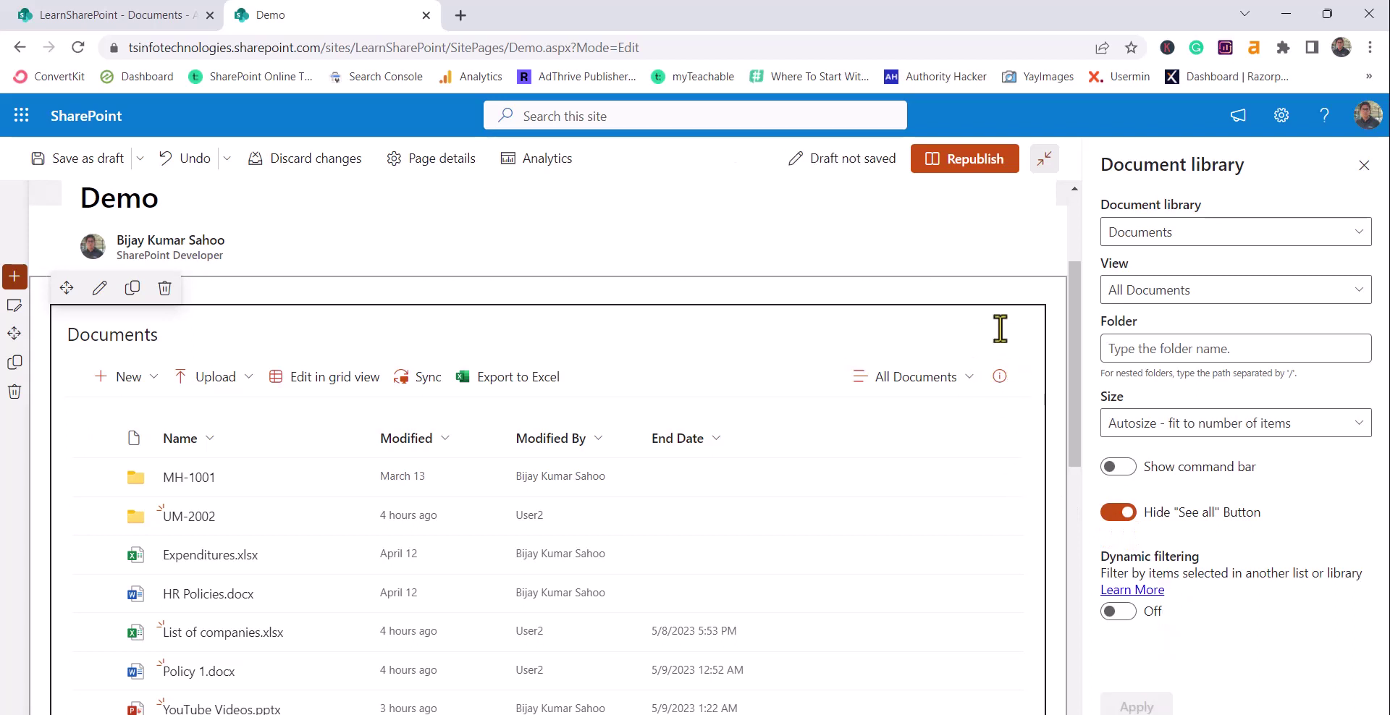
click(1115, 514)
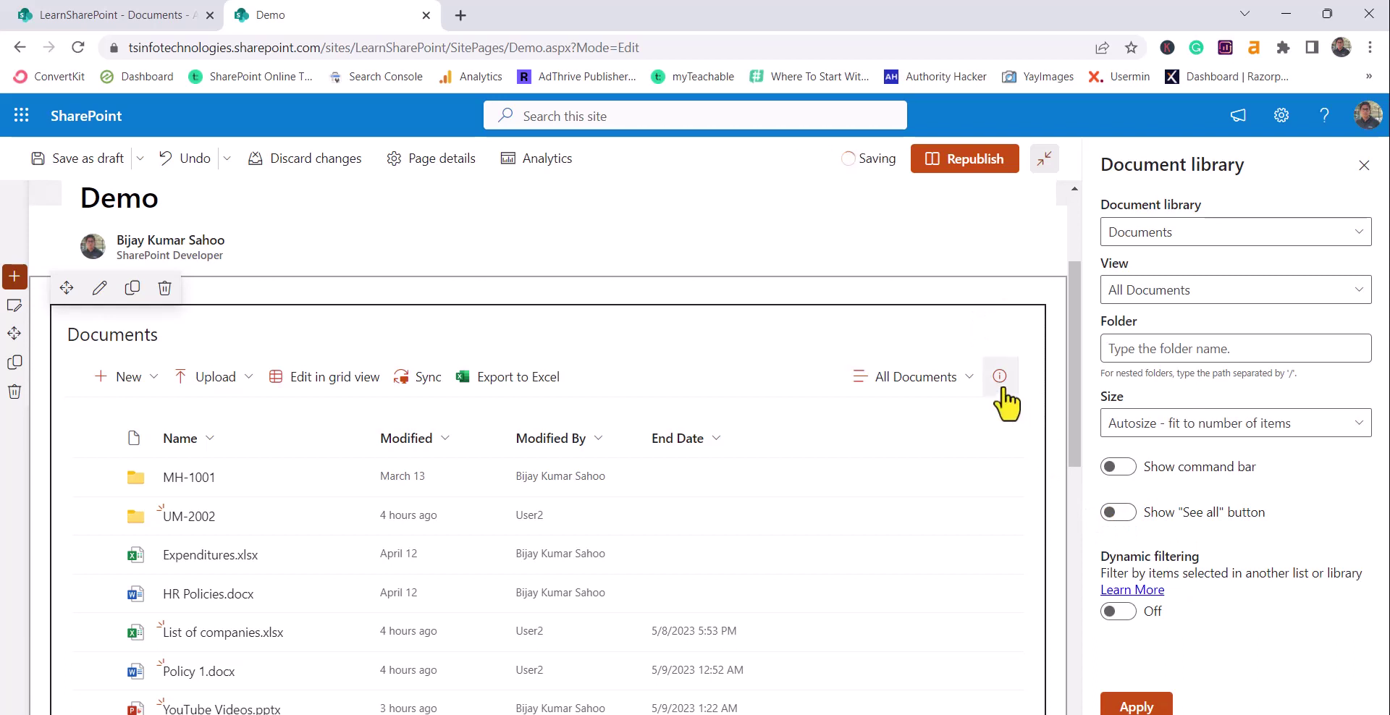
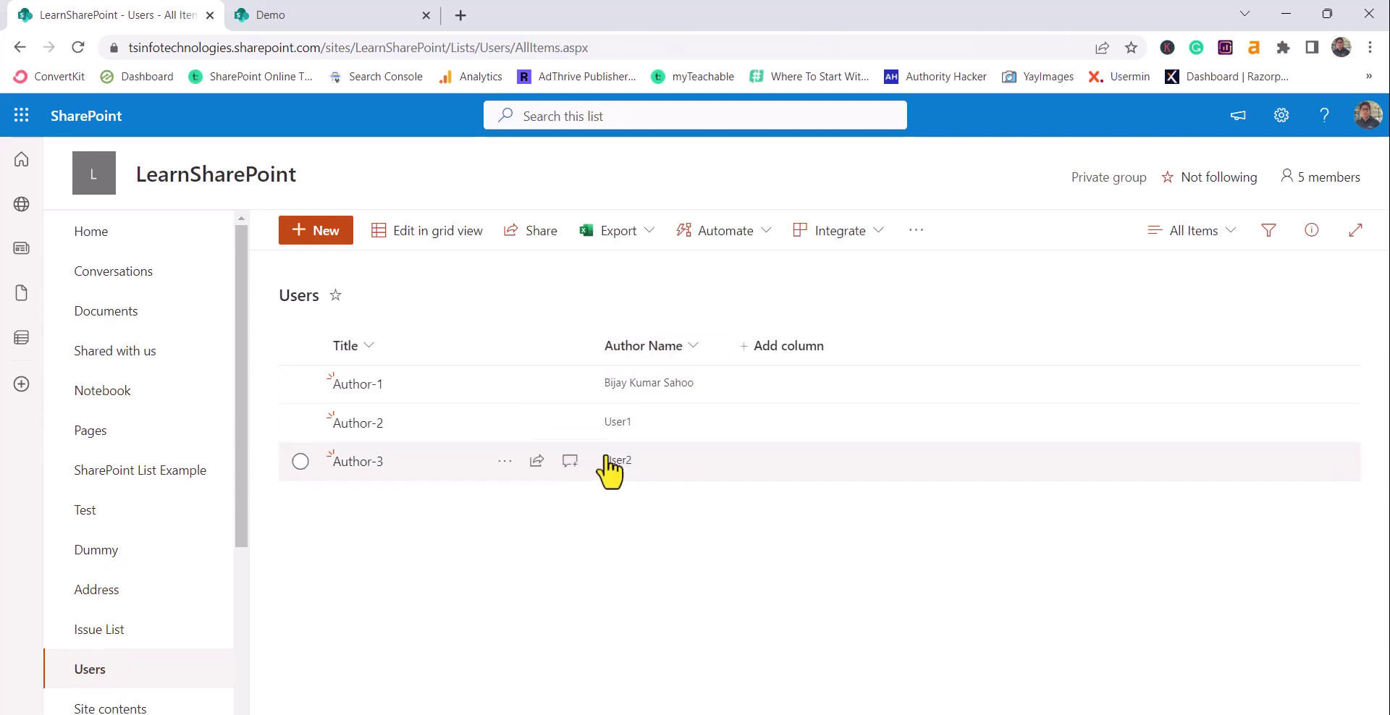
Add a List web part to the empty column of the Demo page and select the Users list.
click(309, 22)
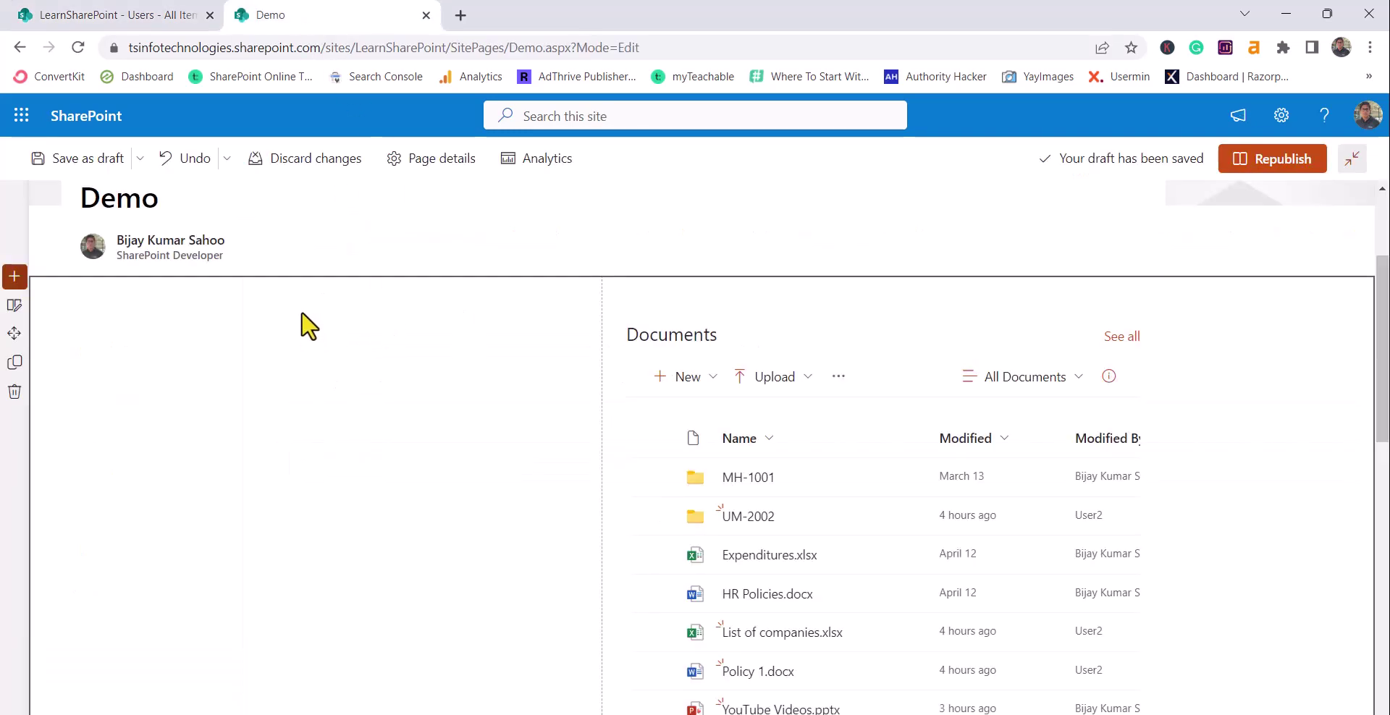
click(323, 291)
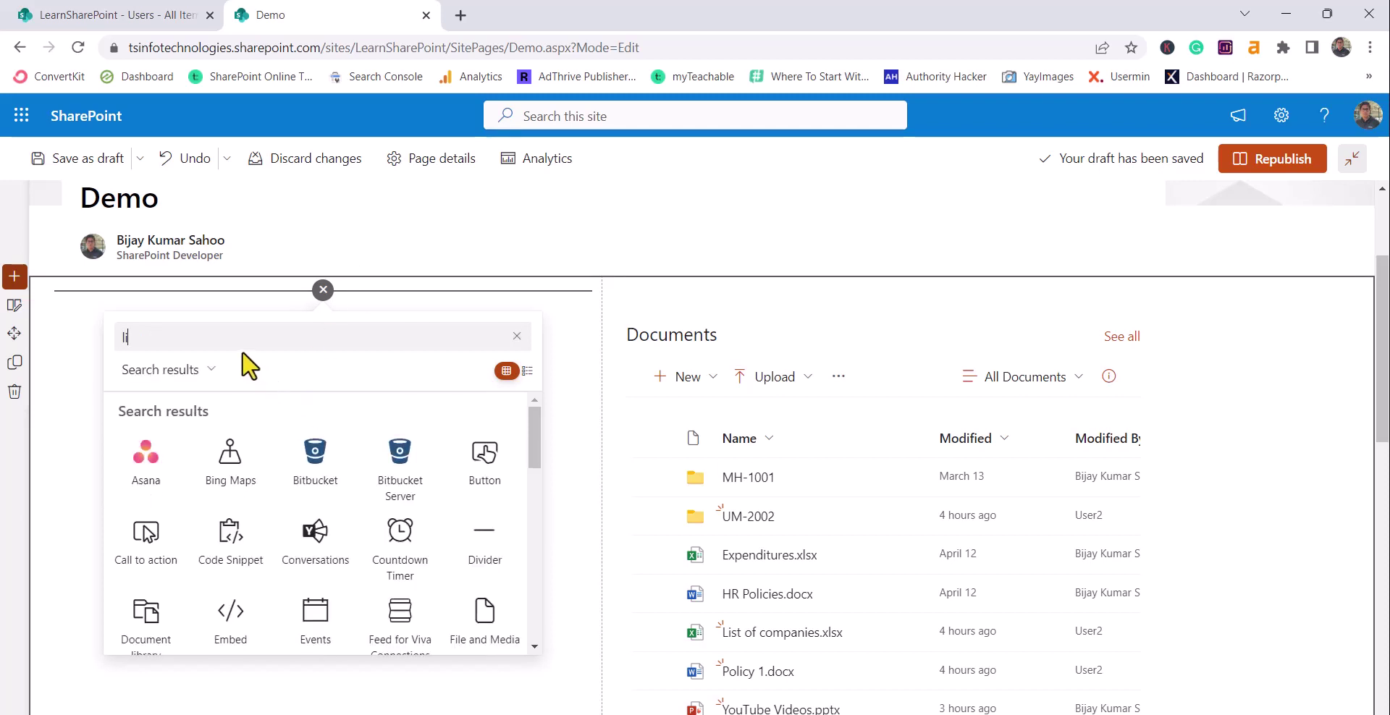
text(ist)
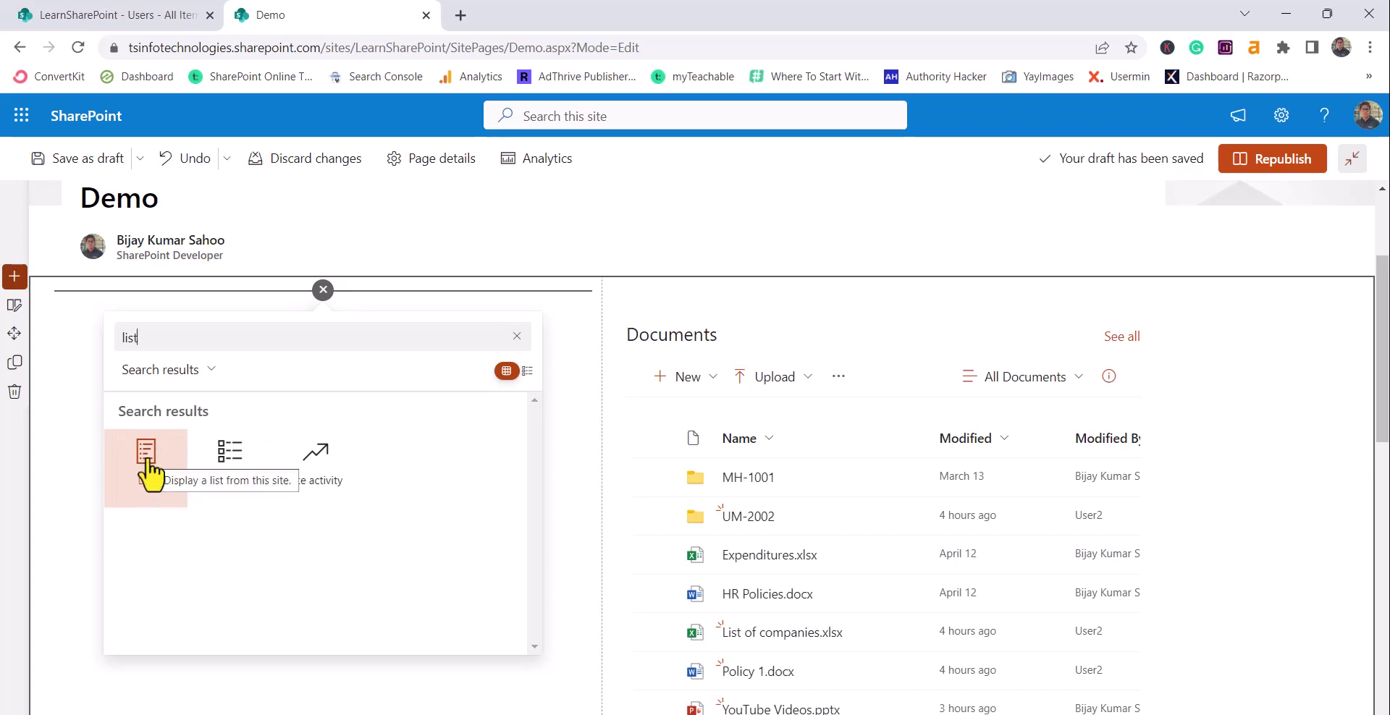
click(146, 464)
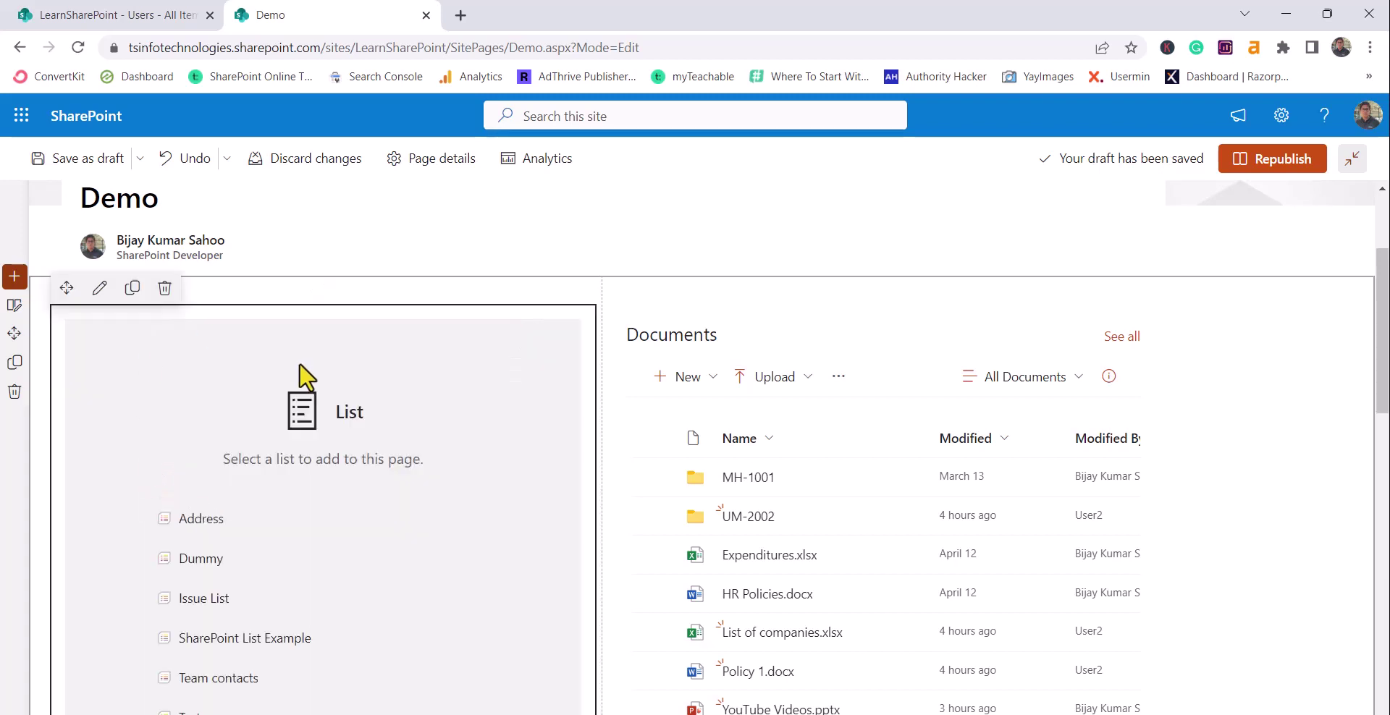
scroll(303, 407, down, 4)
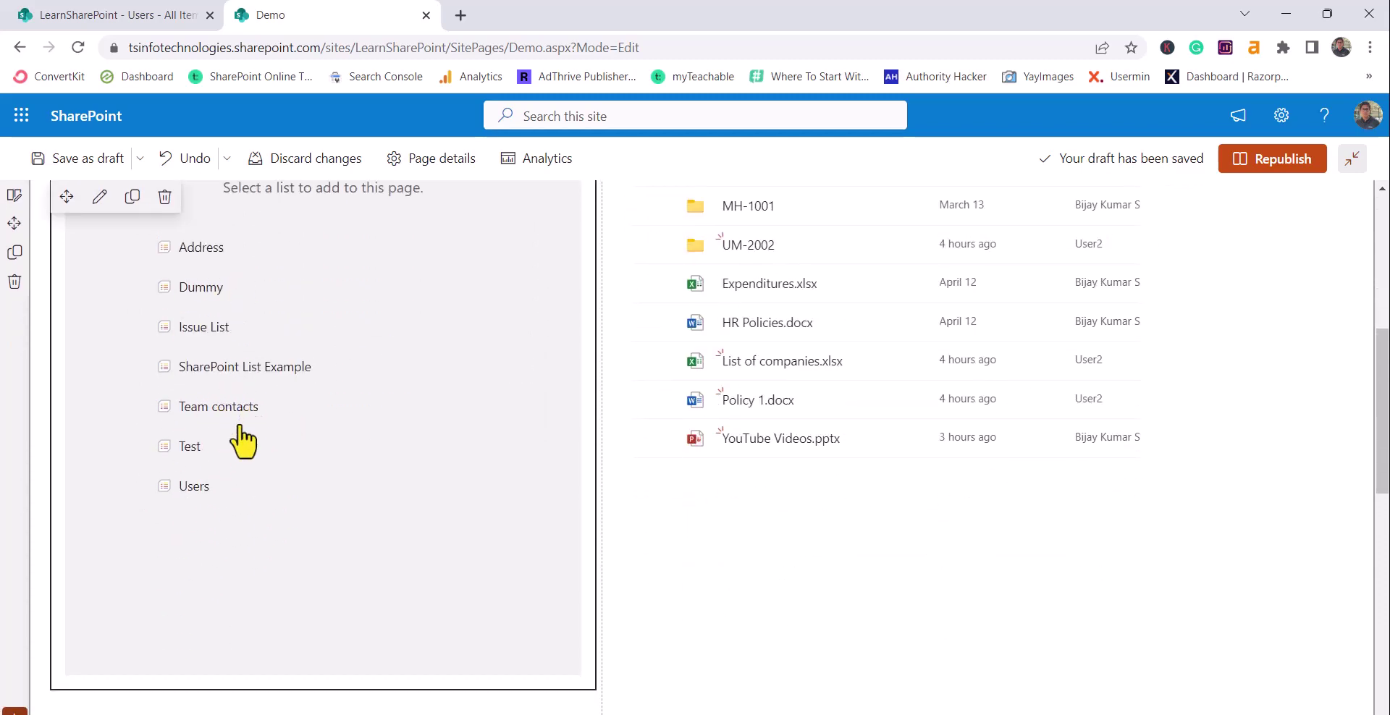
click(194, 486)
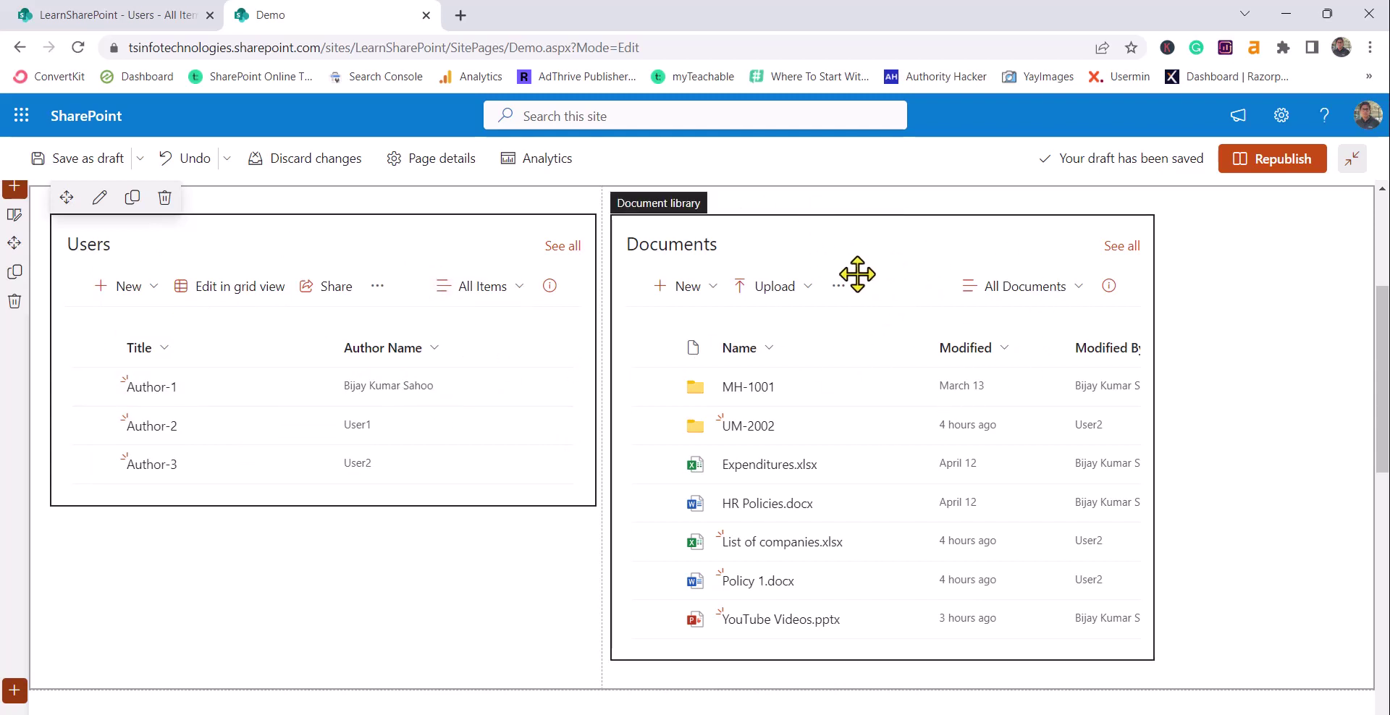
Open the Documents web part's properties, turn on dynamic filtering, and examine its filter fields and the library's columns.
scroll(884, 392, up, 2)
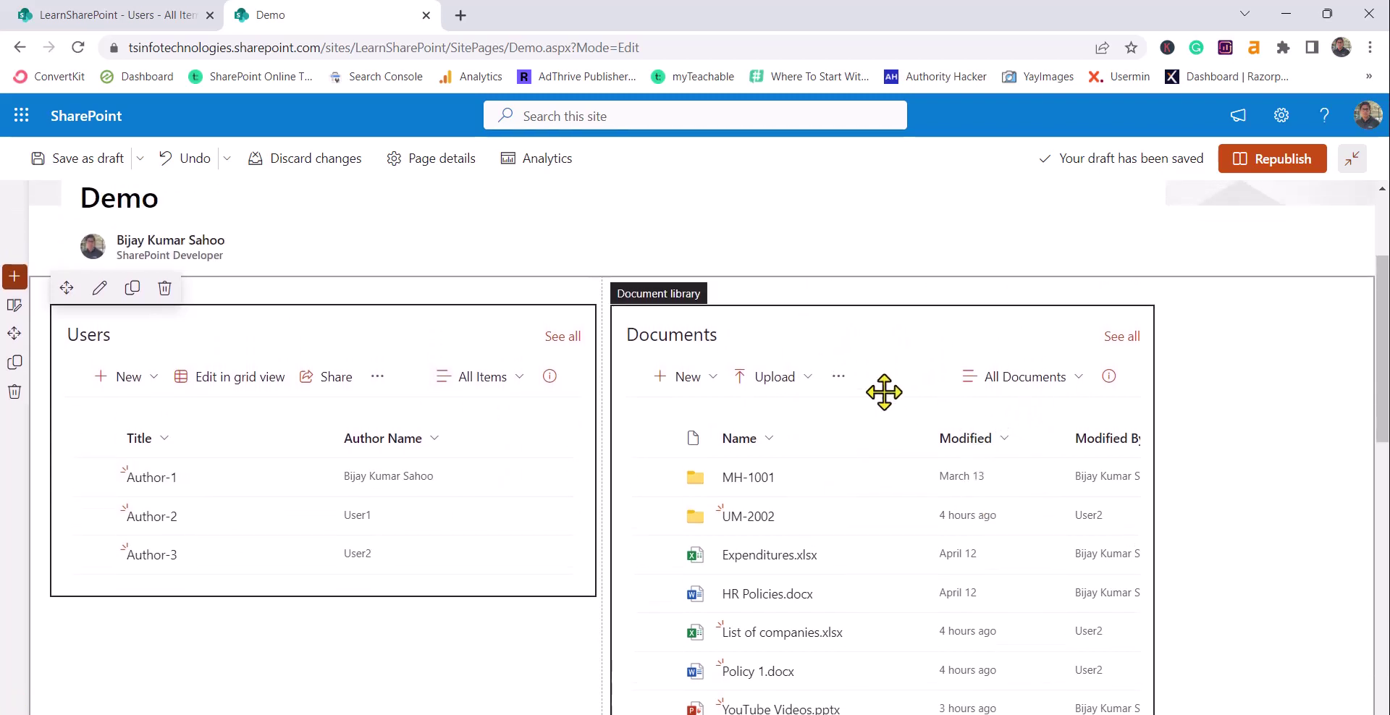
click(722, 338)
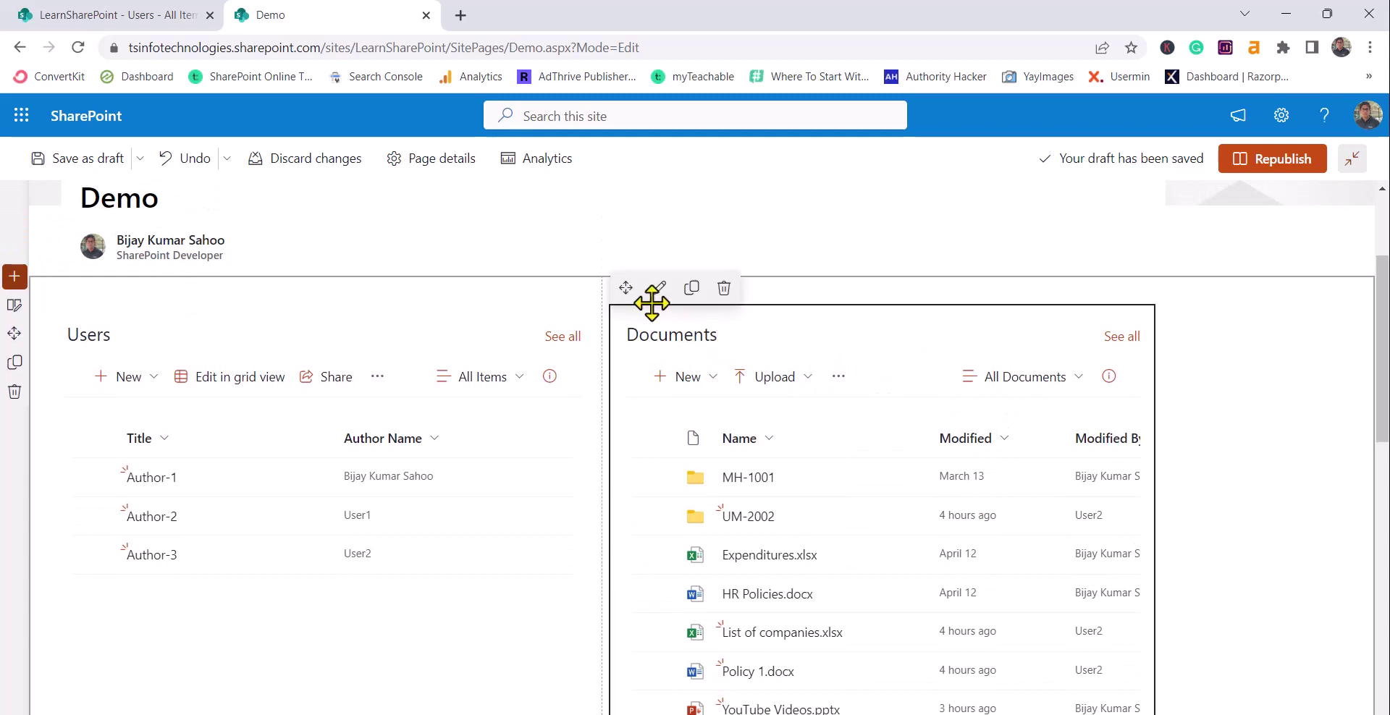
click(657, 288)
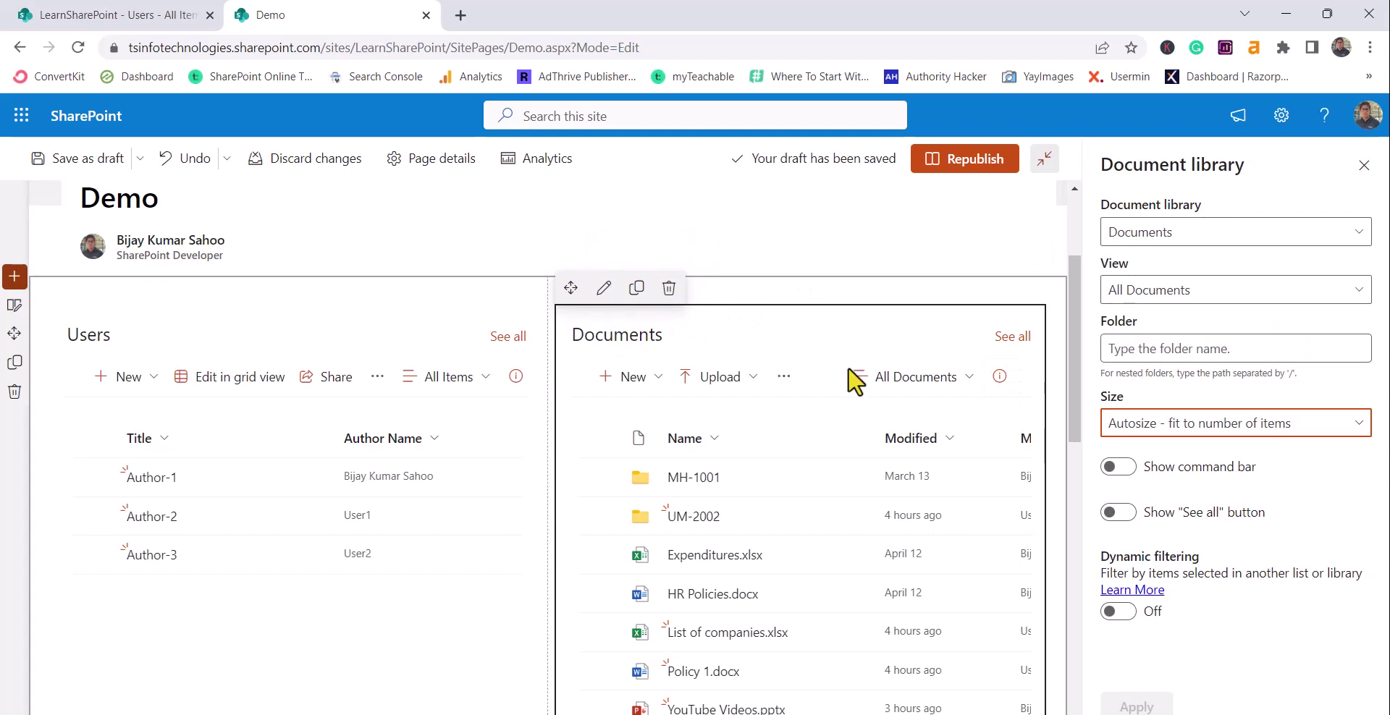
click(1125, 612)
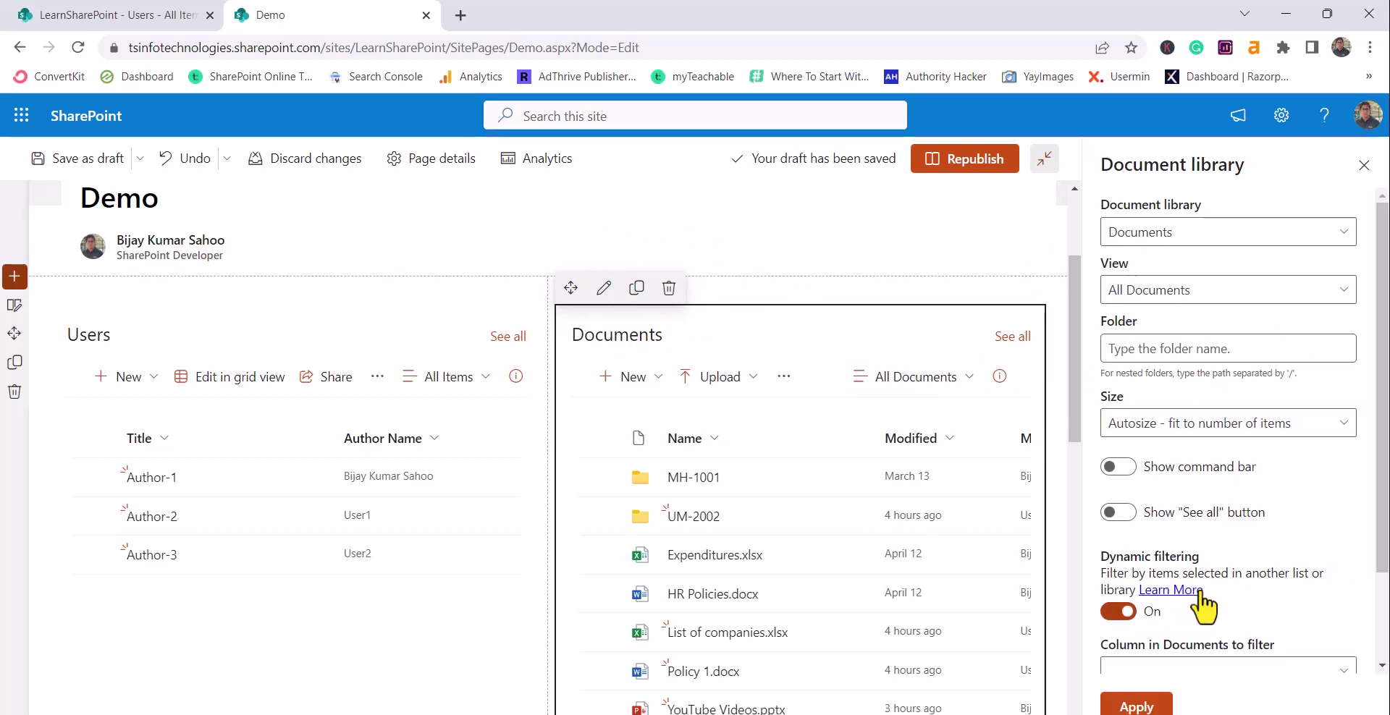
scroll(1202, 594, down, 2)
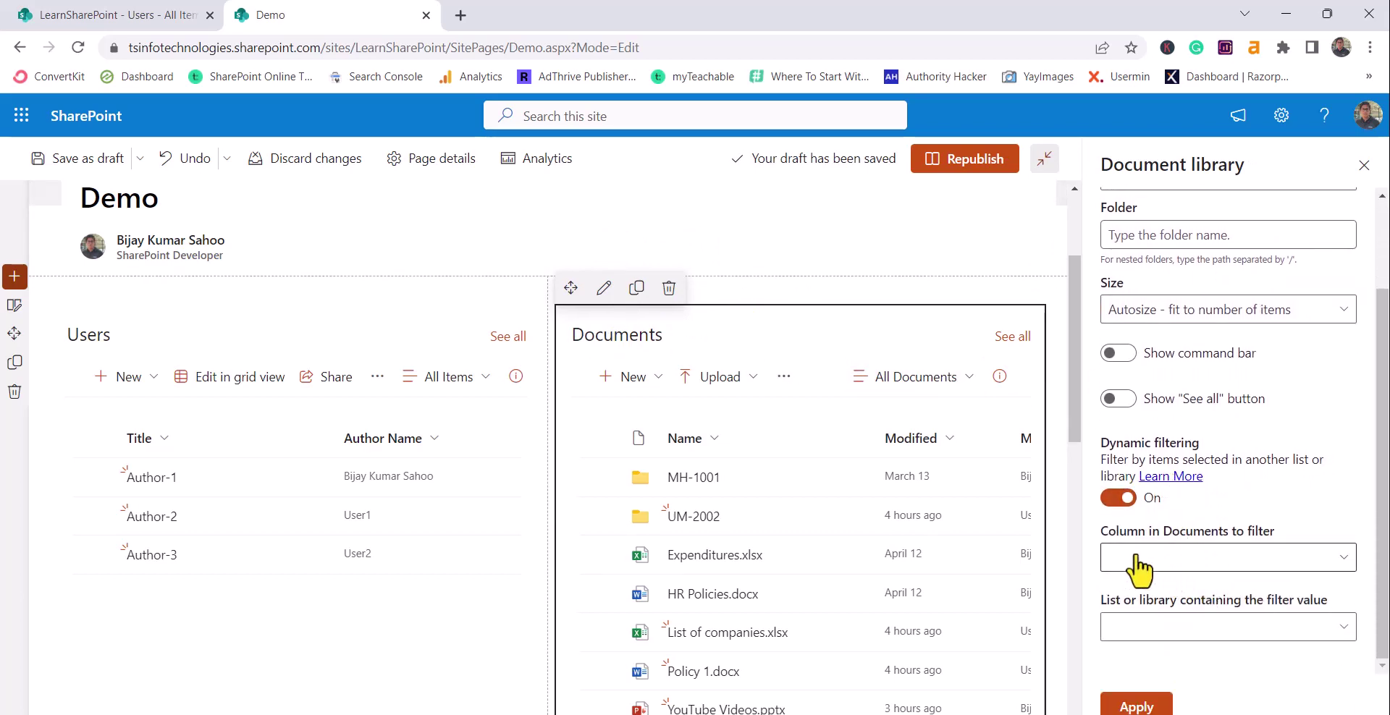
scroll(1159, 617, down, 2)
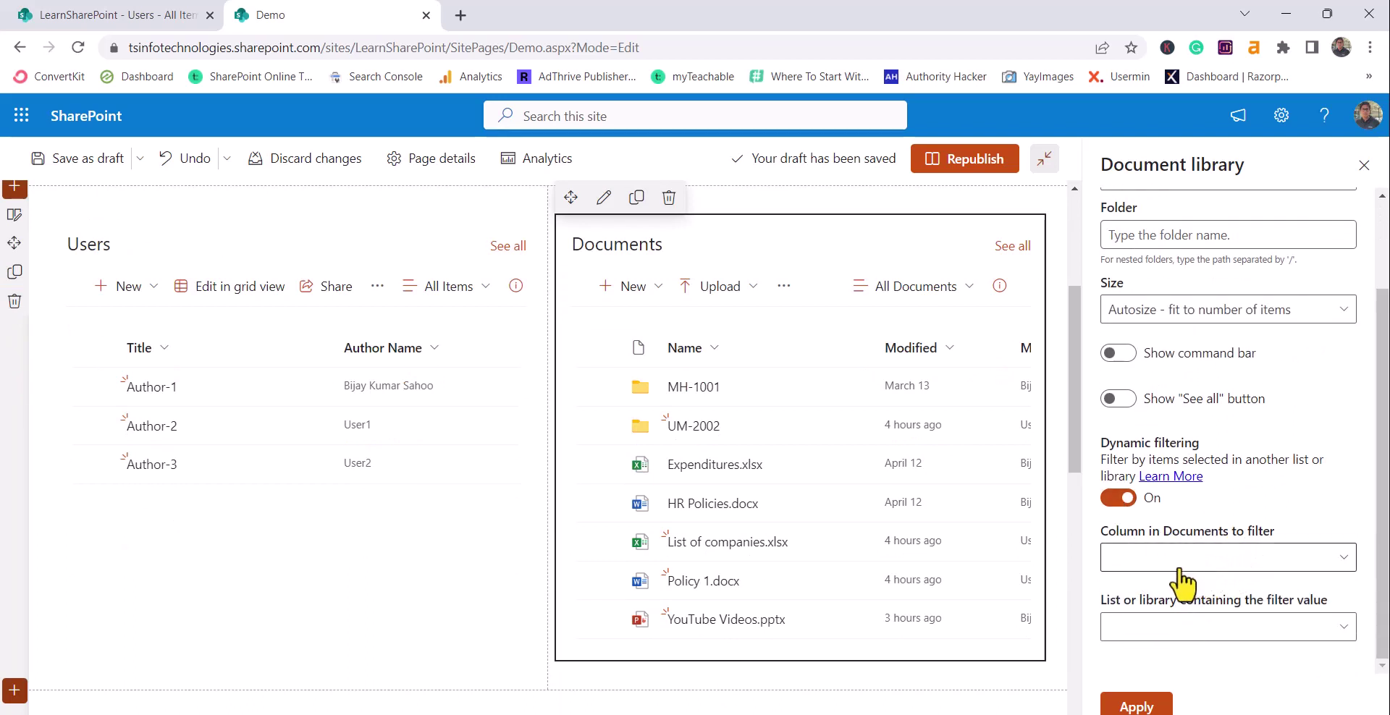
drag(853, 653, 938, 673)
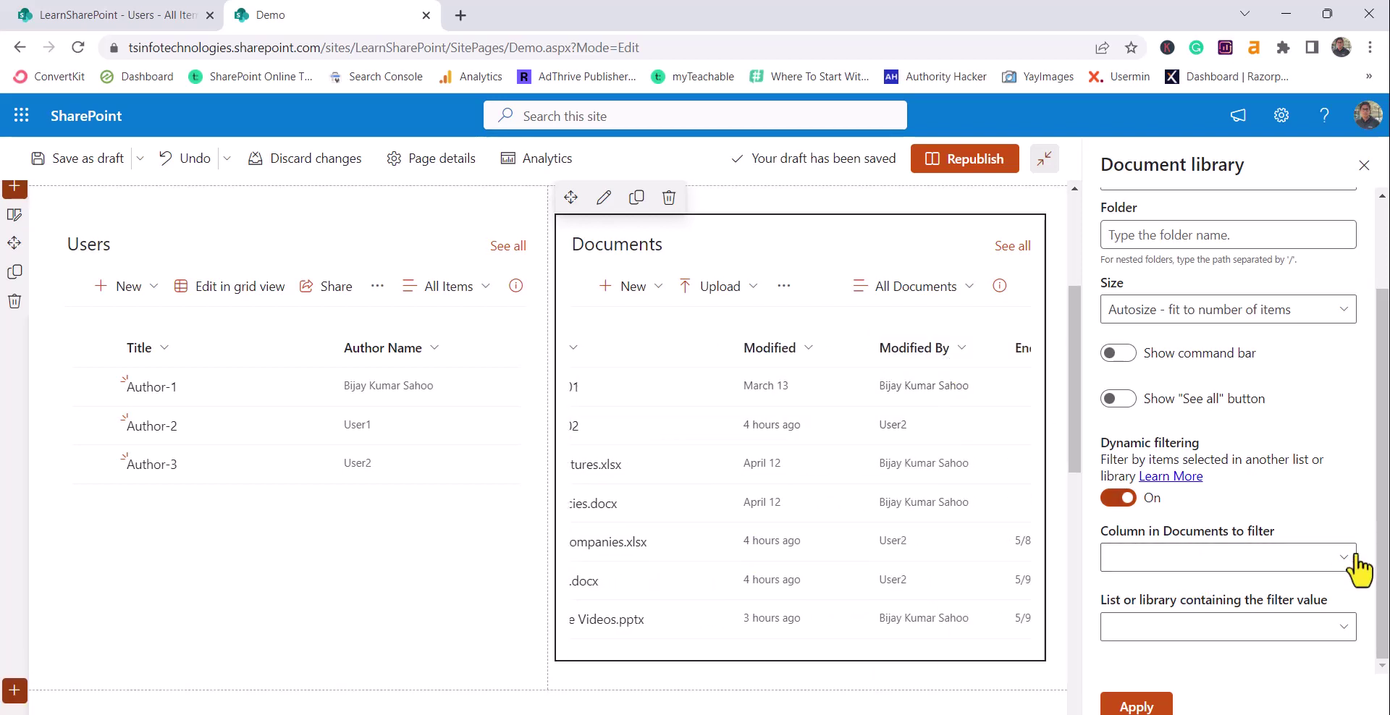
Set the Documents web part to filter on its Modified By column, with the Users list supplying the filter value.
click(1257, 558)
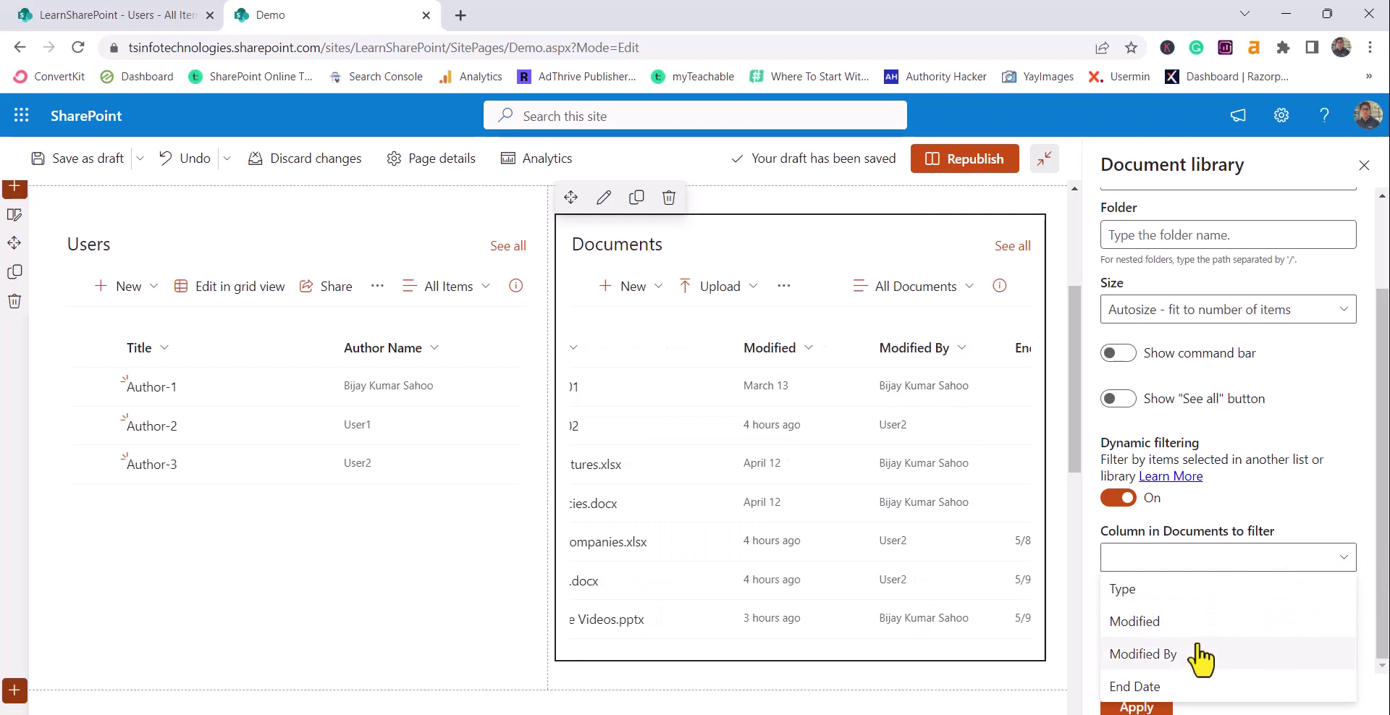
click(1127, 655)
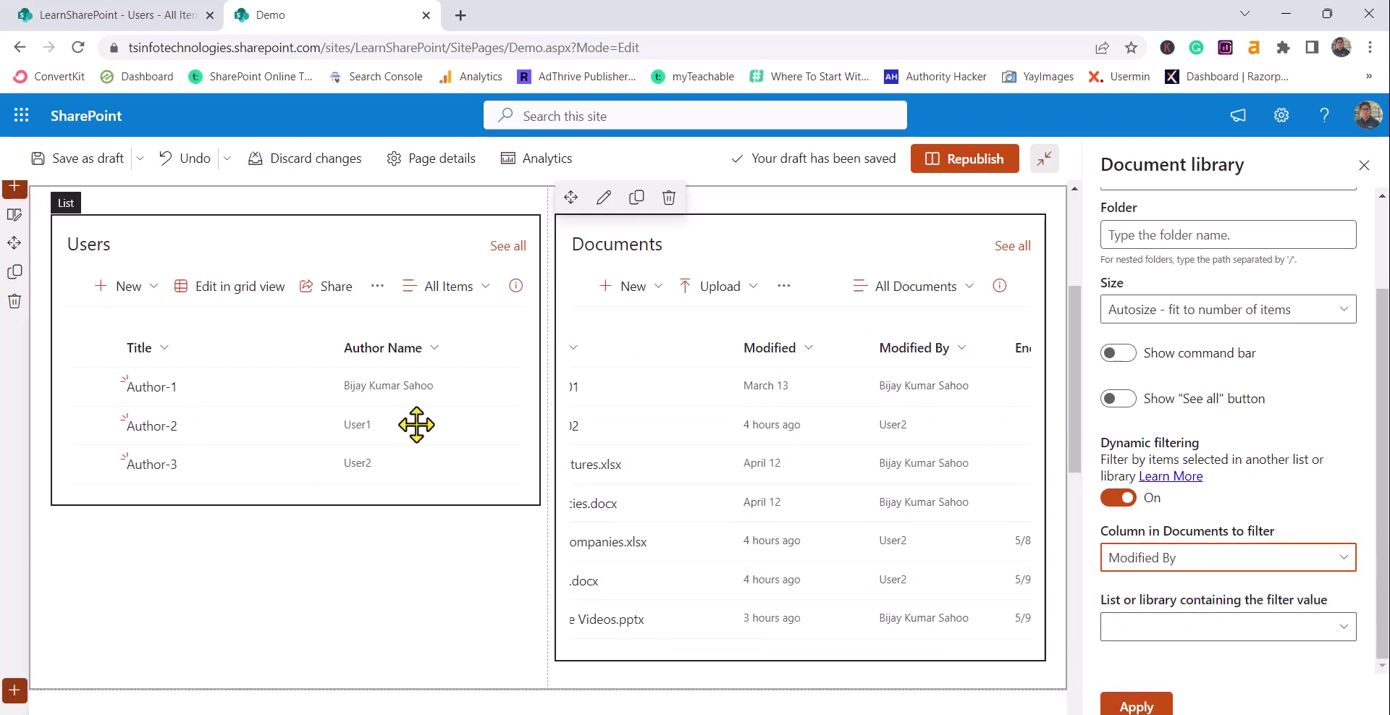
click(1158, 632)
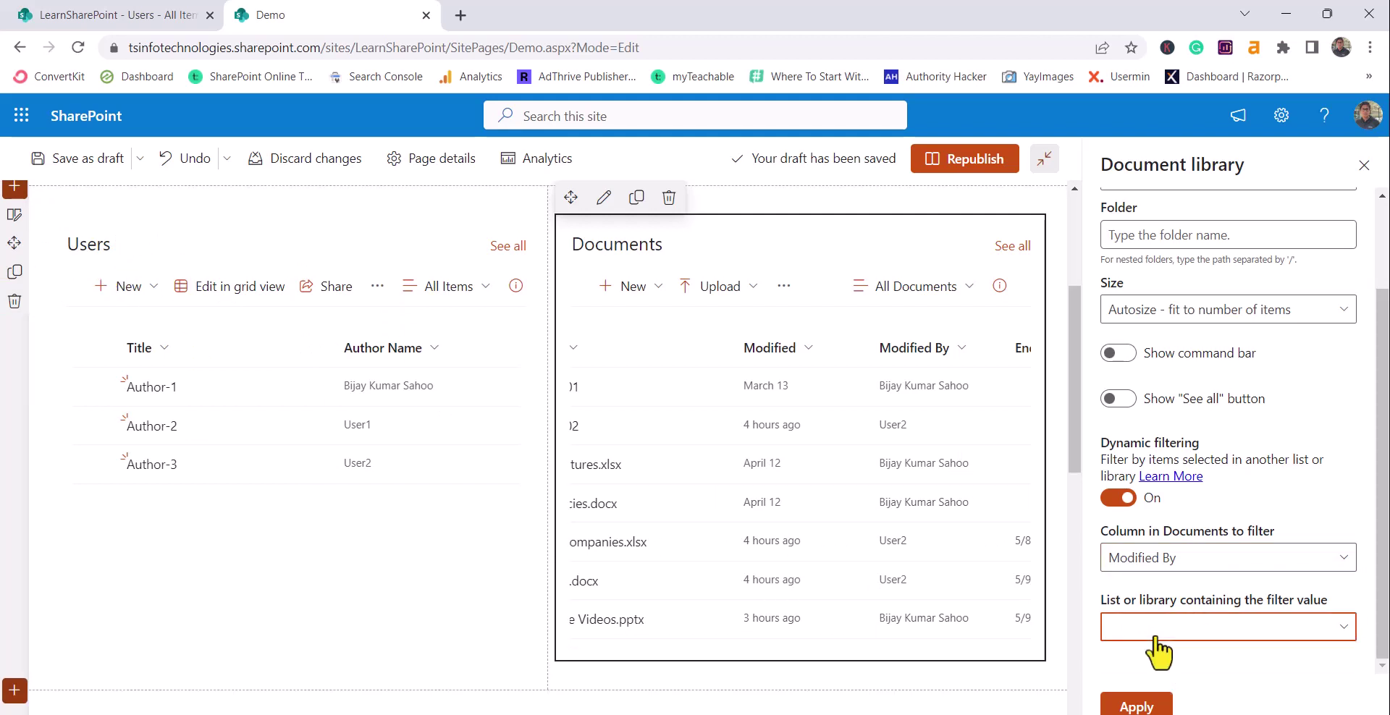
click(1145, 656)
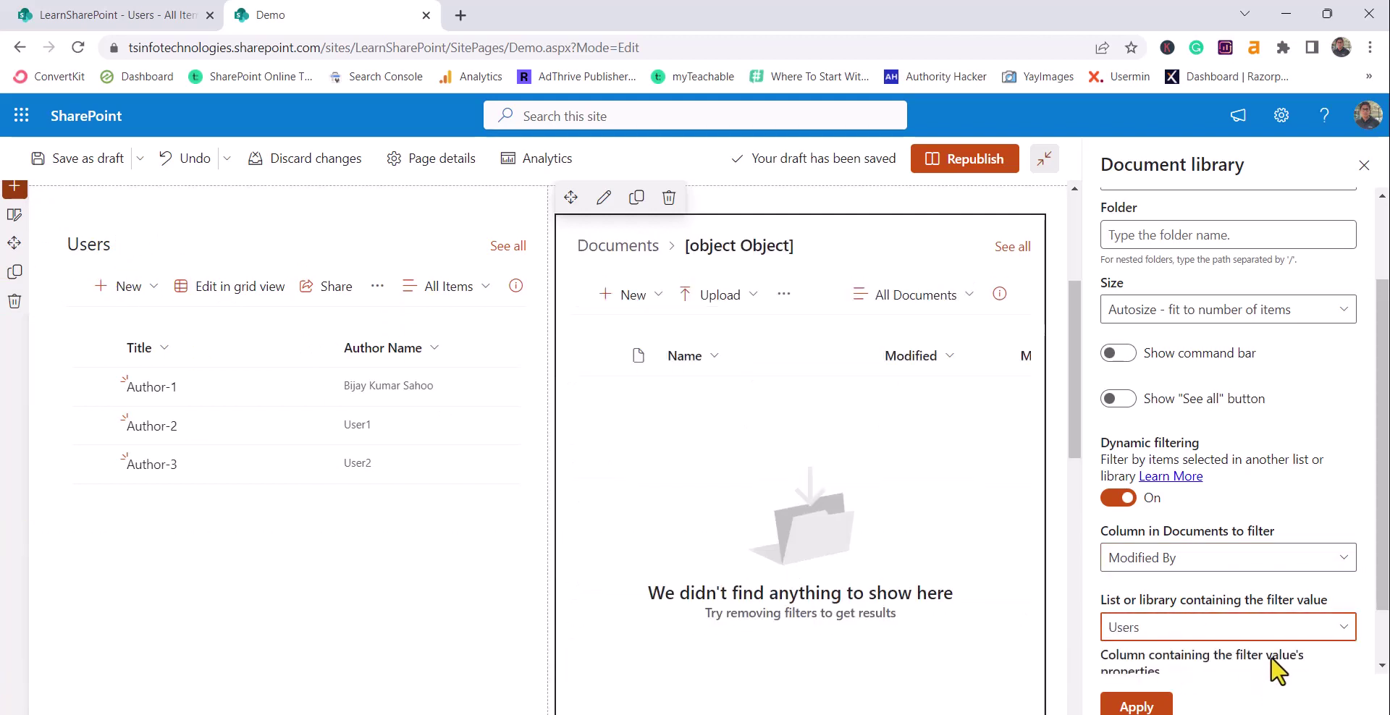
scroll(1275, 670, down, 1)
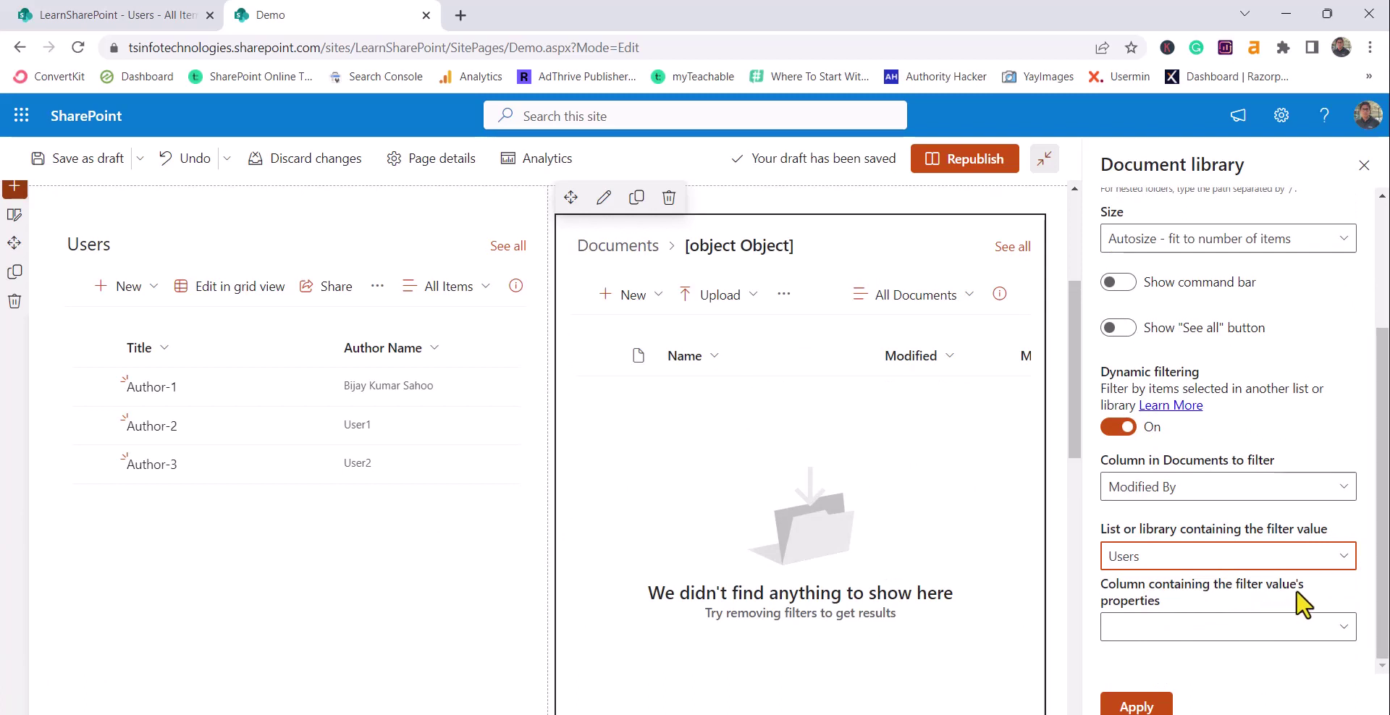
Take the filter value from the Author Name column's Title property, apply the filter settings and republish the Demo page.
click(1205, 630)
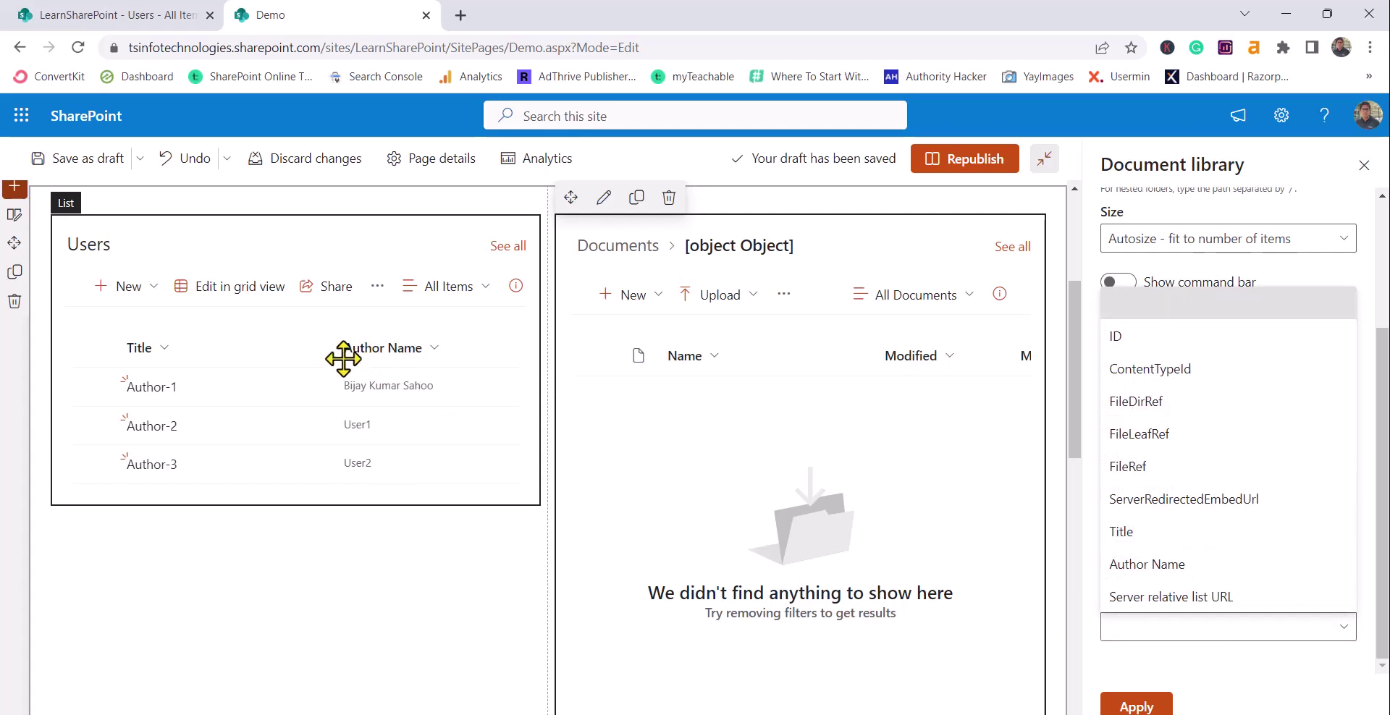
click(1153, 561)
scroll(1231, 622, down, 1)
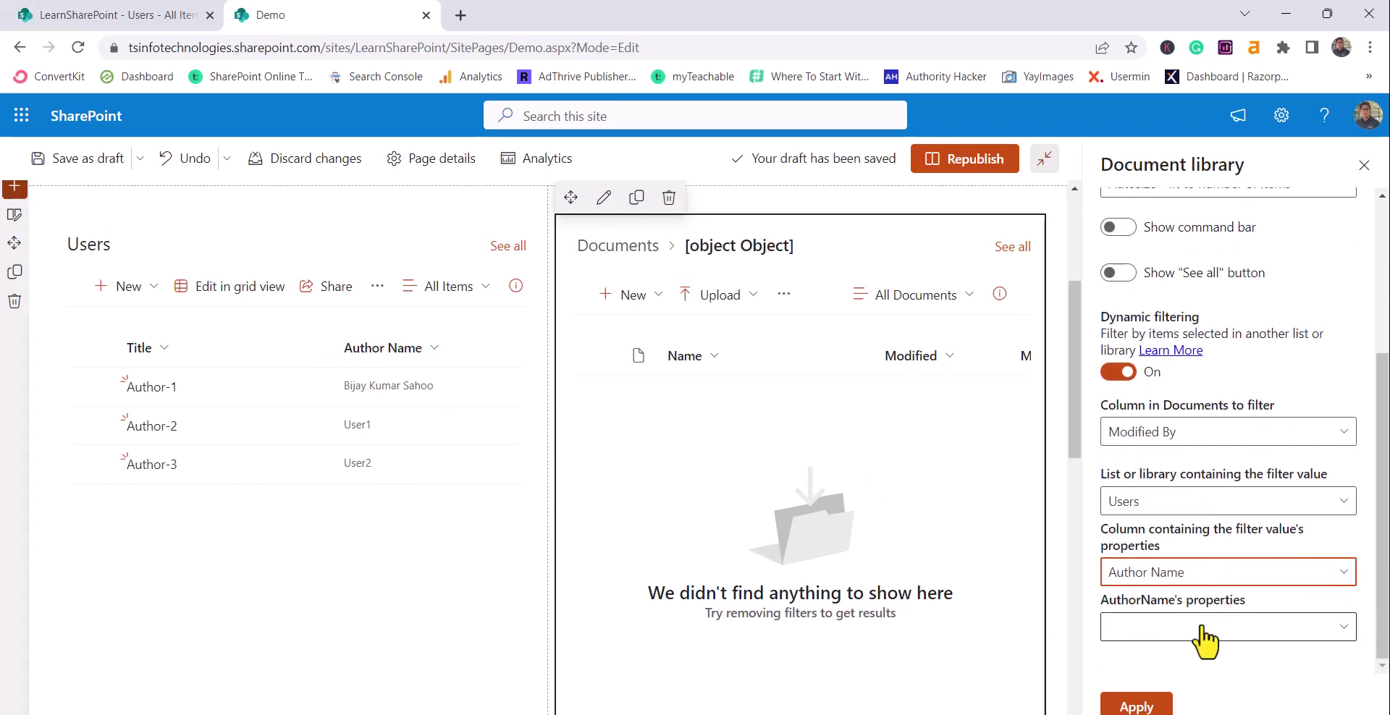
click(1201, 627)
click(1161, 657)
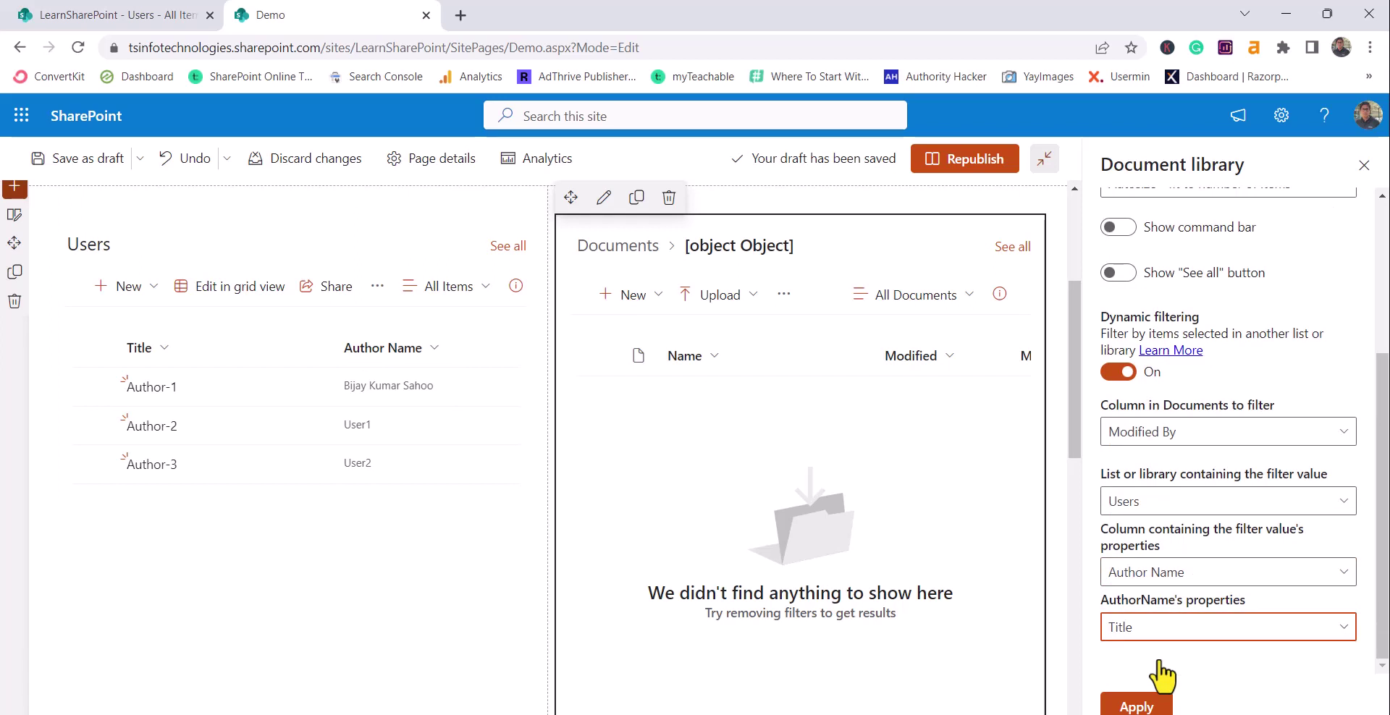
click(1144, 708)
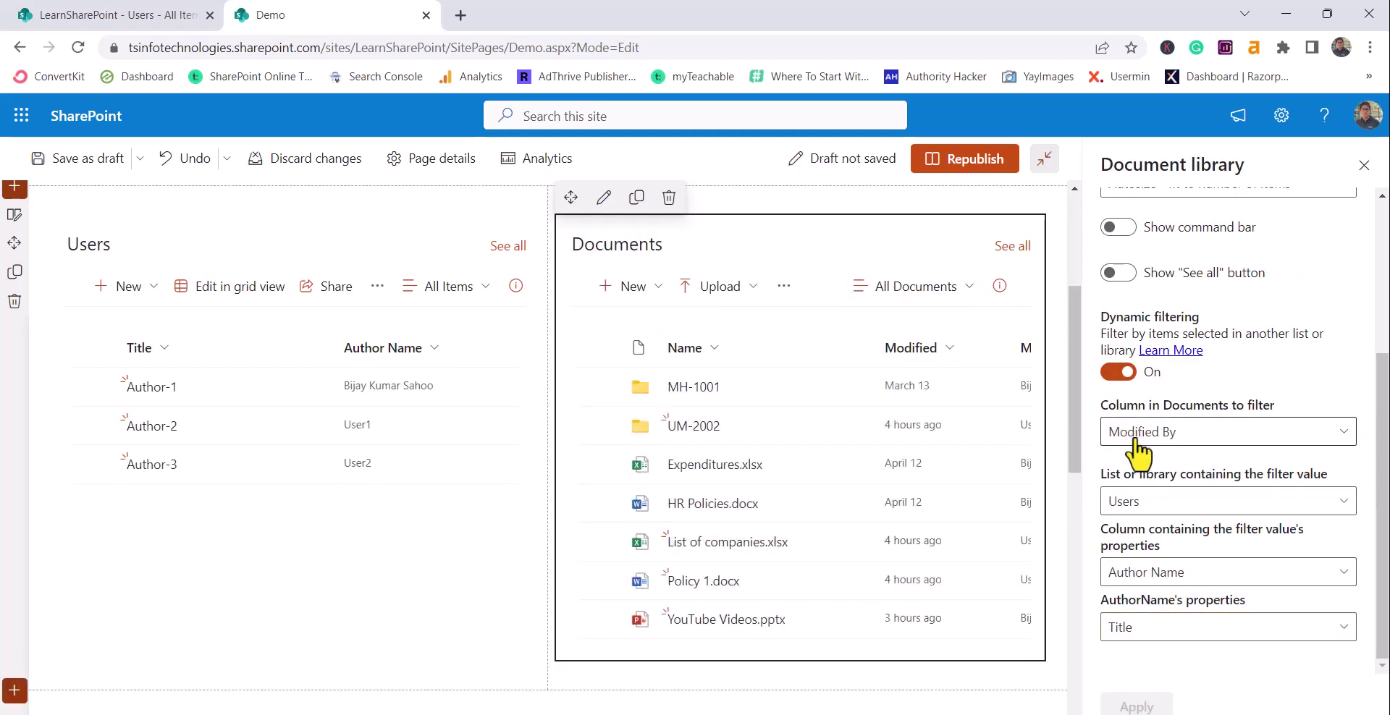
click(1364, 166)
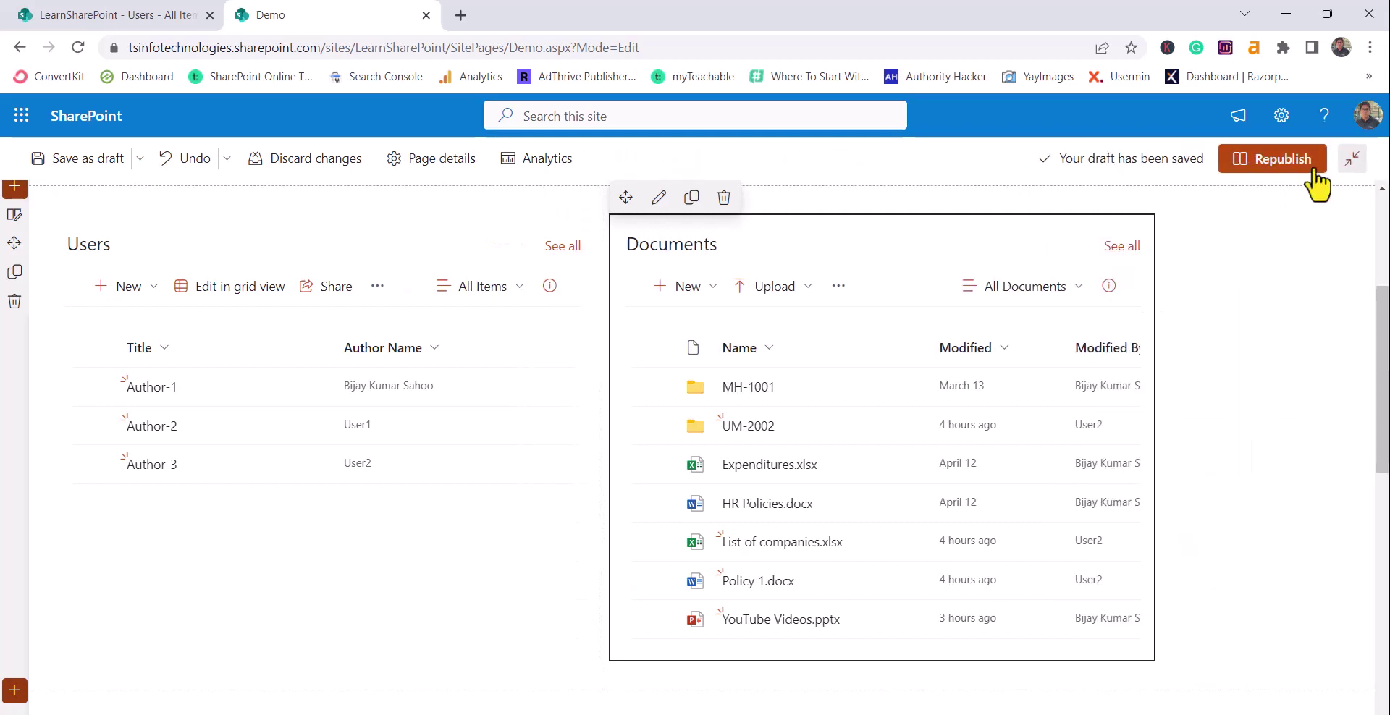
click(1293, 173)
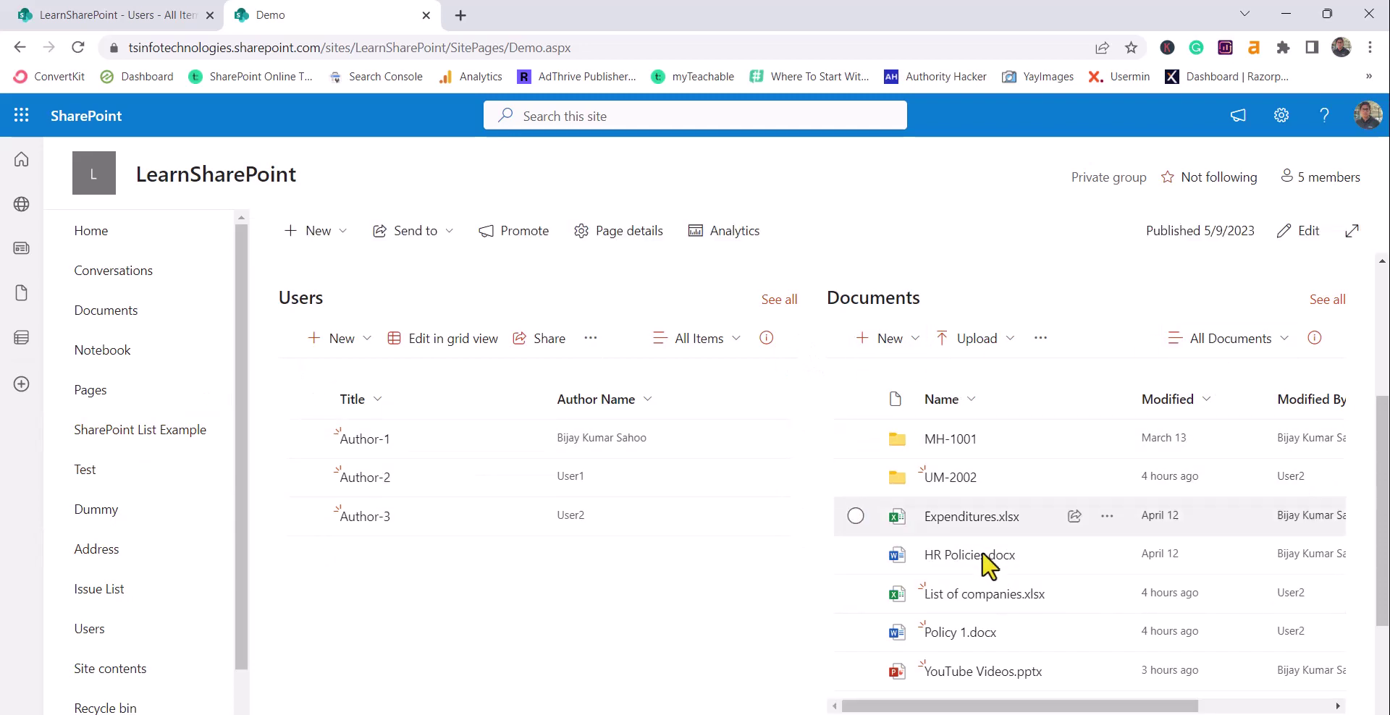
Test the dynamic filter on the published page by selecting Author-3, Author-2 and Author-1 in the Users list one at a time.
click(307, 516)
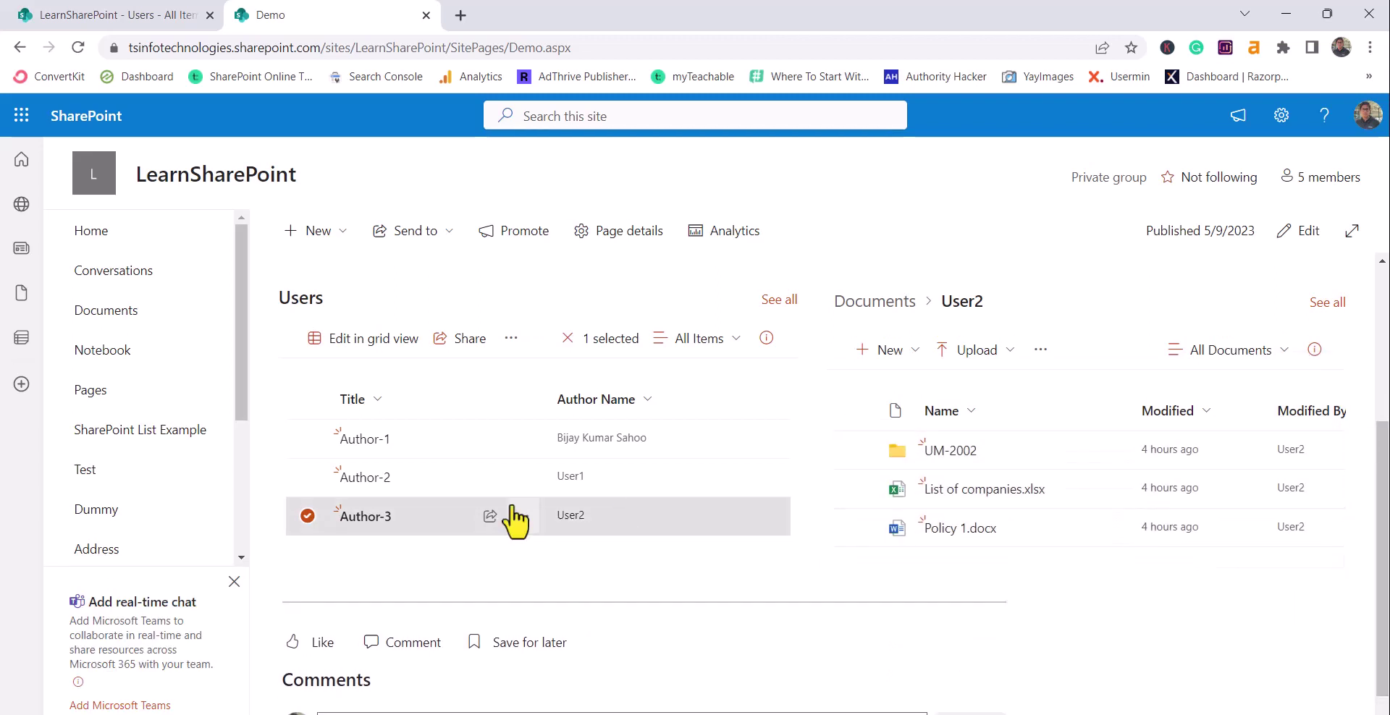
click(308, 515)
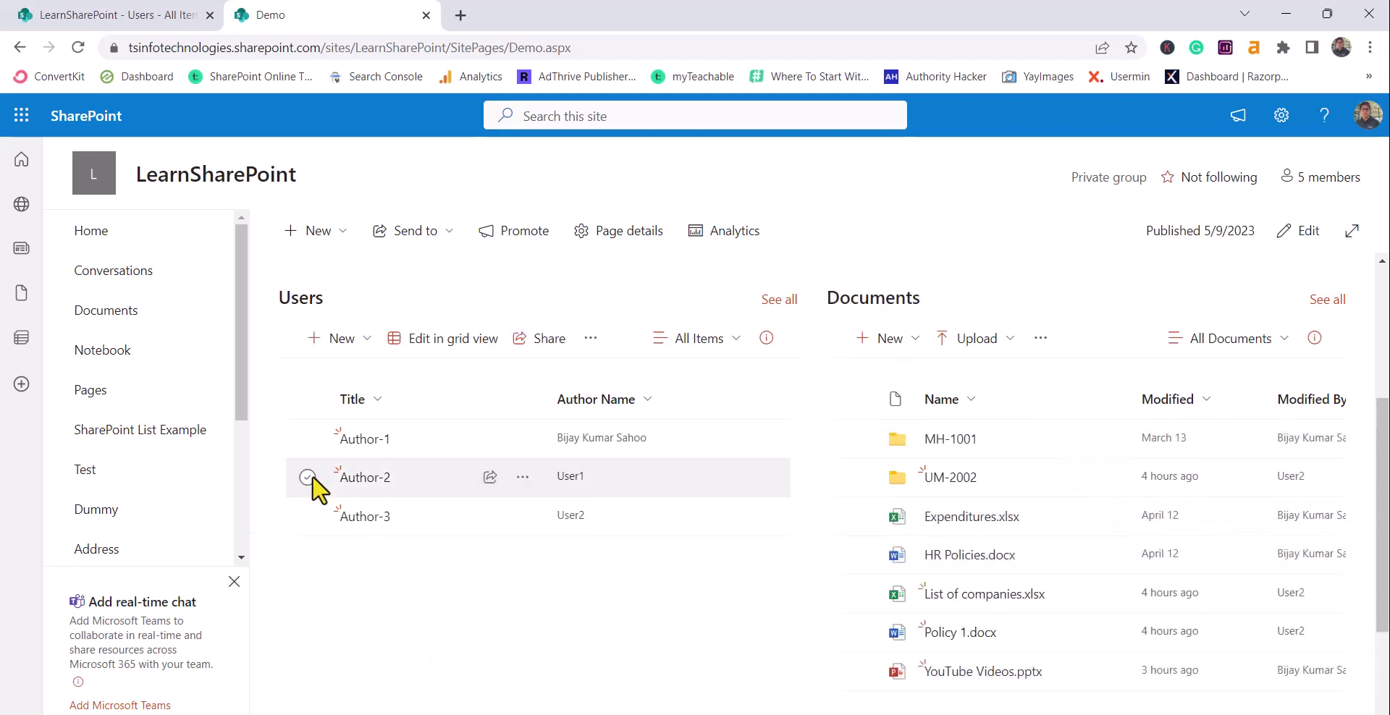
click(309, 477)
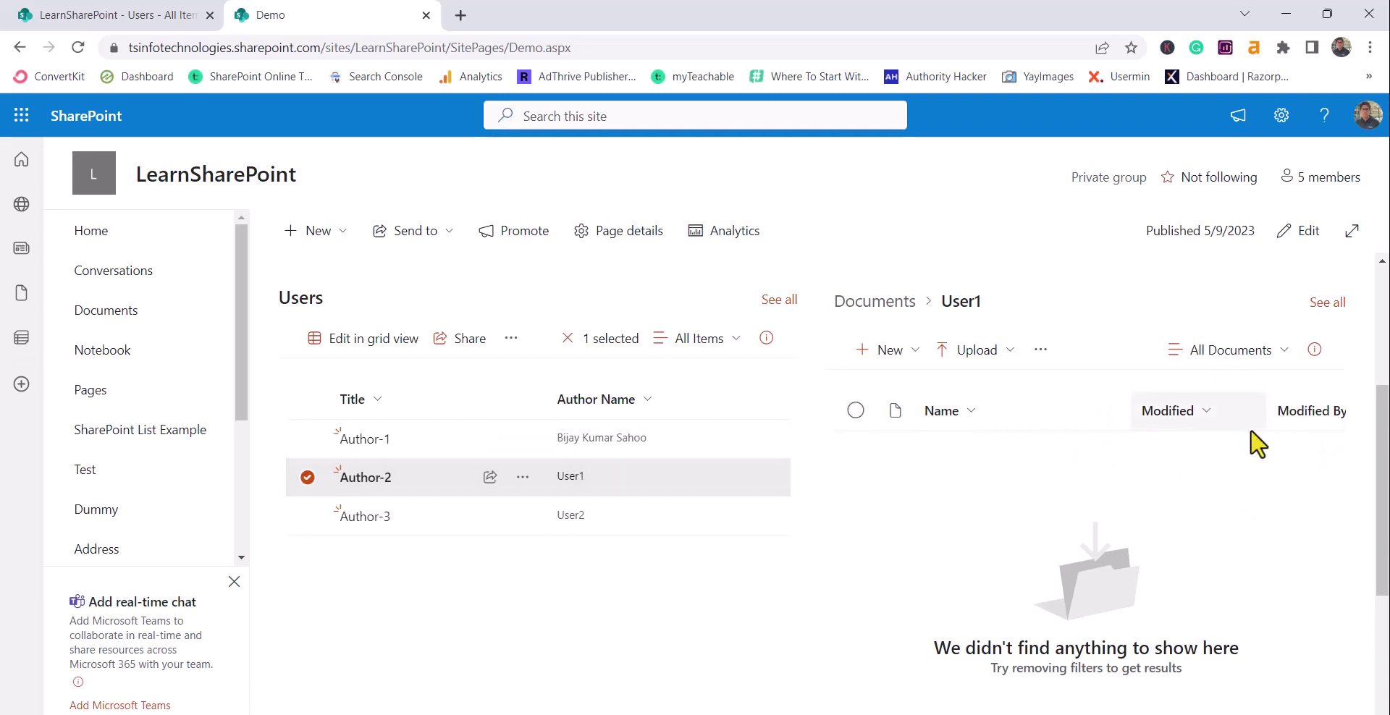
click(307, 438)
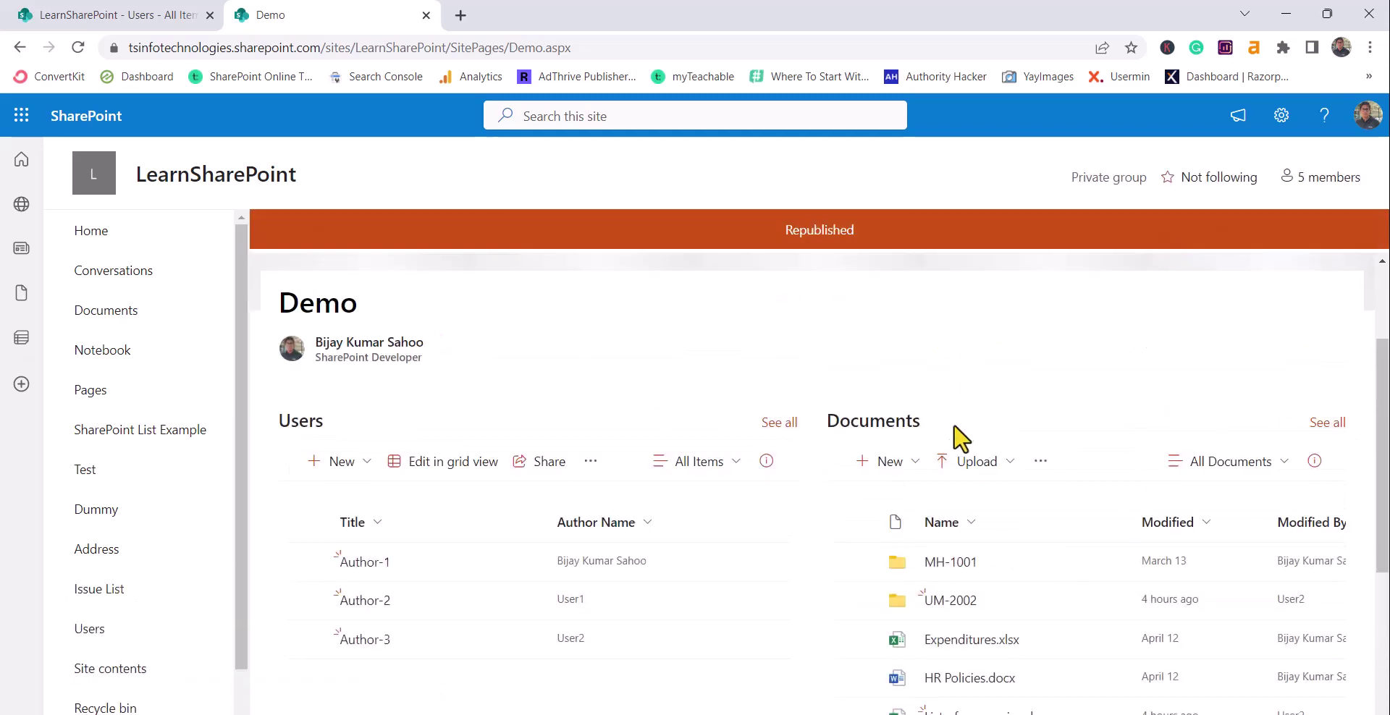
scroll(953, 437, down, 1)
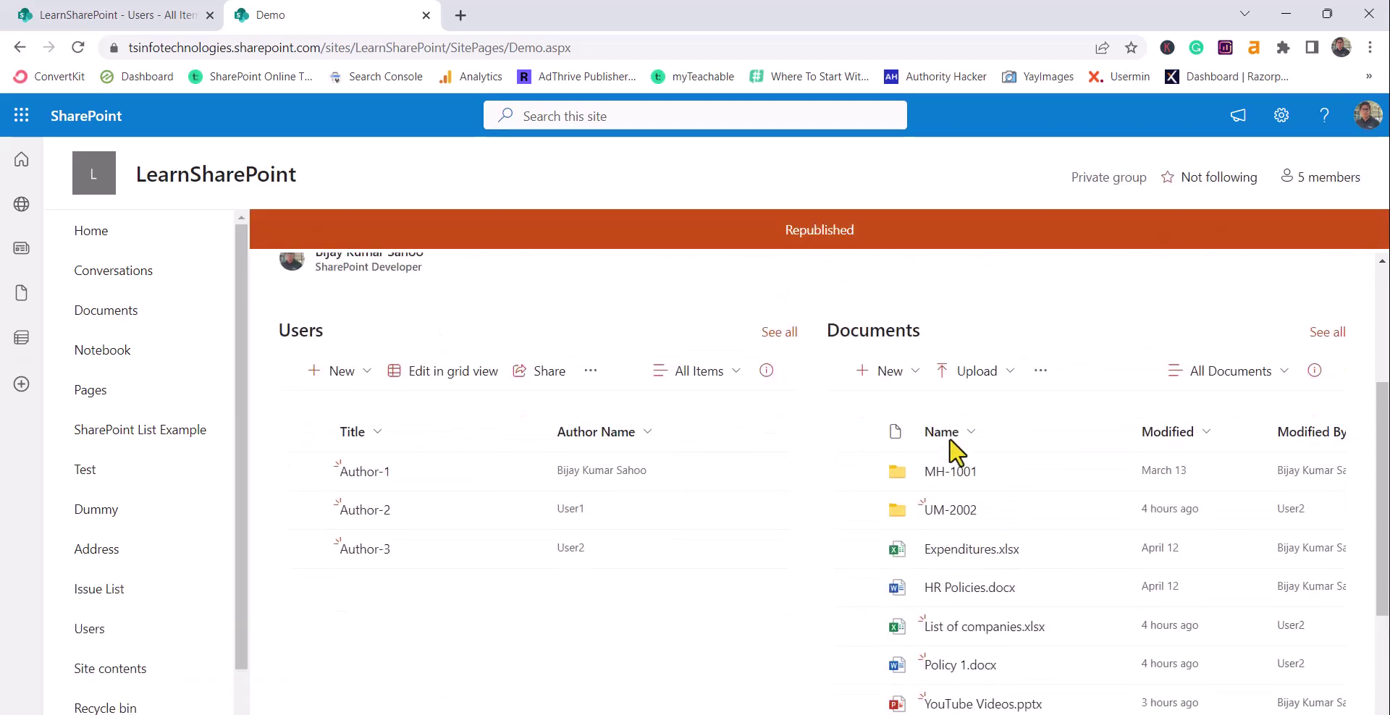
scroll(955, 452, down, 2)
scroll(905, 449, up, 1)
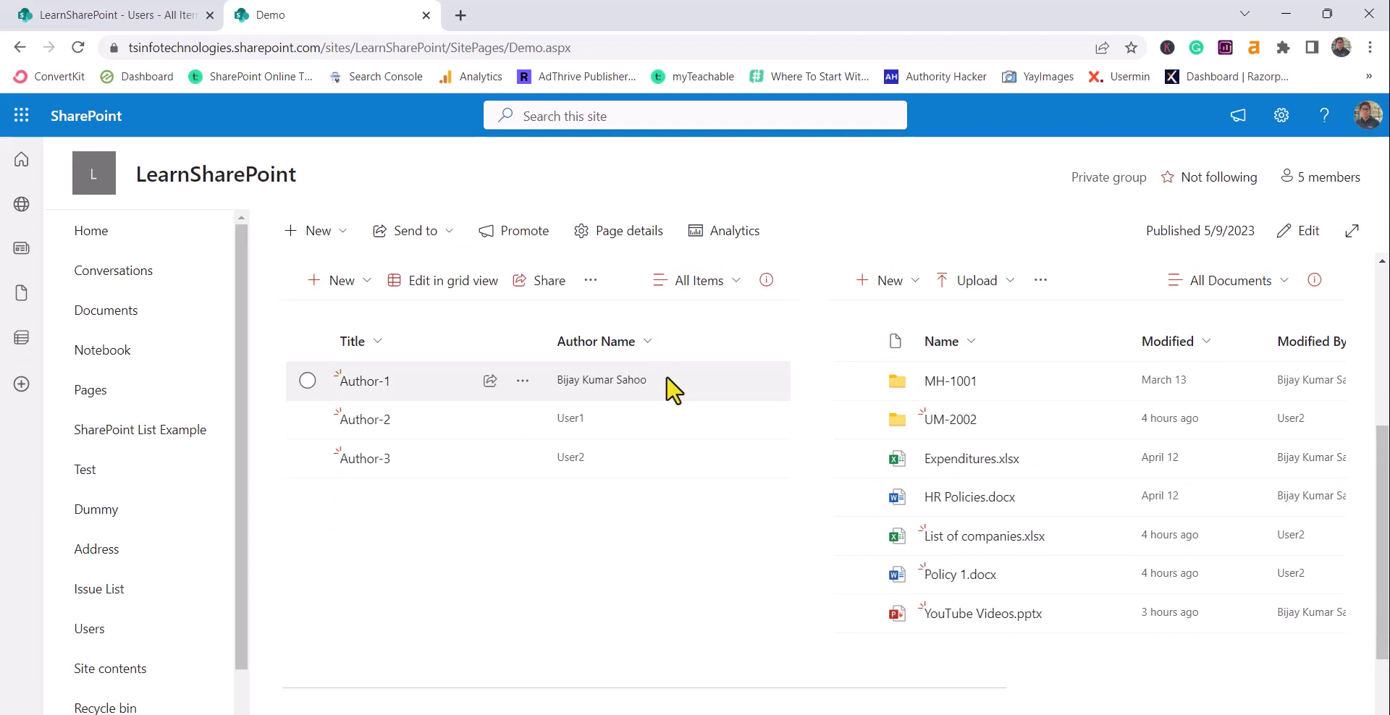
Reopen the Demo page for editing and delete the Users list web part.
click(1296, 230)
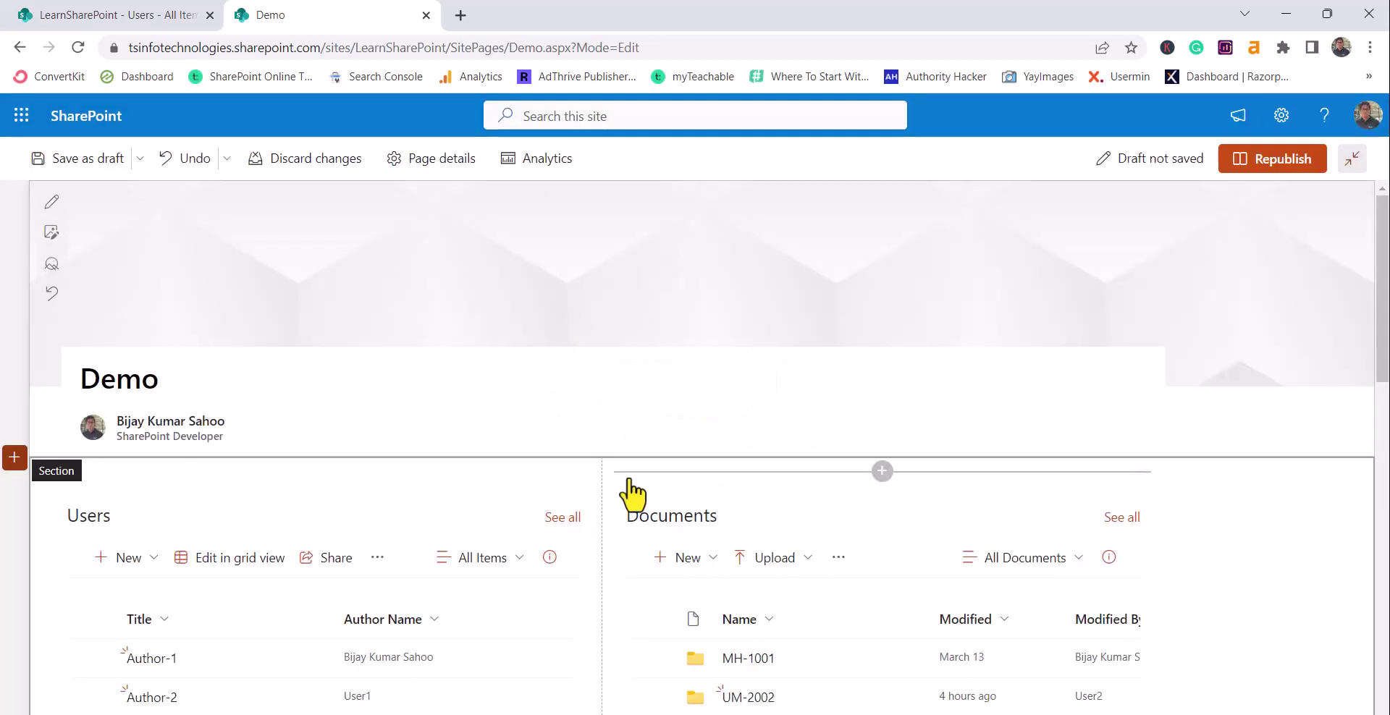
scroll(628, 420, down, 2)
click(143, 331)
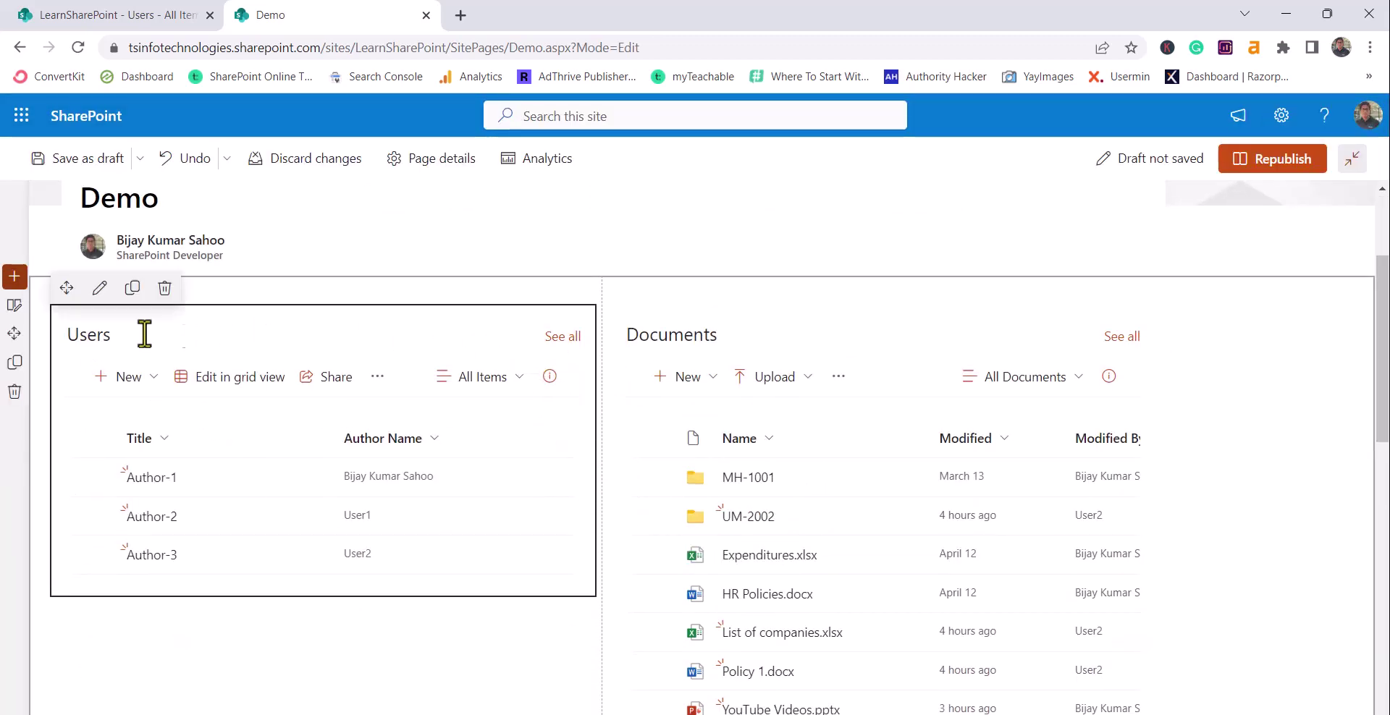
click(134, 289)
Turn off dynamic filtering in the Documents web part's properties and apply the change.
click(878, 481)
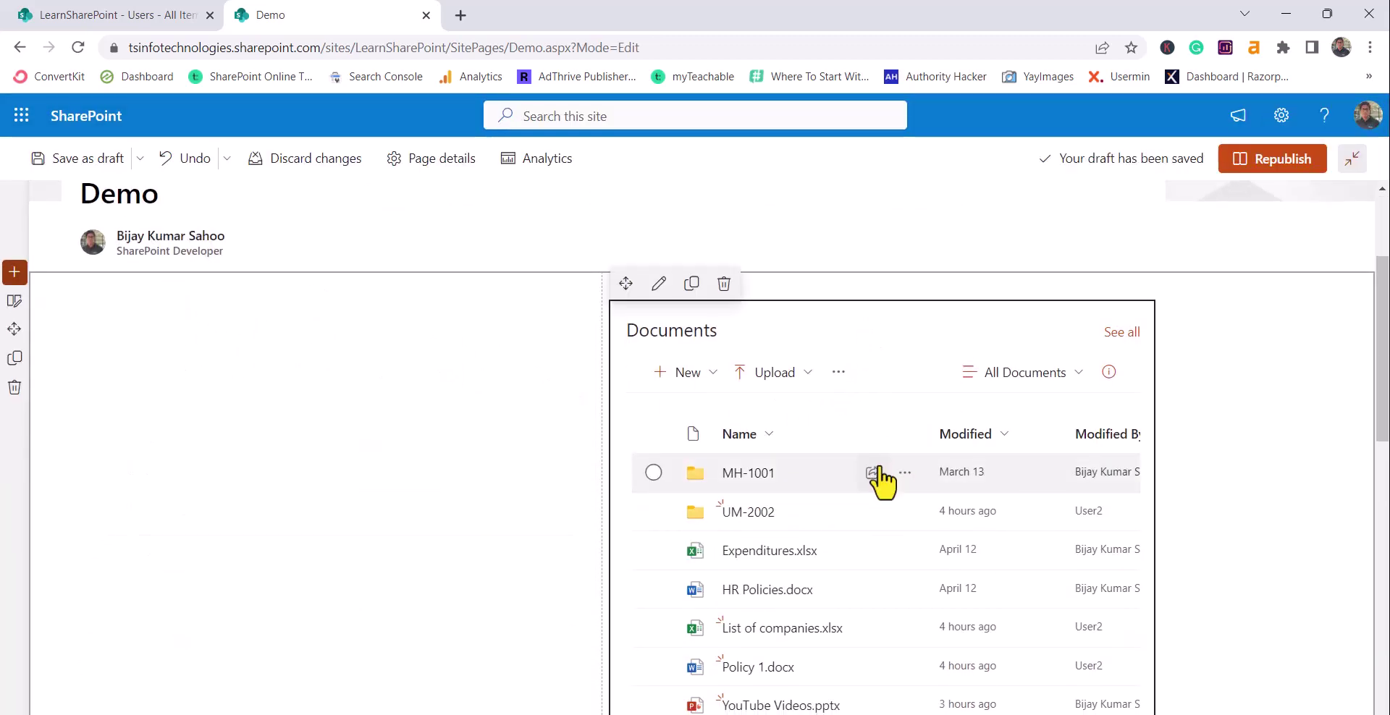
scroll(881, 481, down, 2)
scroll(901, 438, up, 2)
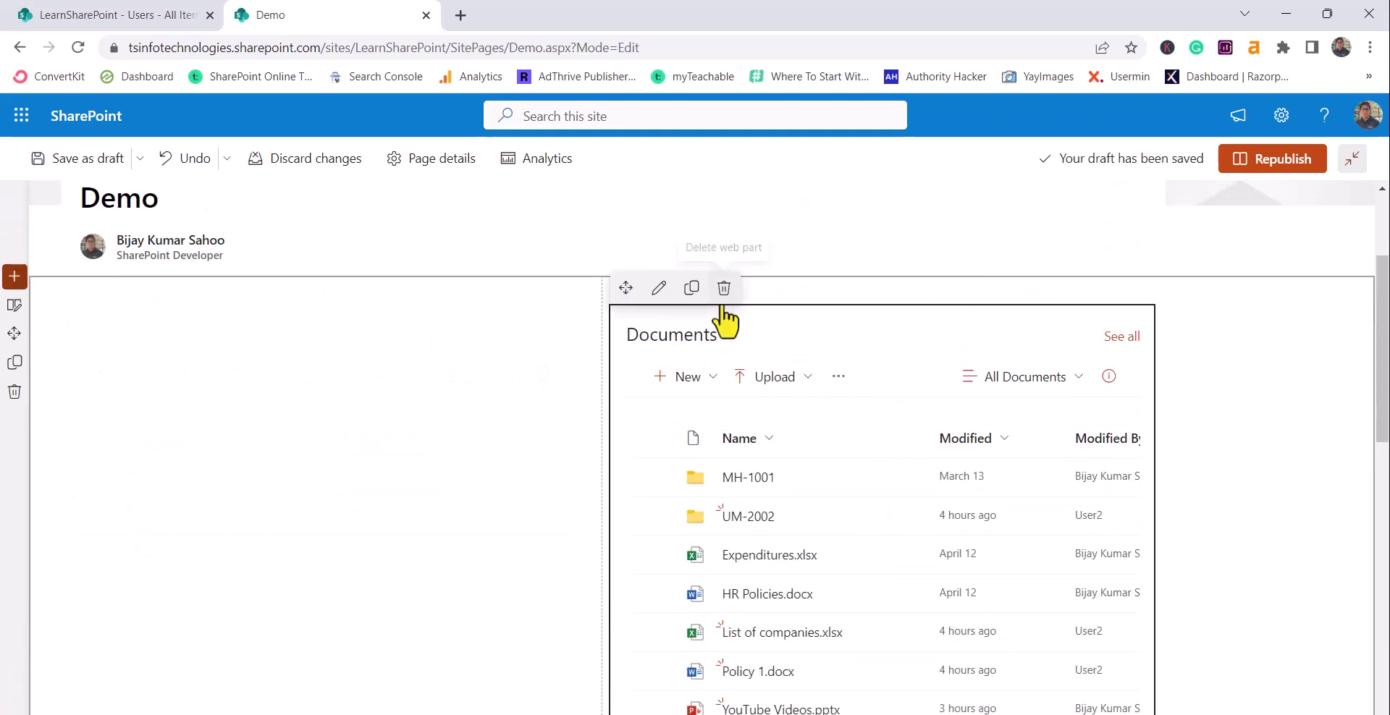
click(660, 289)
scroll(1246, 643, down, 2)
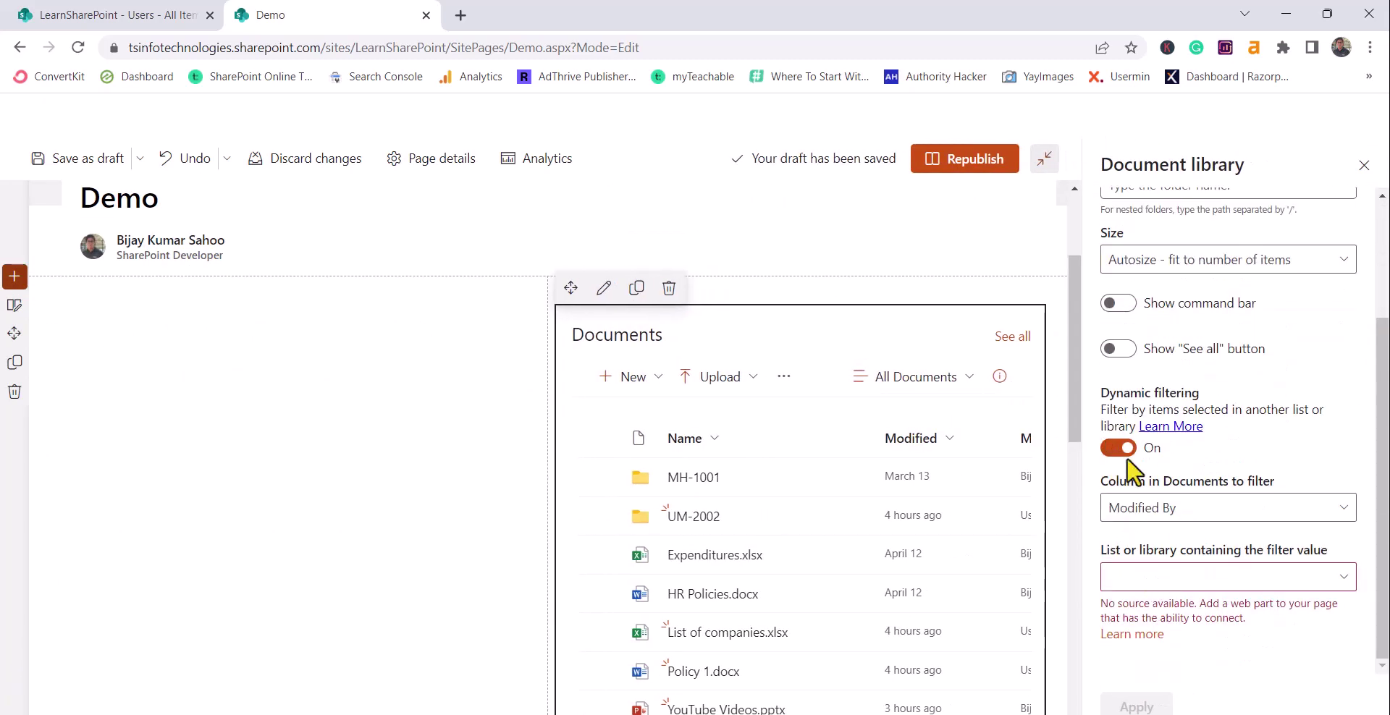
click(1125, 452)
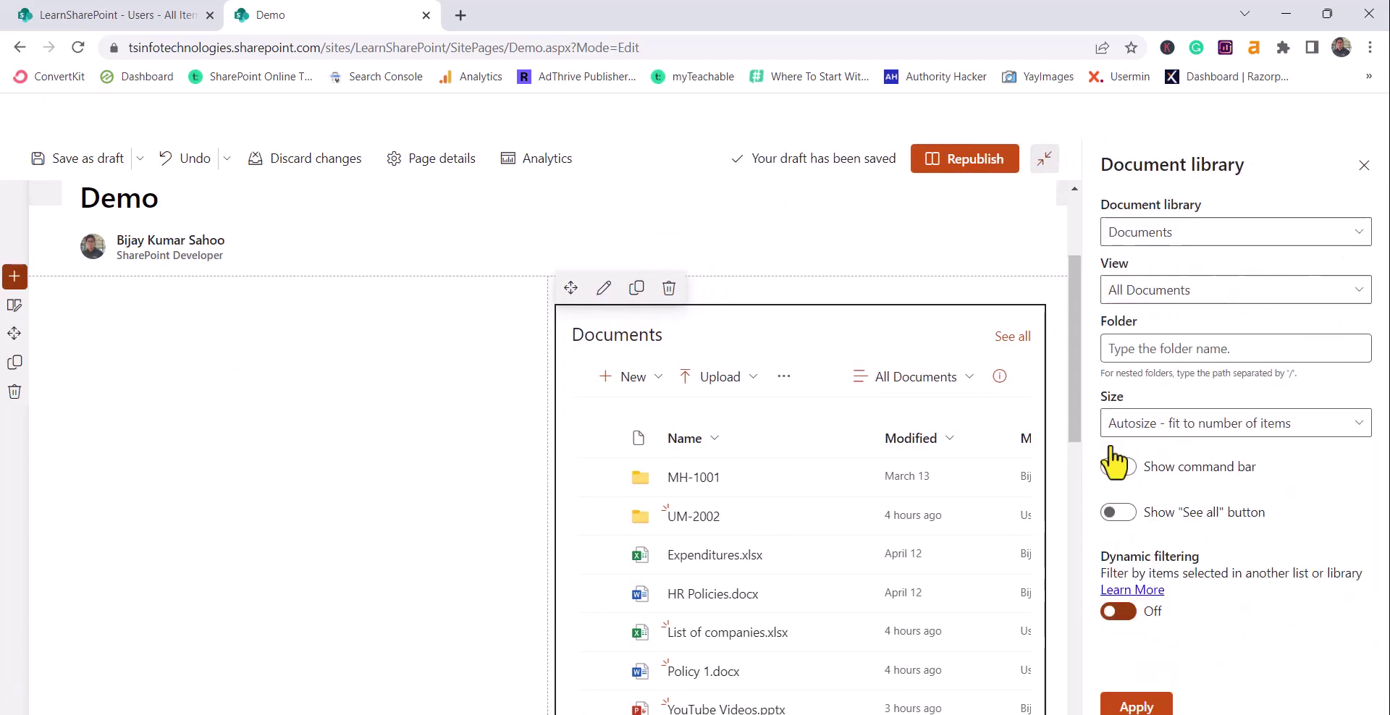
click(1156, 706)
scroll(865, 536, down, 1)
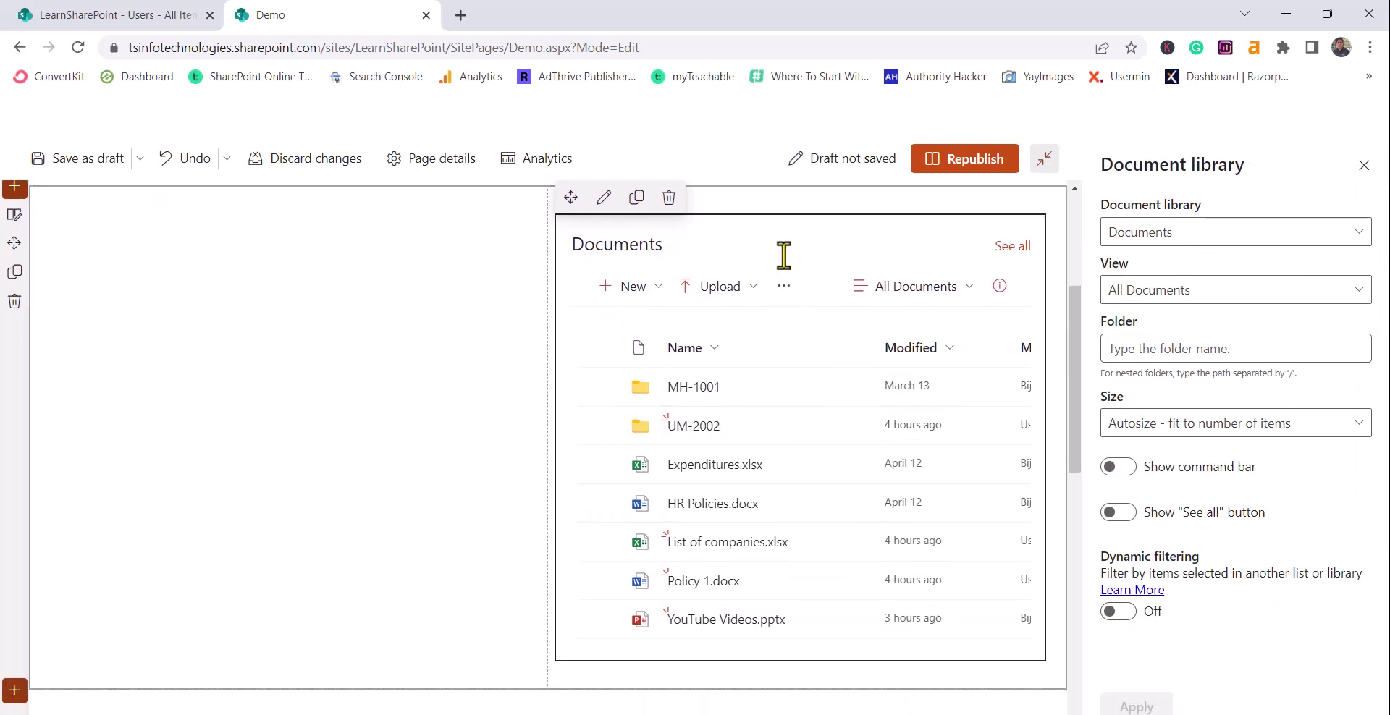
Move the Documents web part into the section's empty left column.
drag(660, 221, 213, 256)
click(868, 475)
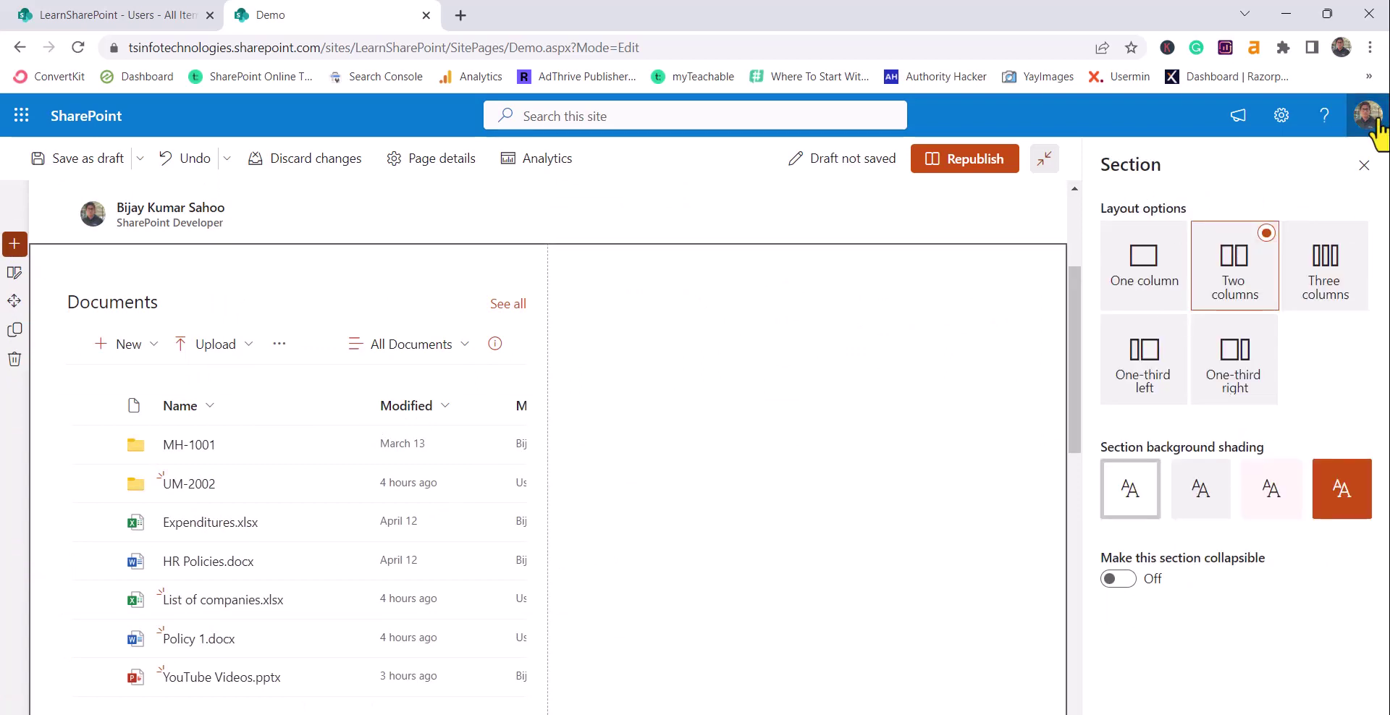
click(1364, 165)
Add a File and Media web part to the section's empty right column without choosing a file.
click(882, 257)
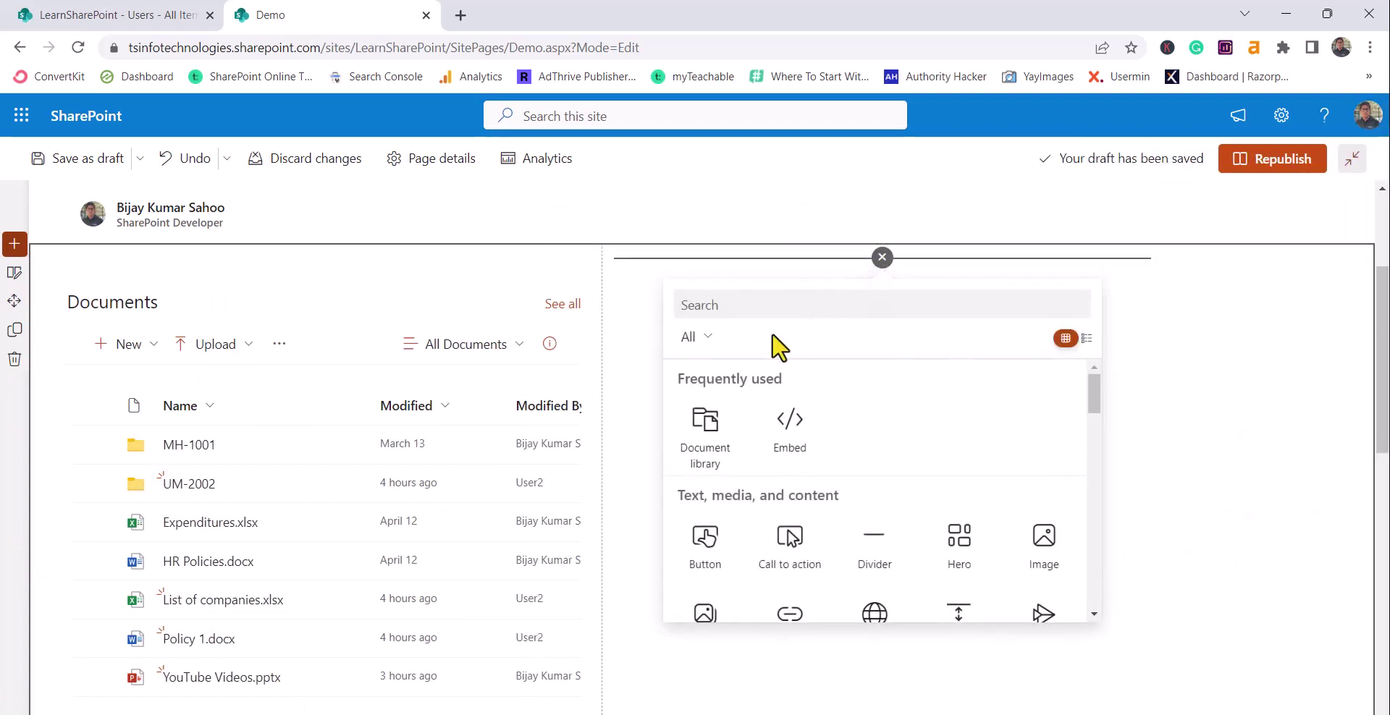
text(fi)
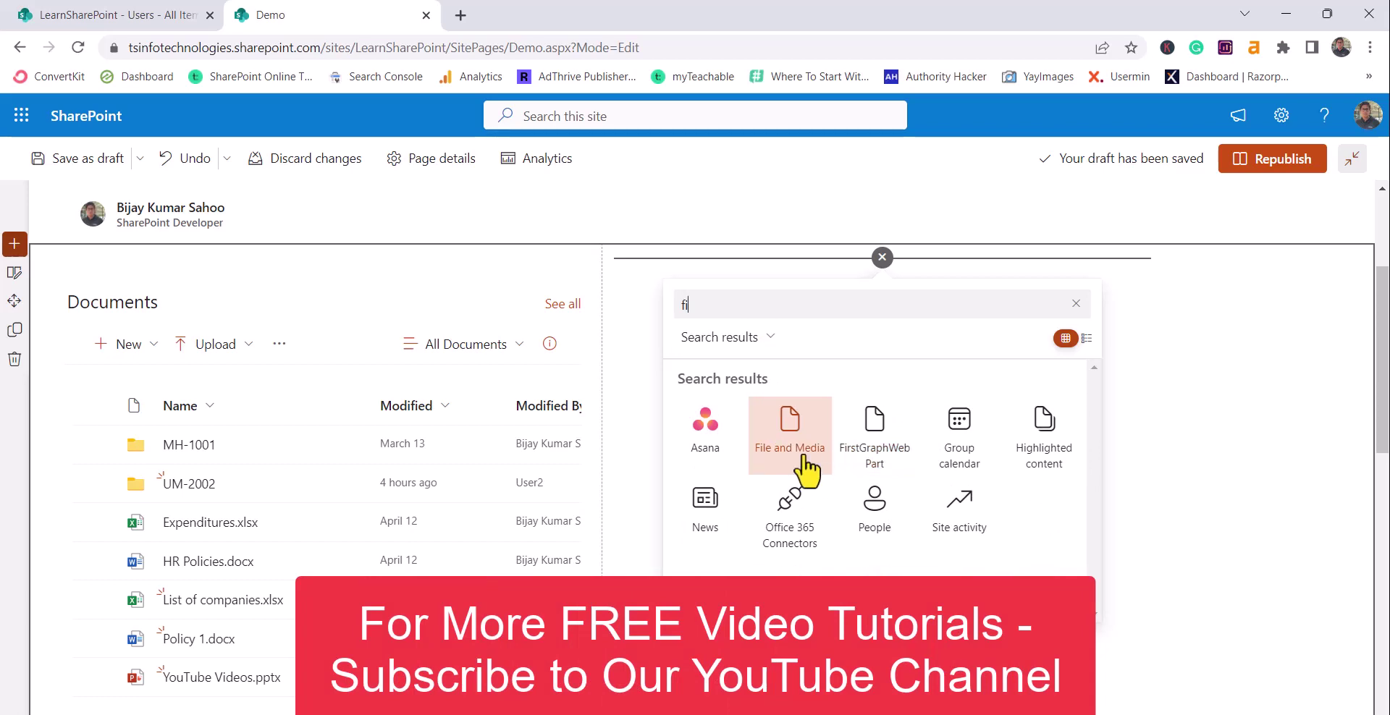
click(805, 470)
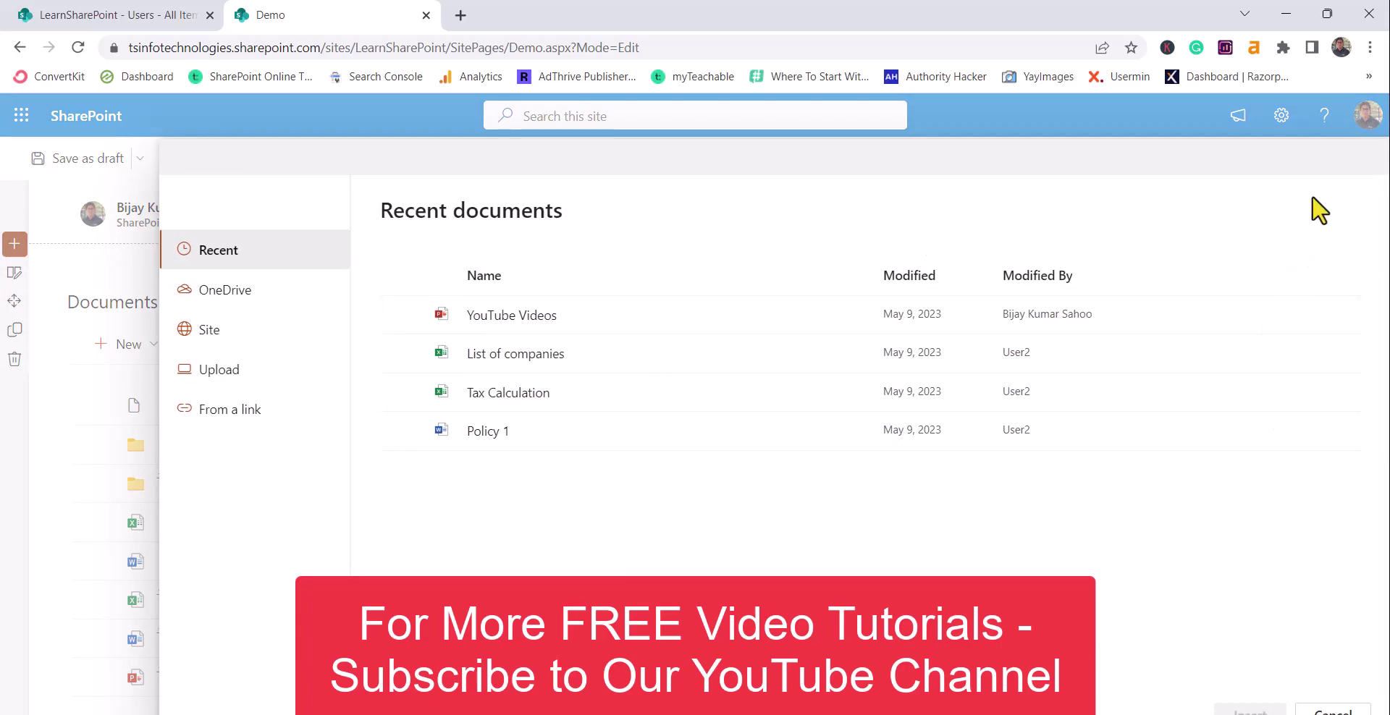
click(1336, 712)
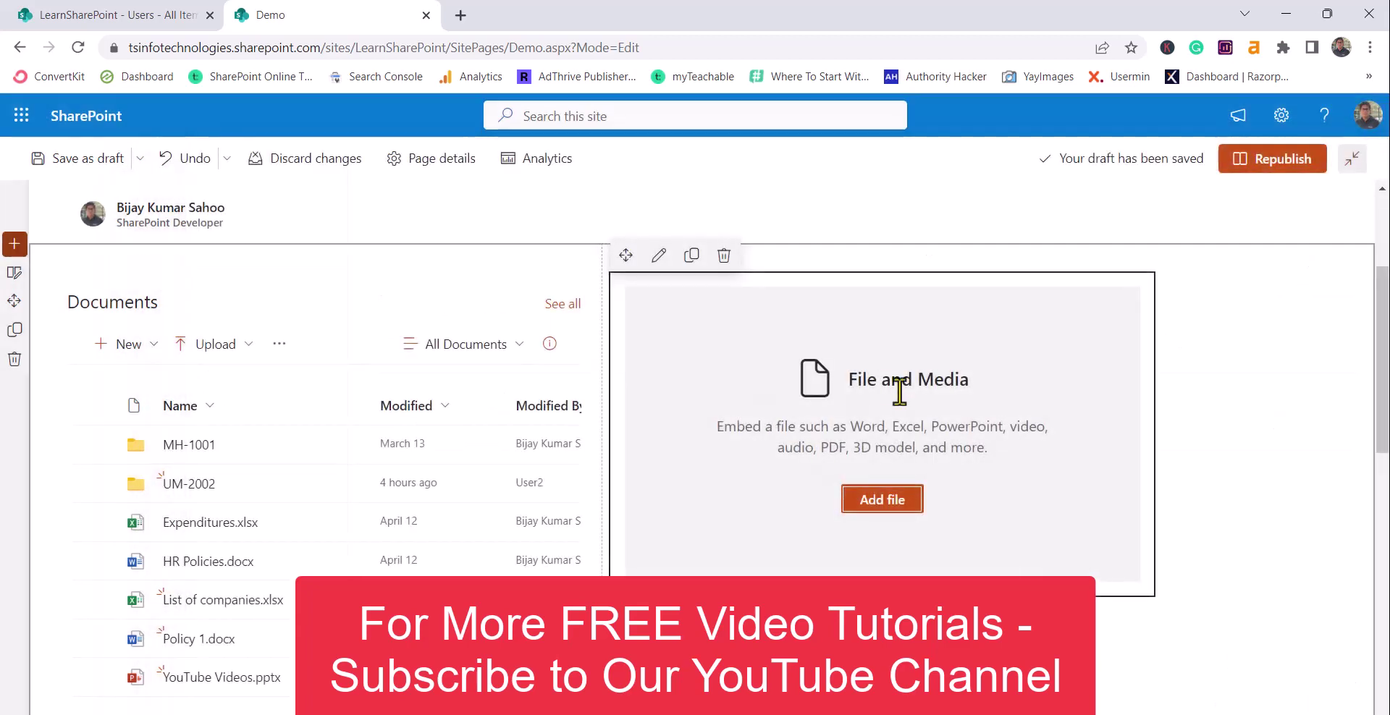
Connect the File and Media web part to the Documents library as its source and close its properties.
click(659, 256)
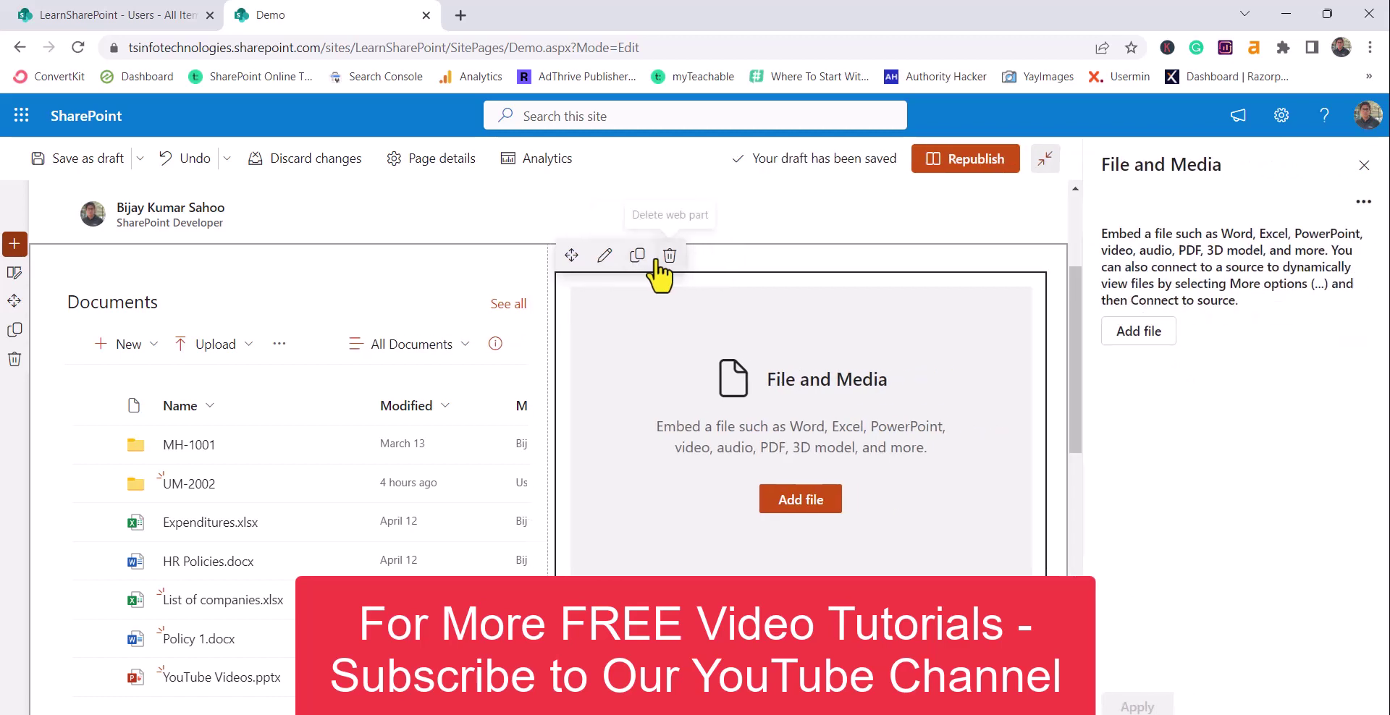
click(1364, 203)
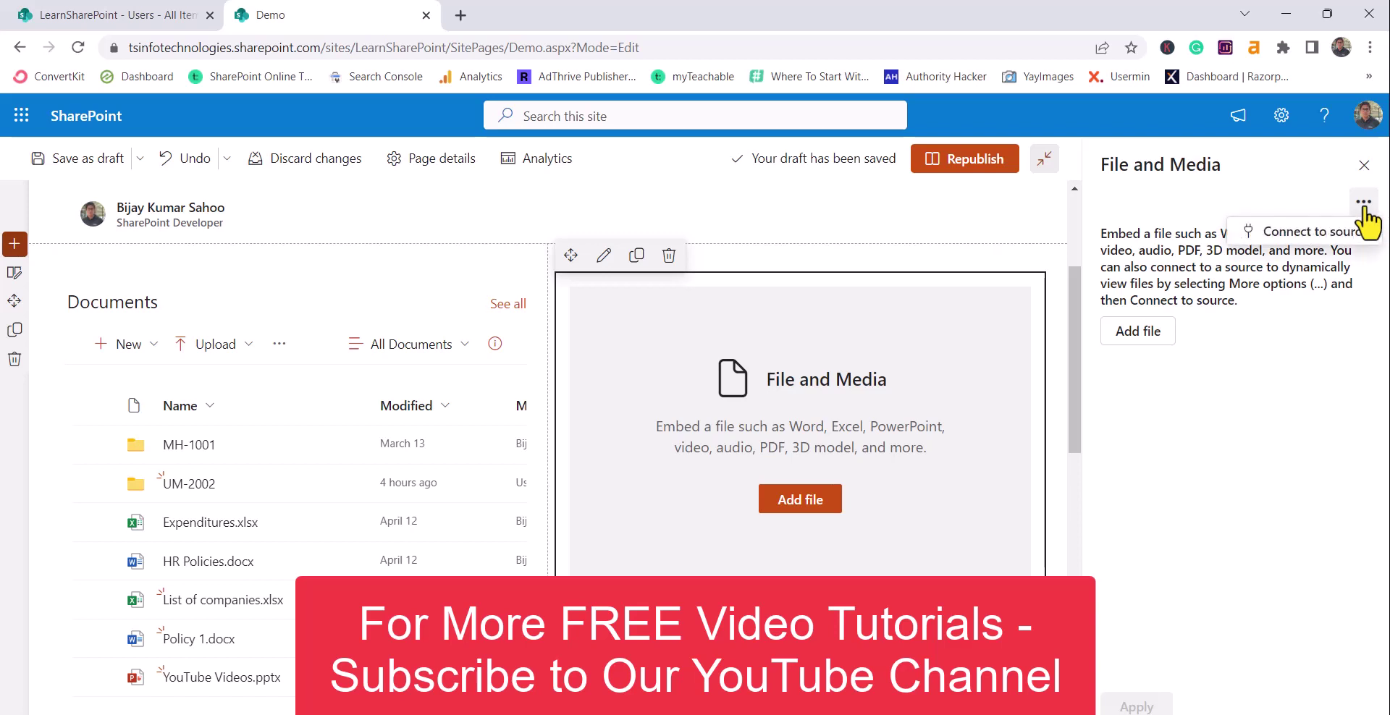
click(1300, 236)
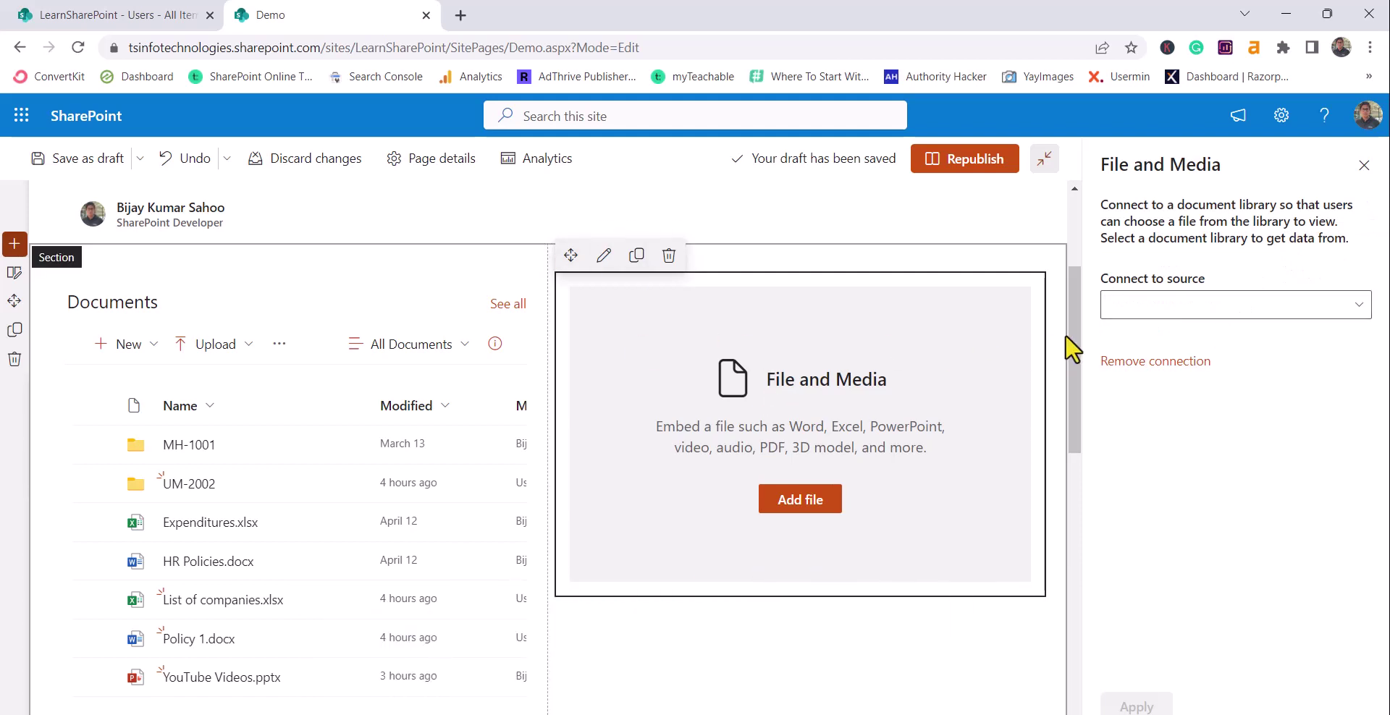
click(1212, 304)
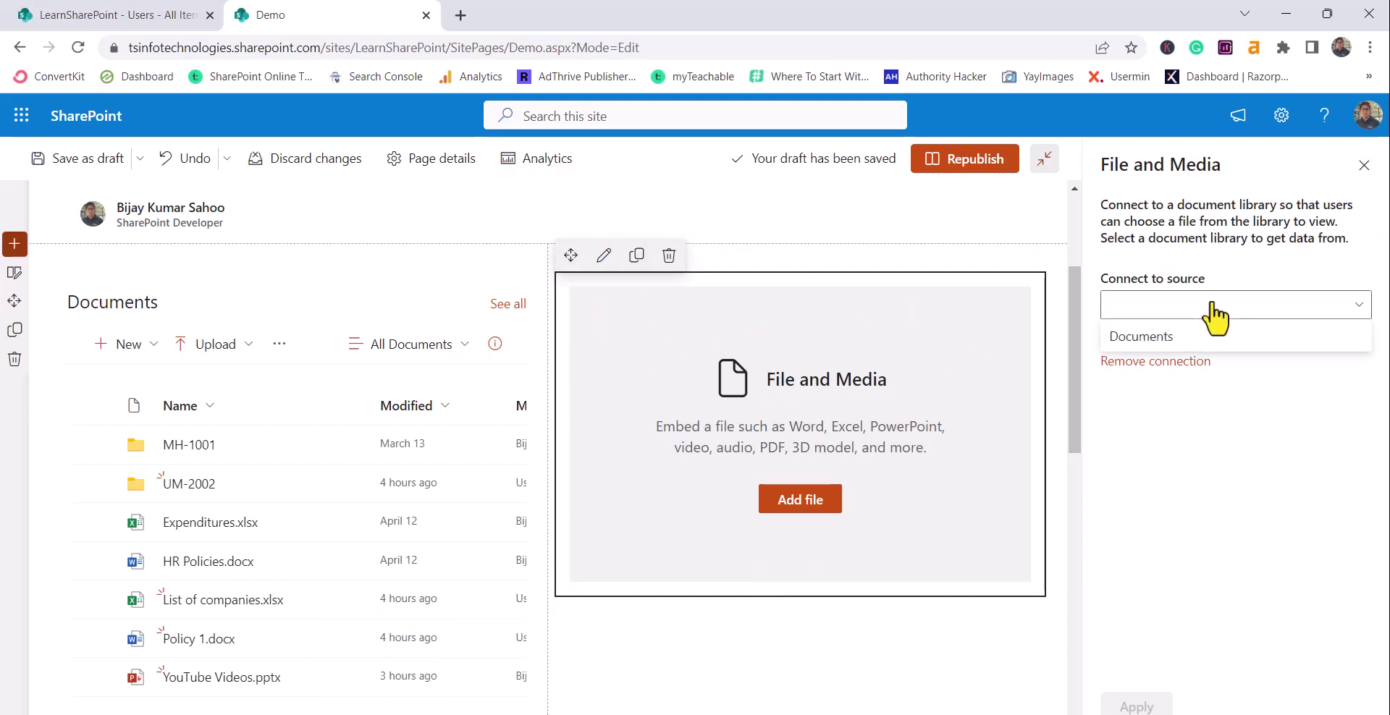
click(1163, 339)
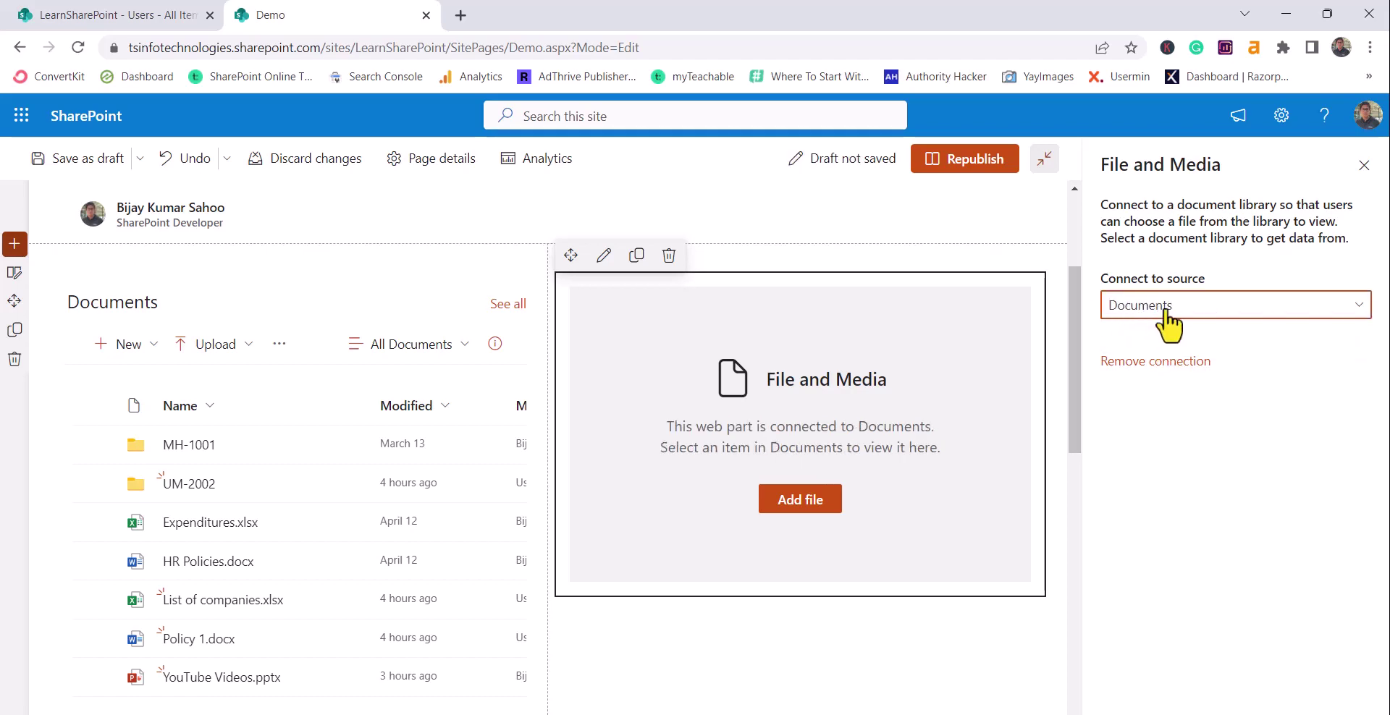
click(1363, 167)
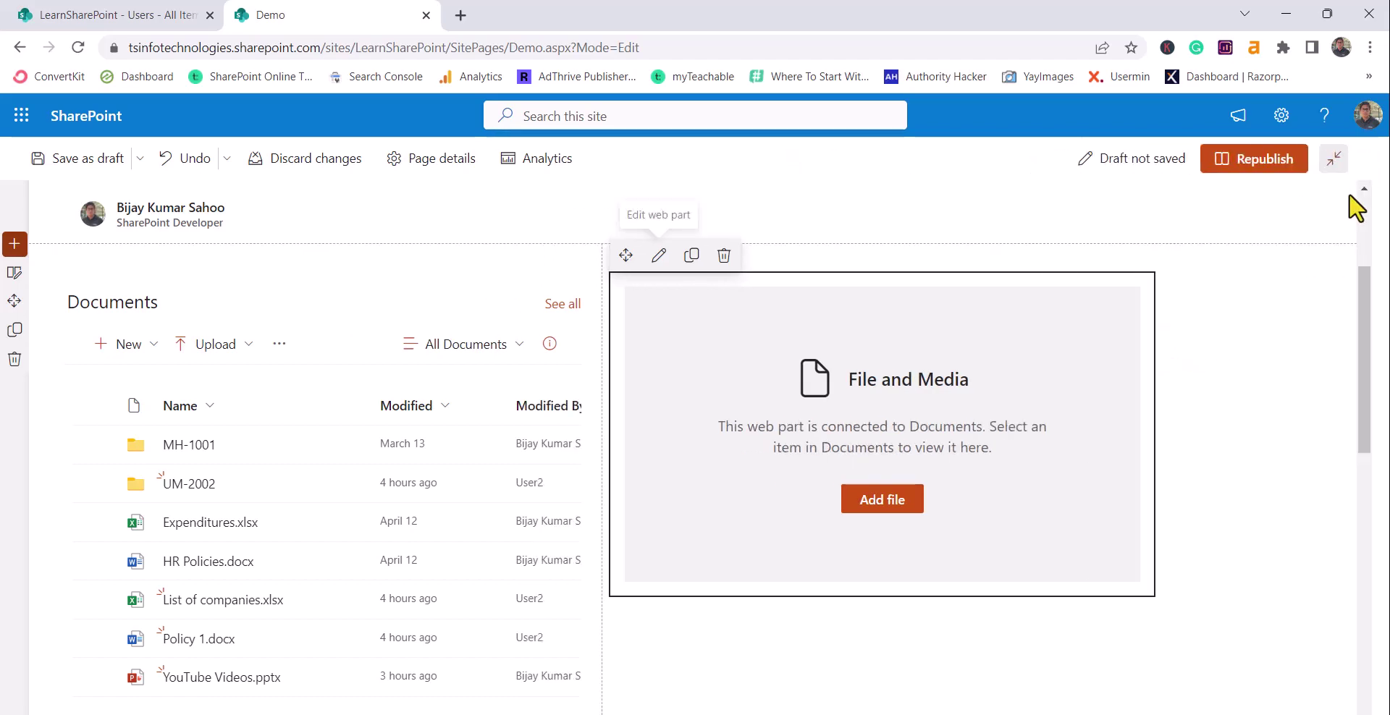
Republish the Demo page with the connected Documents and File and Media web parts.
click(1260, 168)
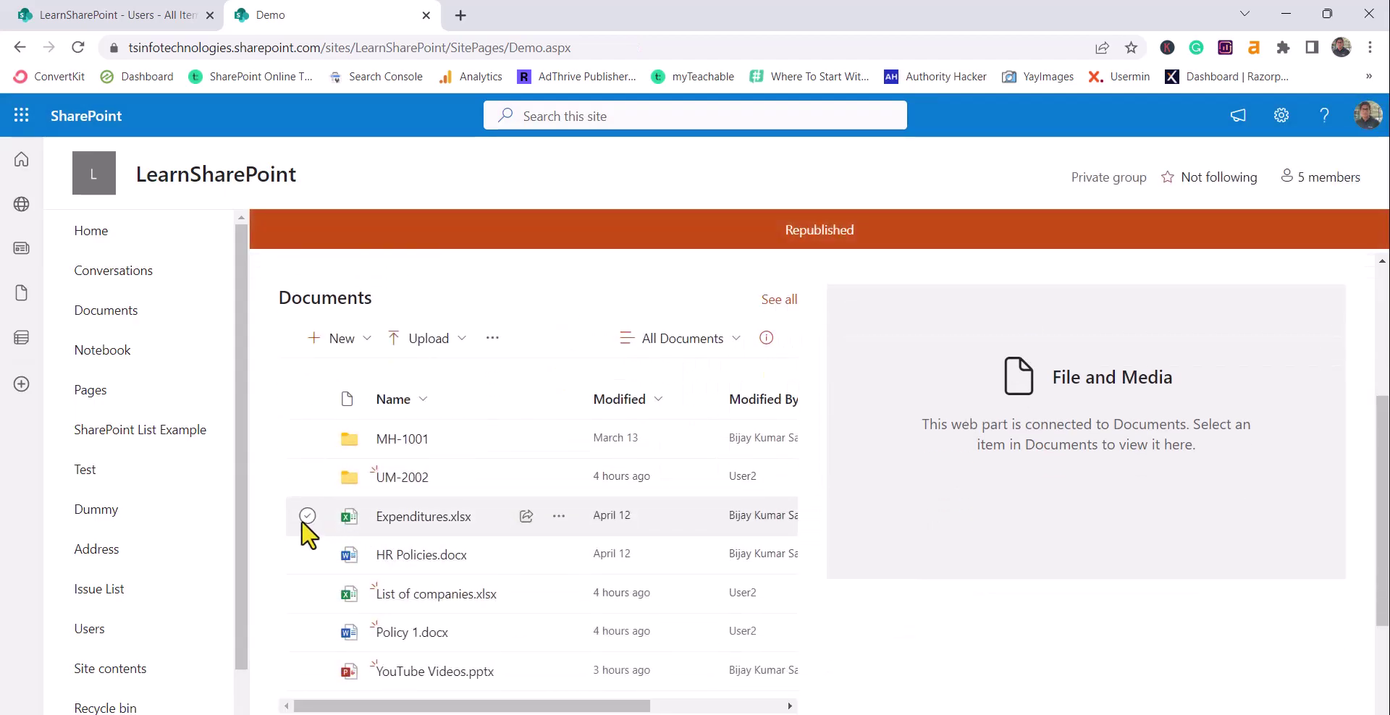
Preview Expenditures.xlsx, Policy 1.docx and YouTube Videos.pptx in turn by selecting them in the Documents library, clearing each earlier selection.
click(307, 517)
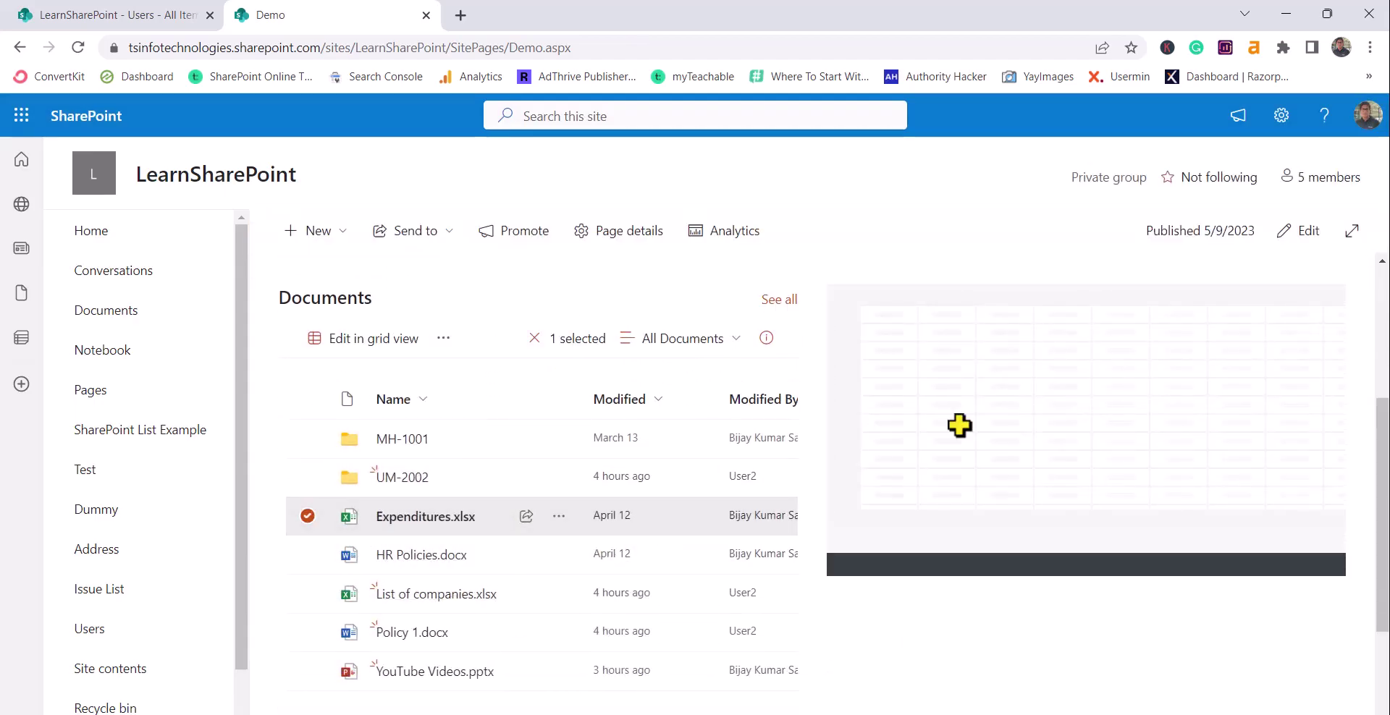
click(307, 632)
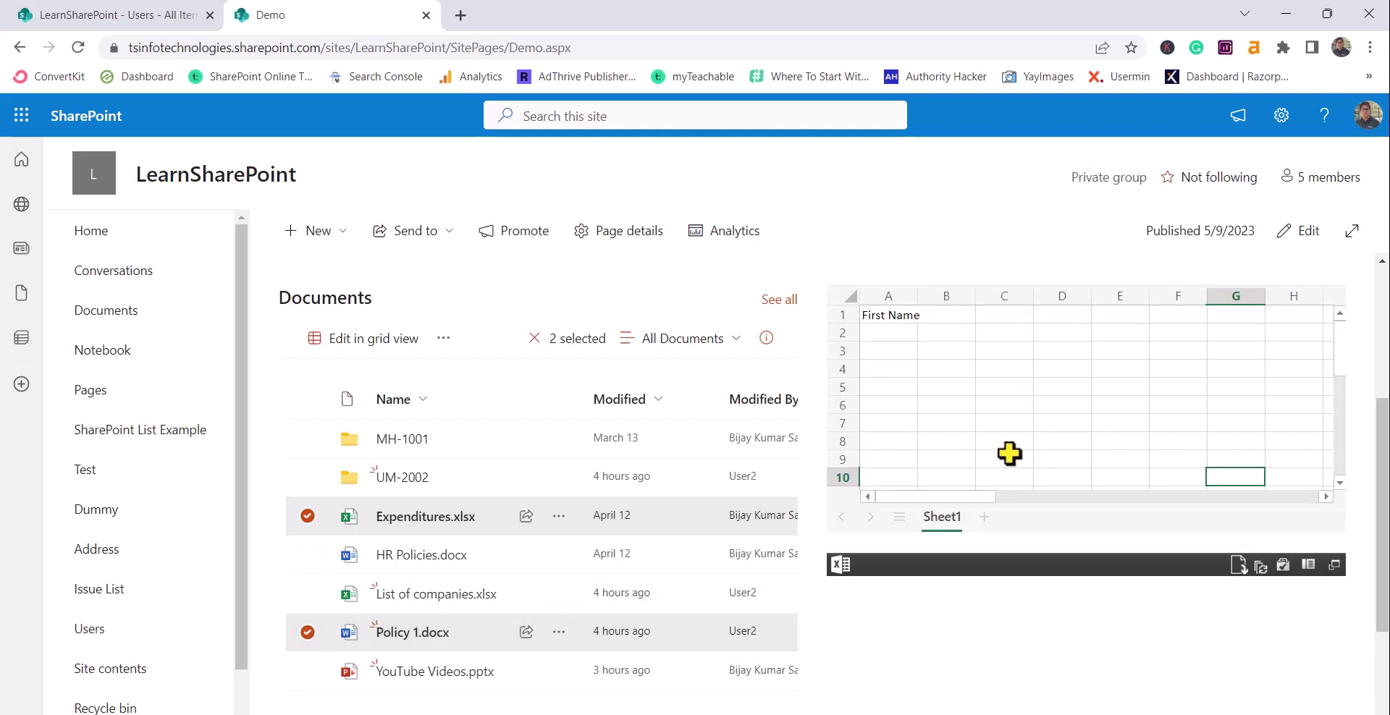
click(307, 516)
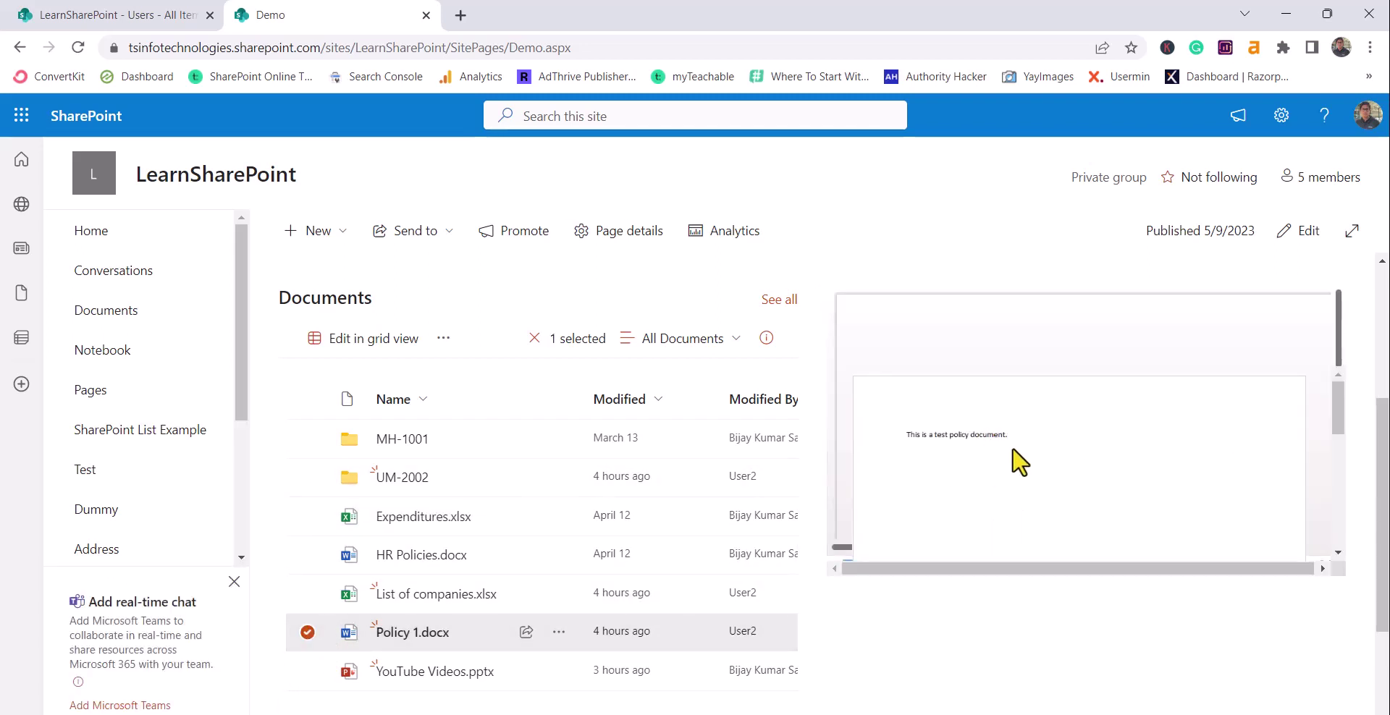
click(308, 633)
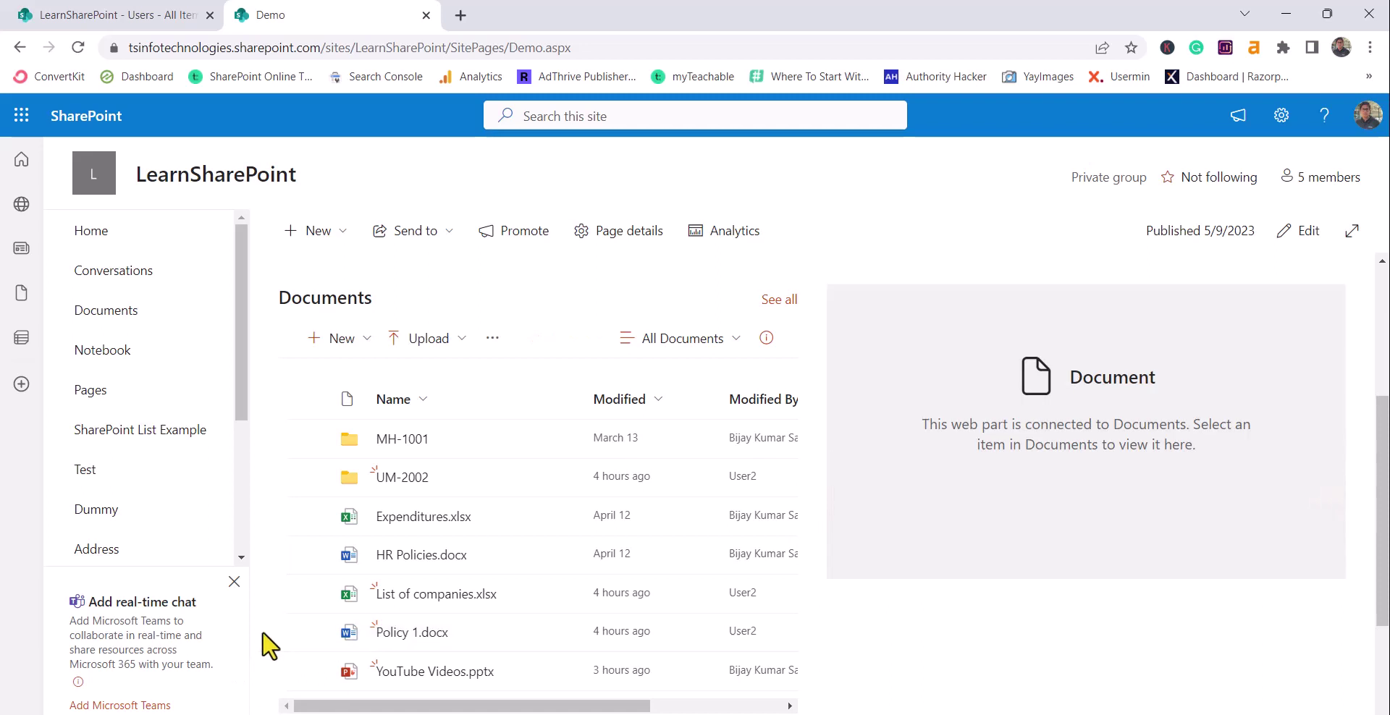
click(307, 671)
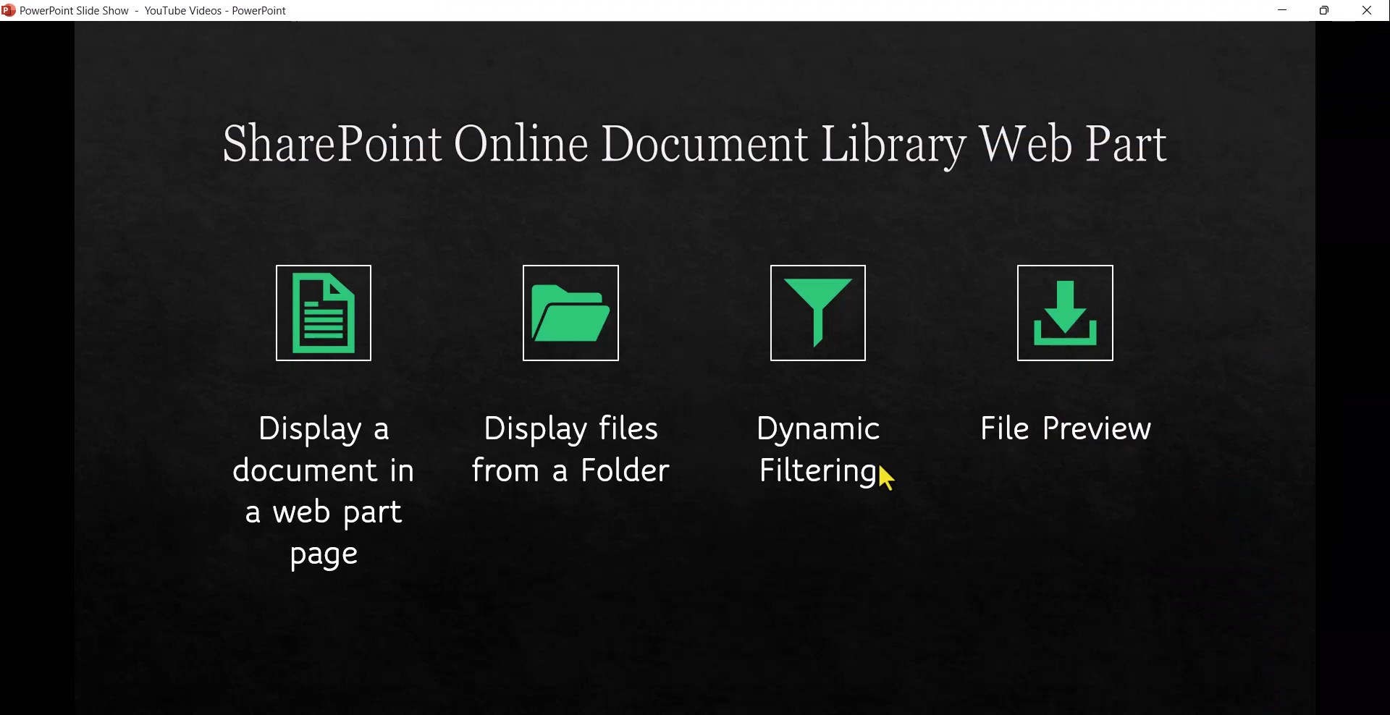
key(Right)
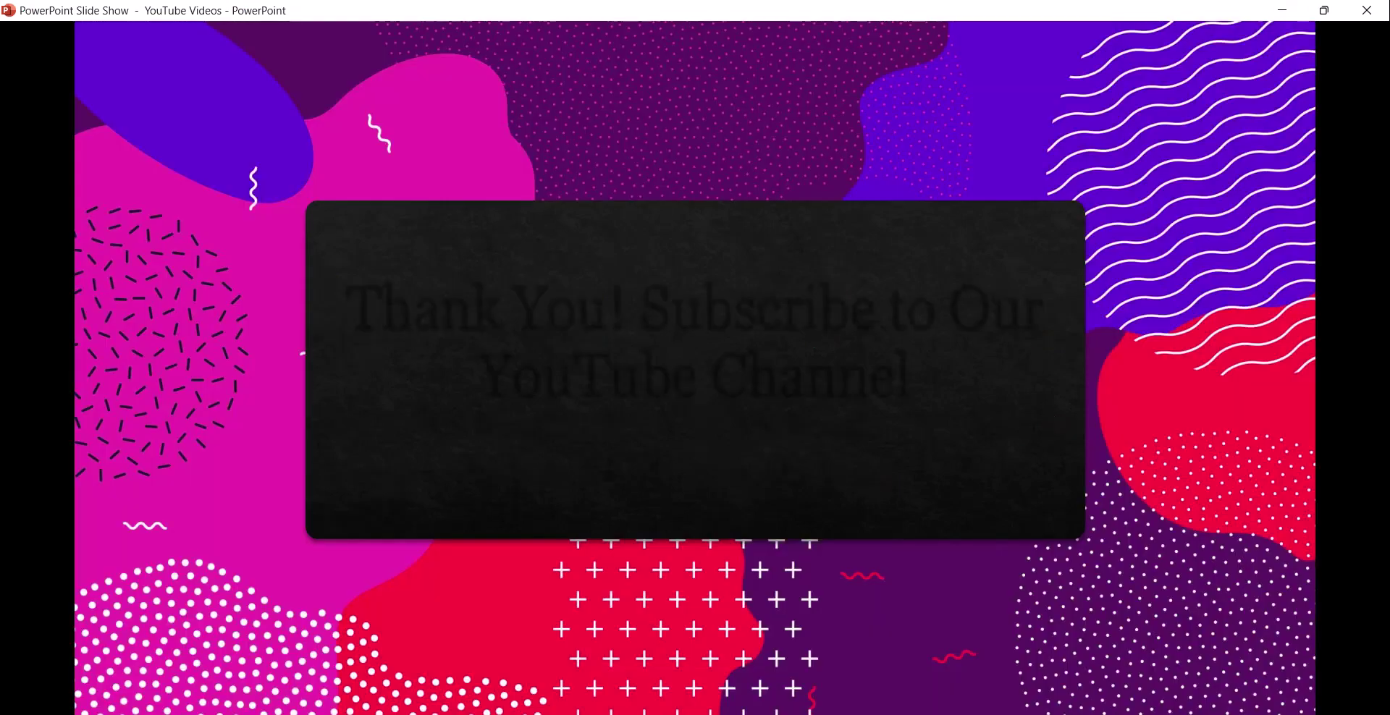